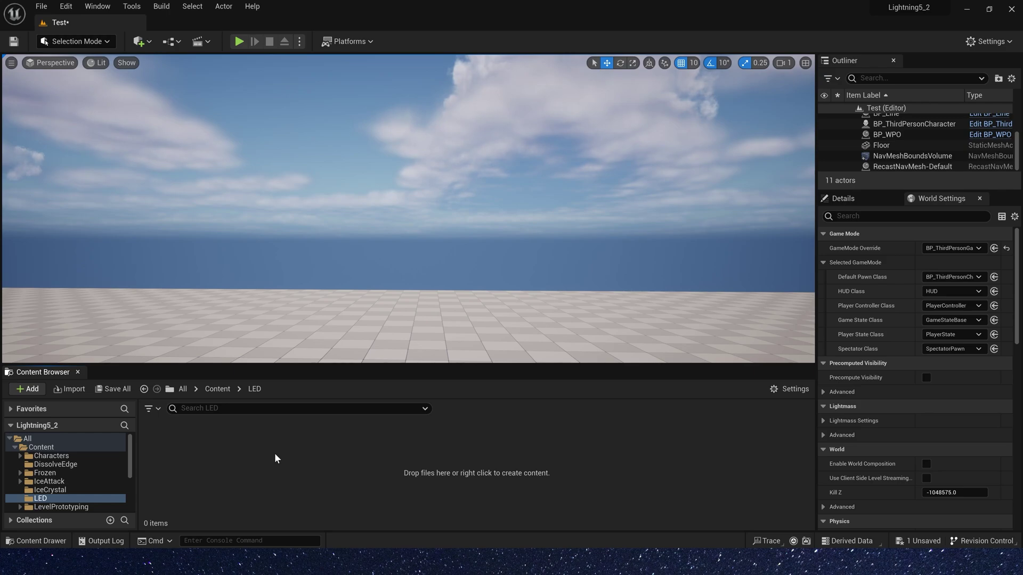
# Create a Niagara system from the Empty template named NS_LED in the LED folder
pyautogui.rightClick(274, 453)
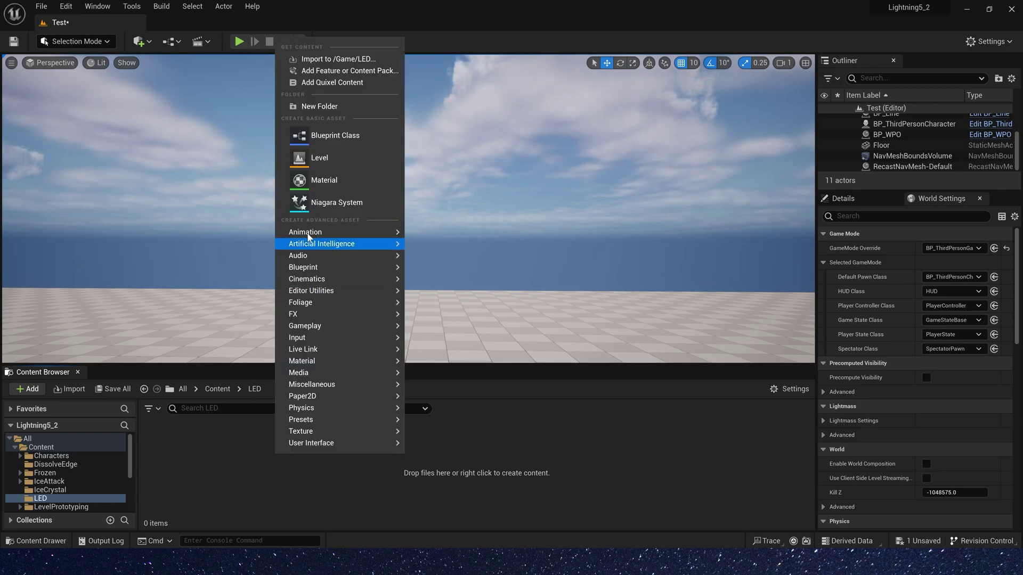
pyautogui.click(328, 205)
pyautogui.click(528, 535)
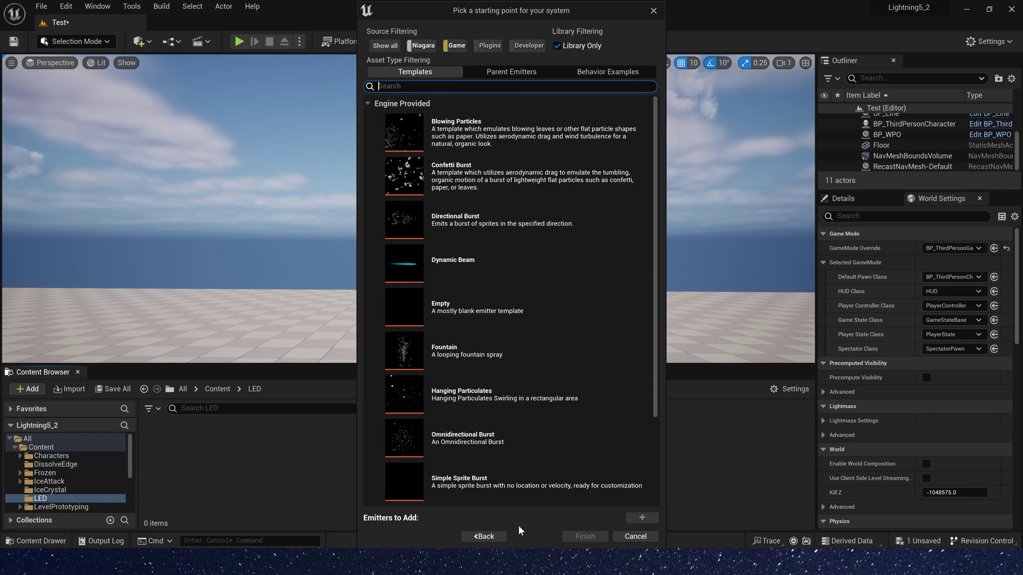
pyautogui.click(474, 305)
pyautogui.click(585, 535)
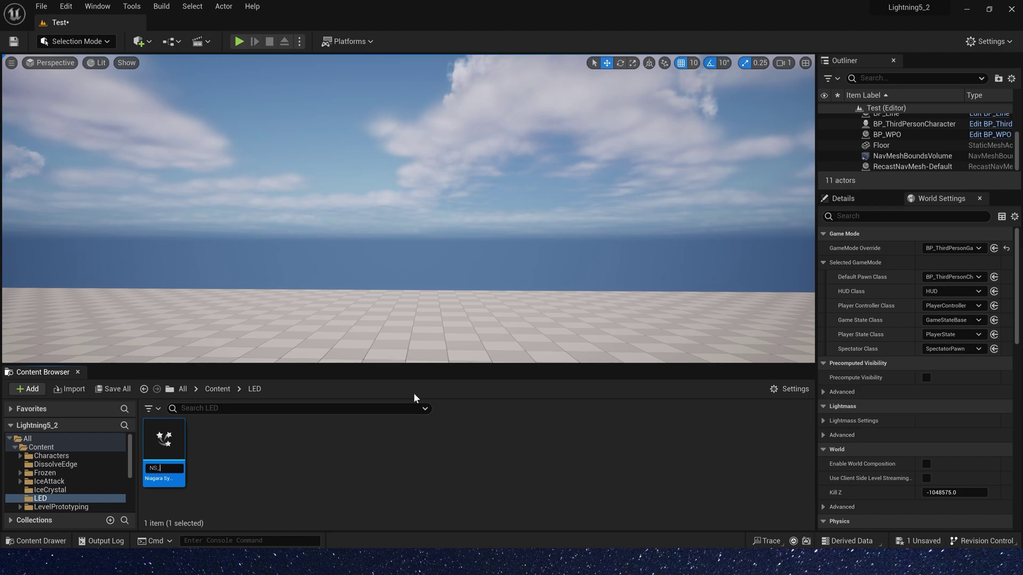
pyautogui.press('Return')
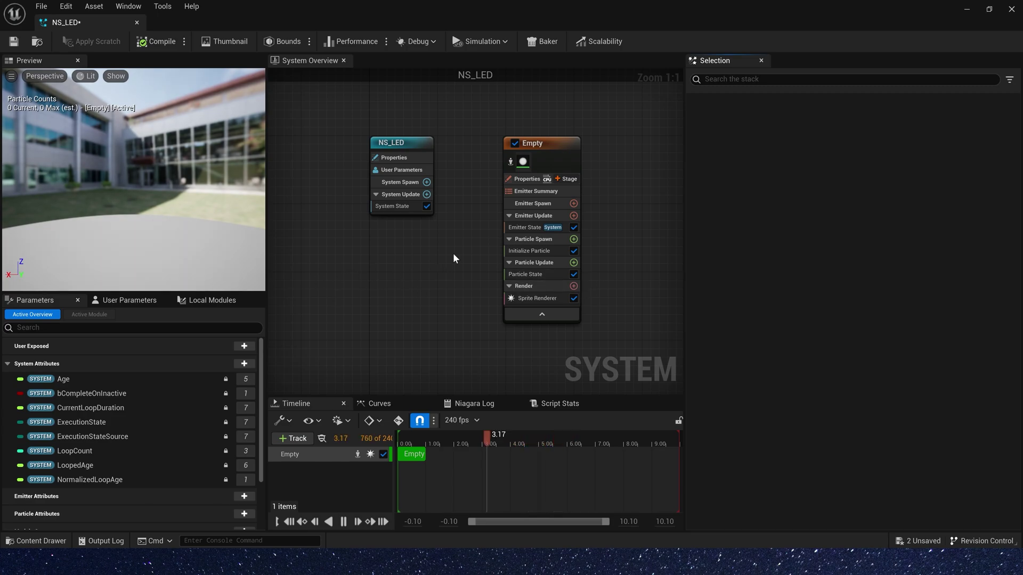
# Add a new Scratch Pad Module under Particle Update and give its Map Get a Spline pin
pyautogui.click(573, 263)
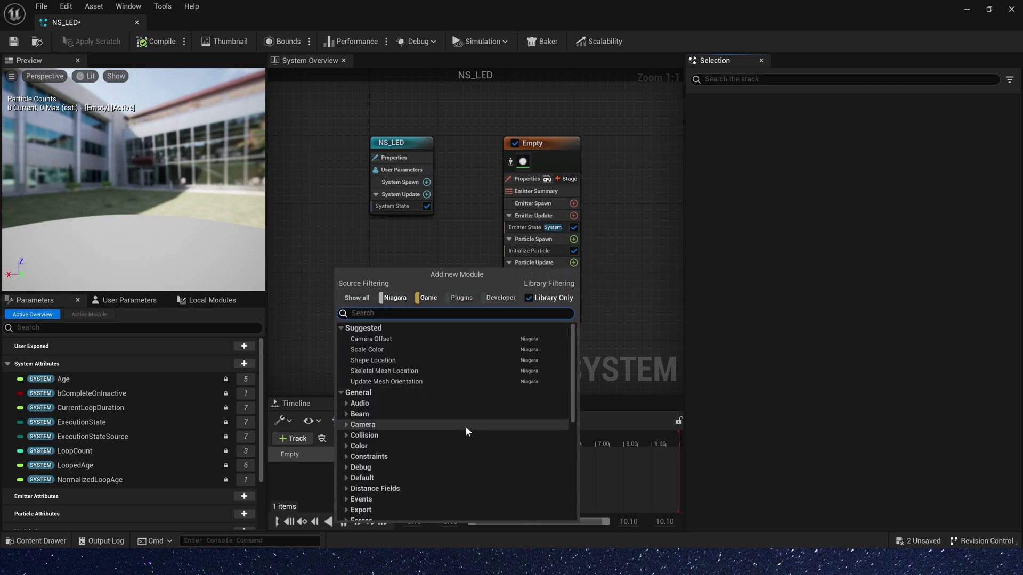
pyautogui.scroll(-10, 459, 425)
pyautogui.click(425, 506)
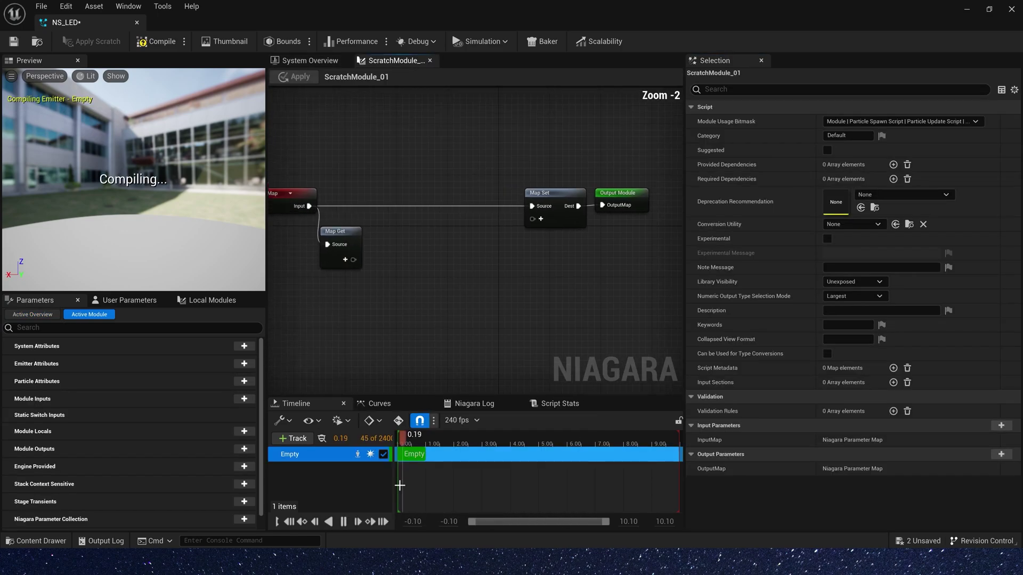
pyautogui.moveTo(423, 304); pyautogui.dragTo(426, 260, button='right')
pyautogui.click(391, 230)
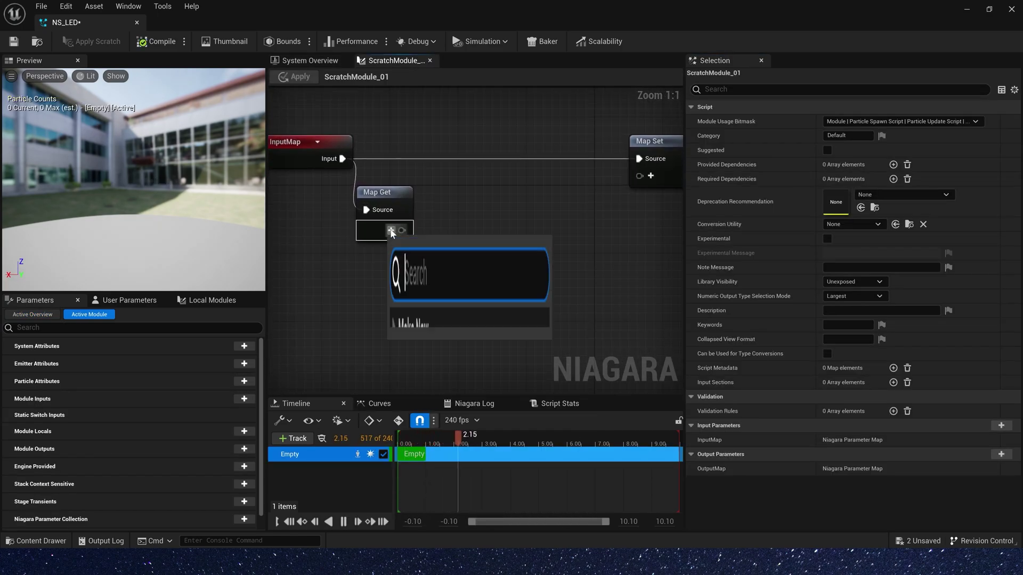
pyautogui.write('spline')
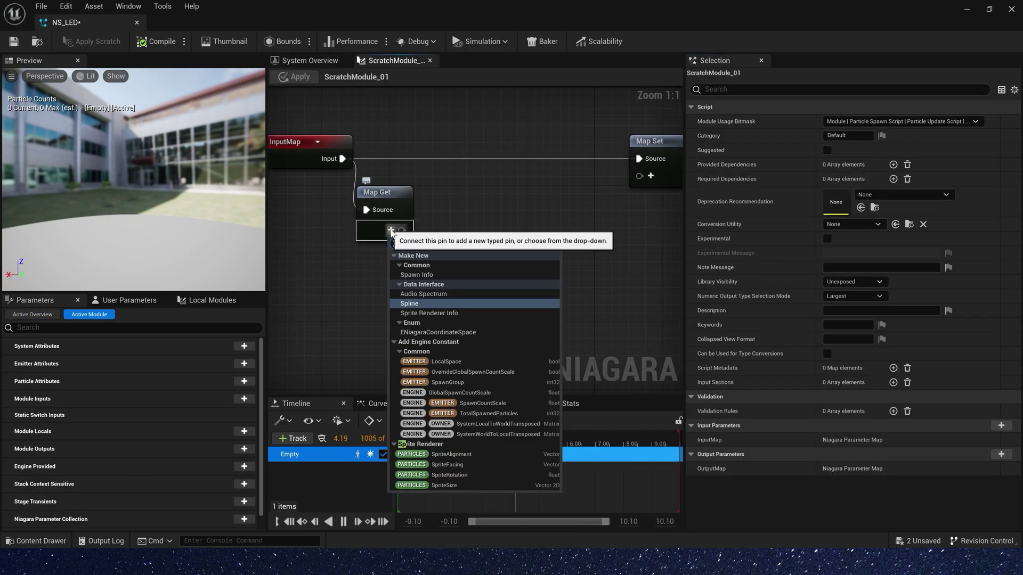
pyautogui.press('Return')
# Wire Spline into a Sample Spline Position by Unit Distance WS node and add a float Index pin
pyautogui.moveTo(441, 231); pyautogui.dragTo(503, 245)
pyautogui.write('samp')
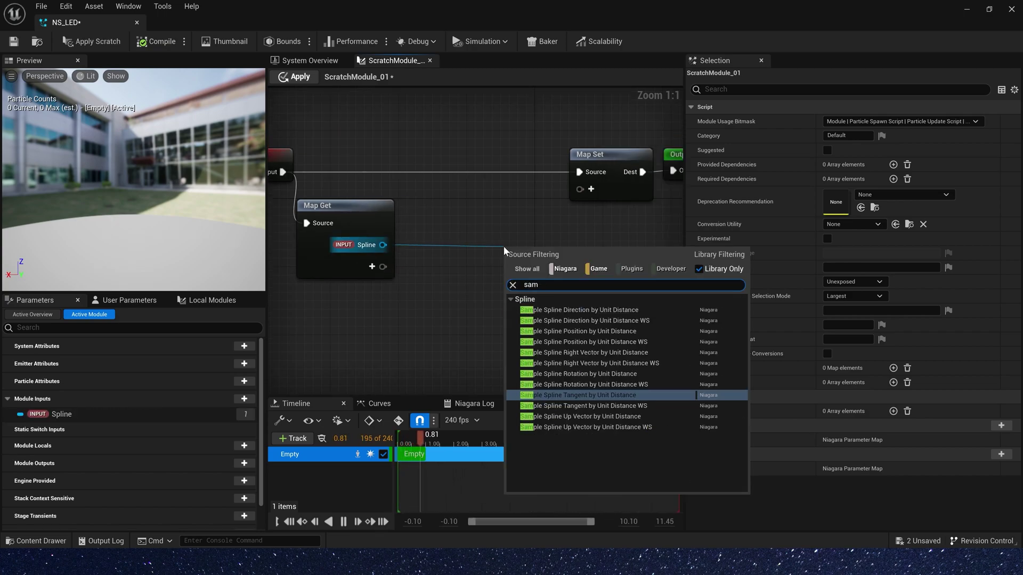
pyautogui.click(583, 341)
pyautogui.click(372, 266)
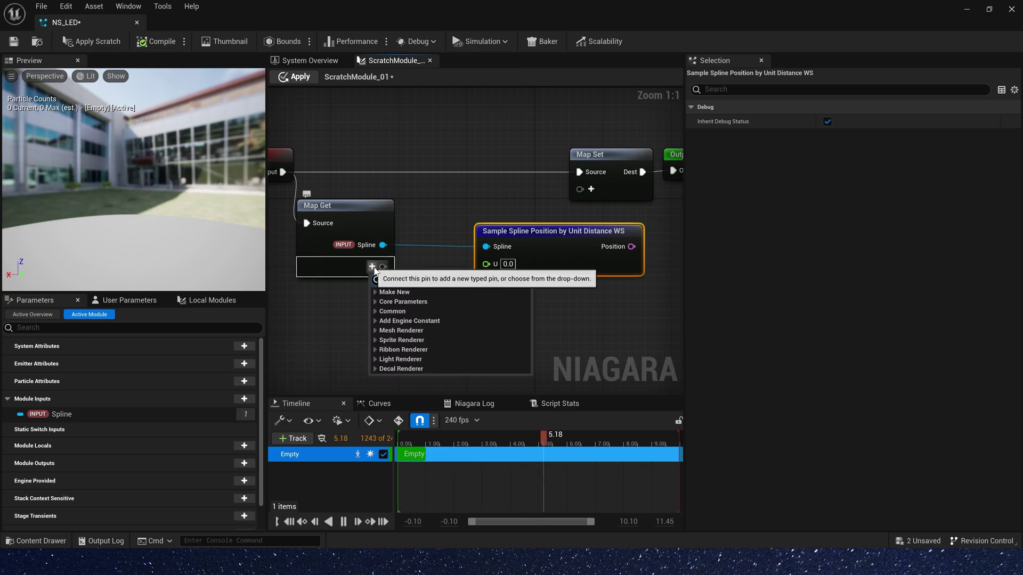
pyautogui.write('fl')
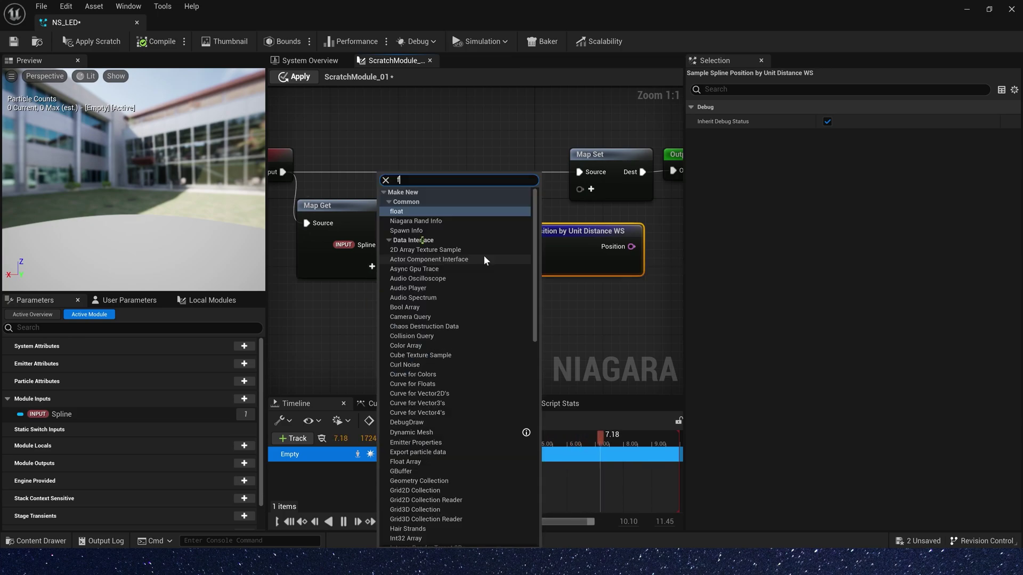
pyautogui.click(401, 310)
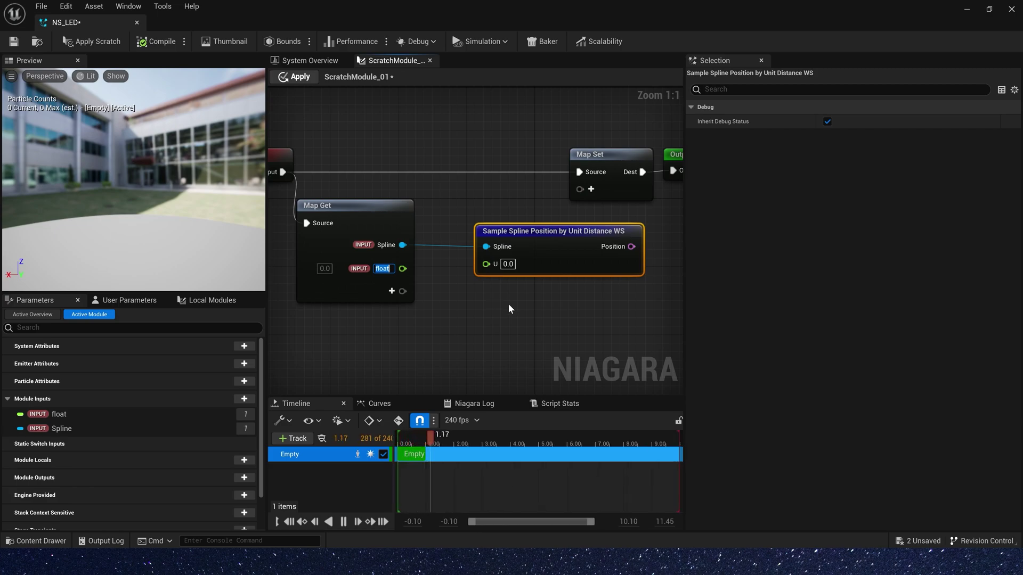
pyautogui.write('Index')
pyautogui.press('Return')
# Move Map Set and Output Module aside, add a particle Position pin to Map Set, and apply
pyautogui.scroll(-1, 587, 312)
pyautogui.moveTo(587, 312); pyautogui.dragTo(592, 231, button='right')
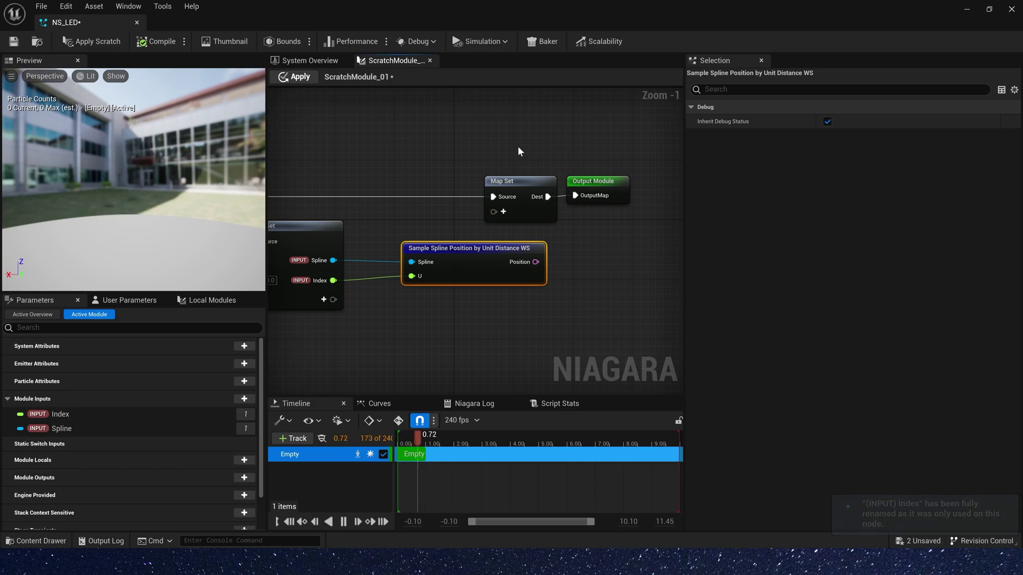
pyautogui.moveTo(517, 146); pyautogui.dragTo(644, 219)
pyautogui.moveTo(525, 185); pyautogui.dragTo(636, 185)
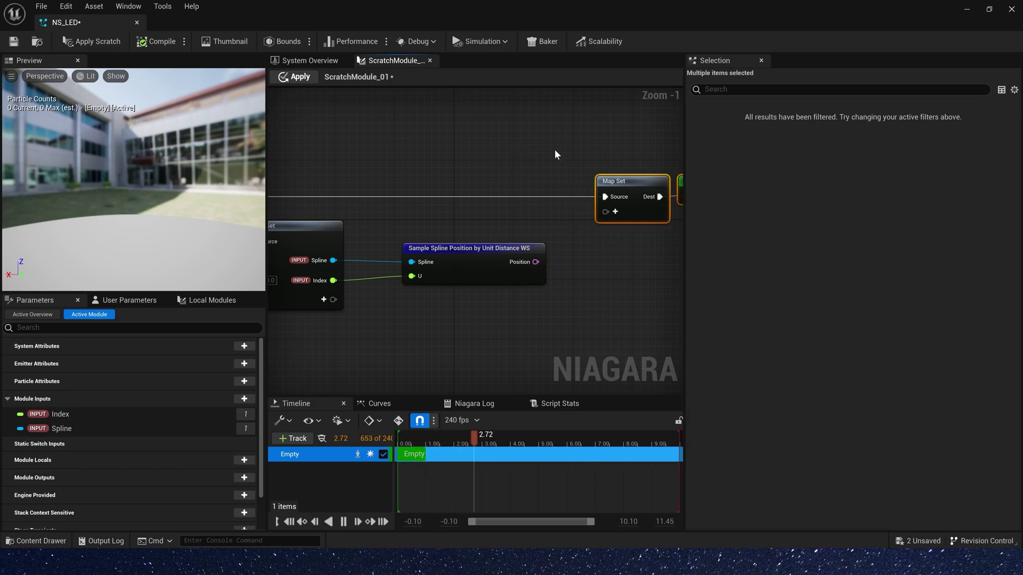
pyautogui.moveTo(555, 151); pyautogui.dragTo(460, 151, button='right')
pyautogui.click(522, 213)
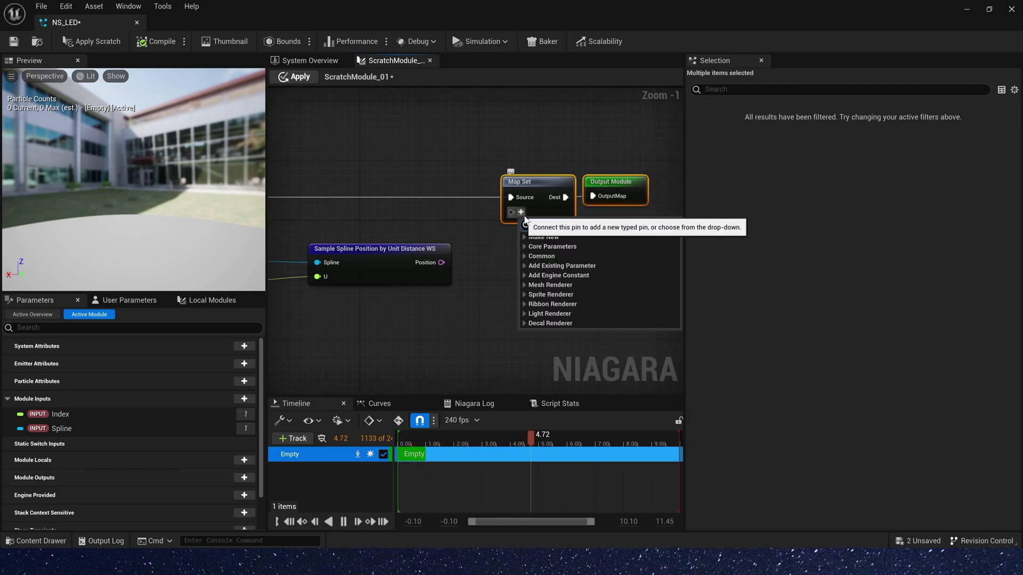
pyautogui.write('position')
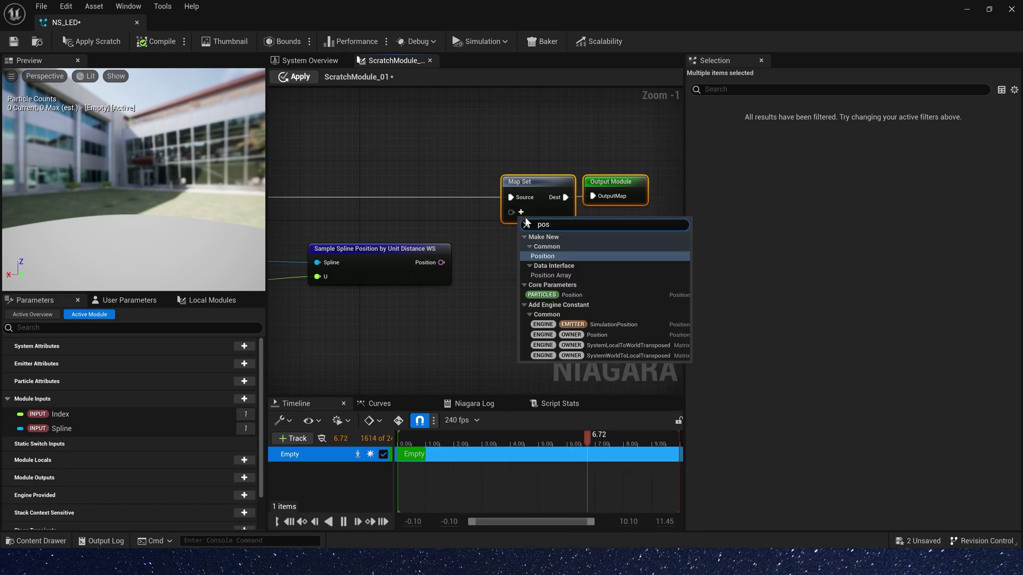
pyautogui.press('Return')
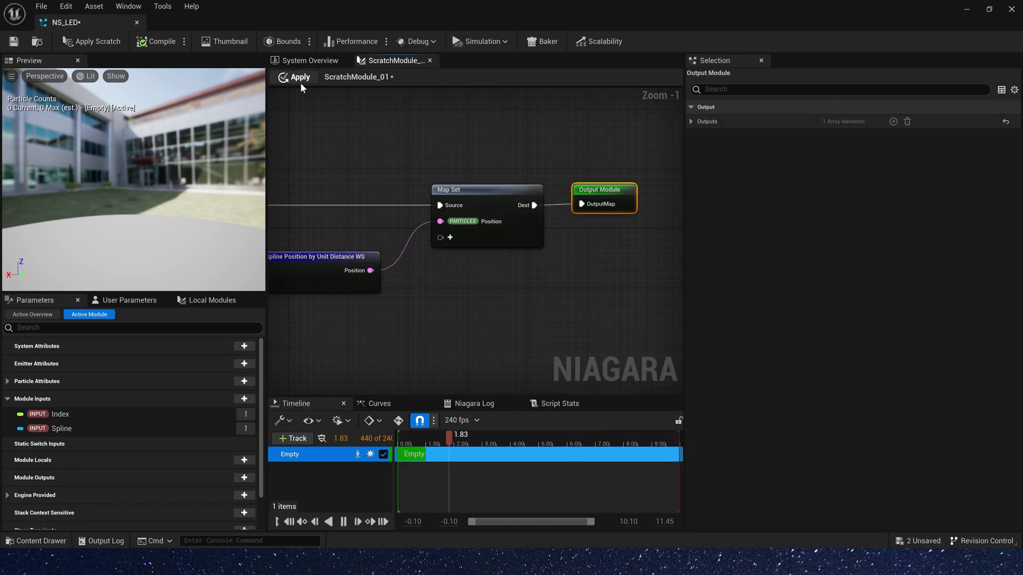
pyautogui.click(295, 77)
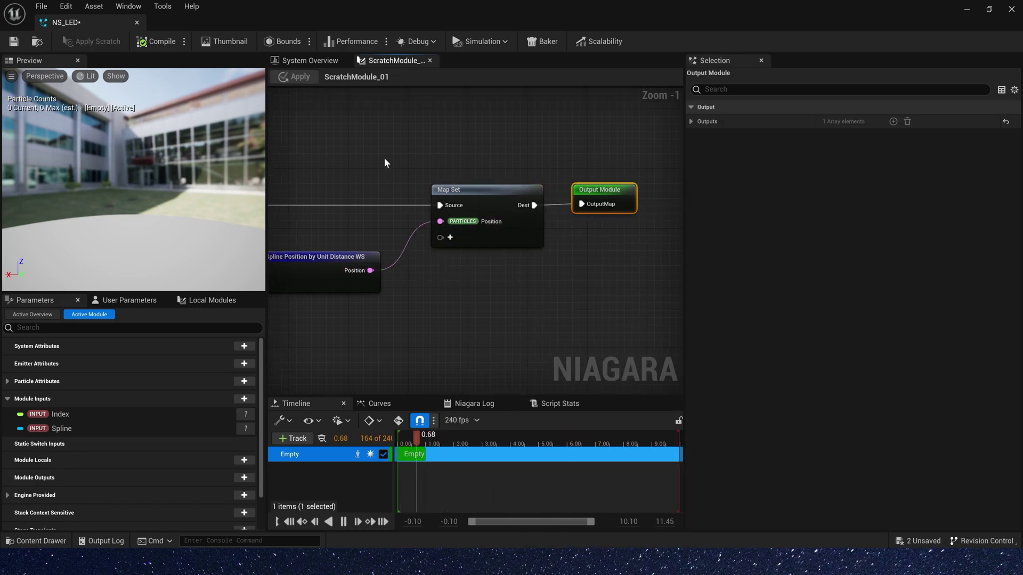
# Add a Spawn Burst Instantaneous emitter update module with Spawn Count 100
pyautogui.click(311, 60)
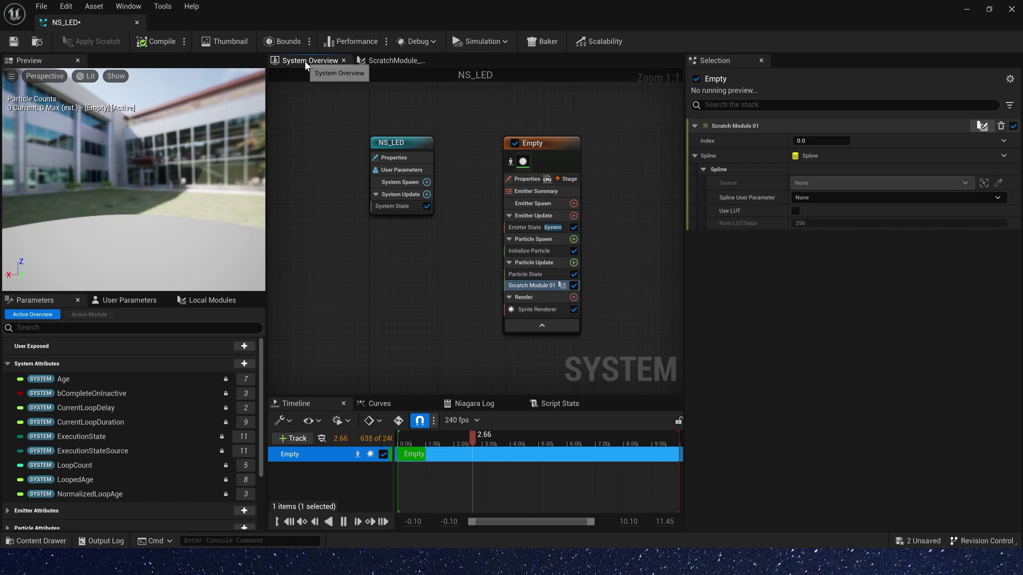
pyautogui.click(574, 215)
pyautogui.click(428, 287)
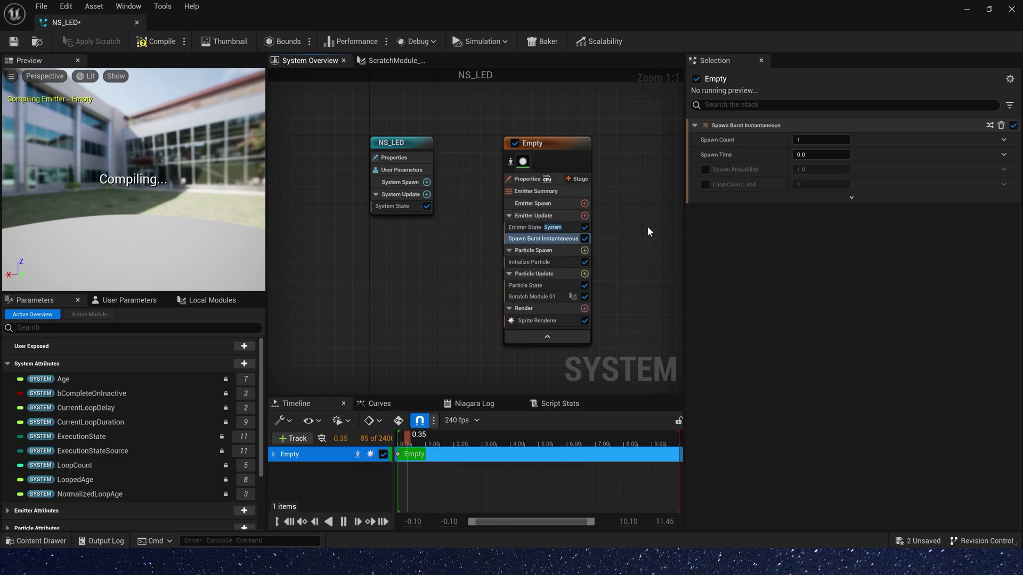
pyautogui.click(828, 139)
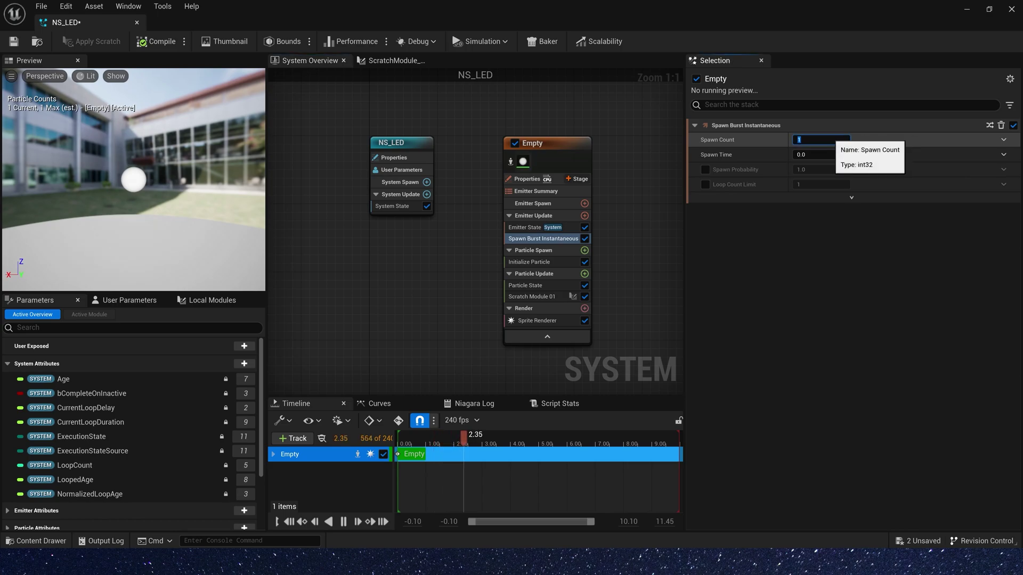
pyautogui.write('100')
pyautogui.press('Return')
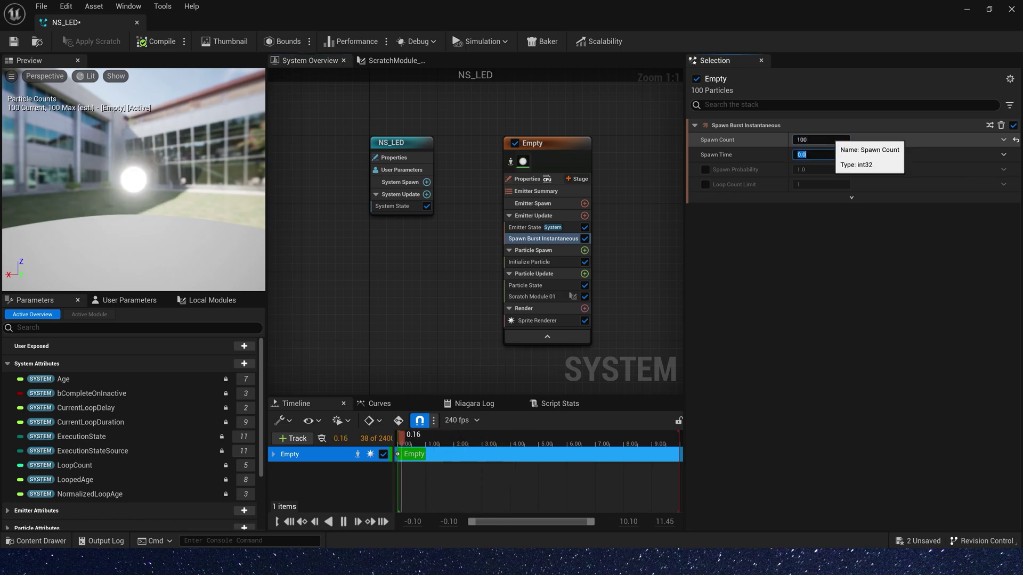
# Set Emitter State's Life Cycle Mode to Self and Loop Behavior to Once
pyautogui.click(515, 228)
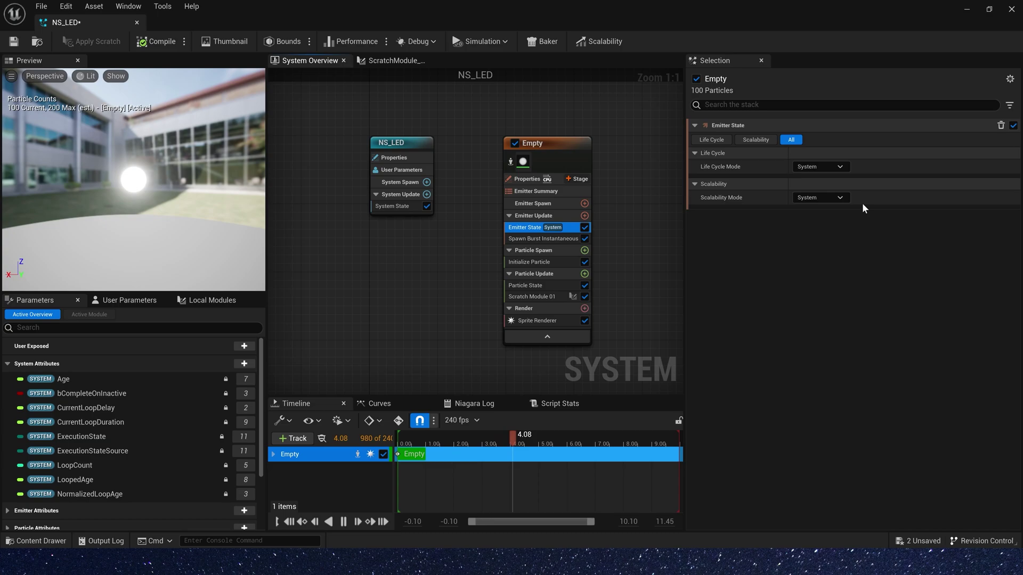
pyautogui.click(820, 167)
pyautogui.click(823, 194)
pyautogui.click(809, 197)
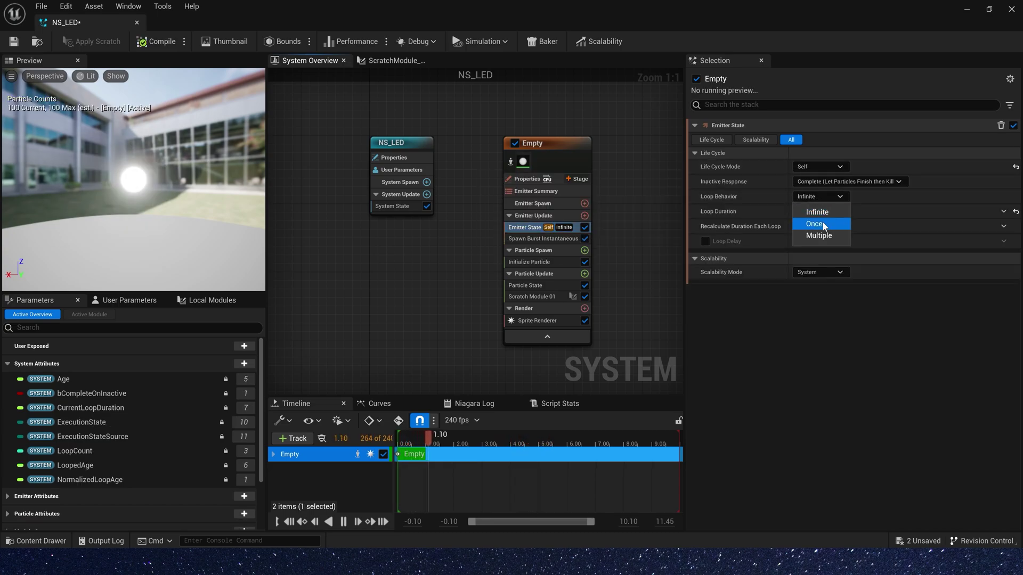
pyautogui.click(822, 222)
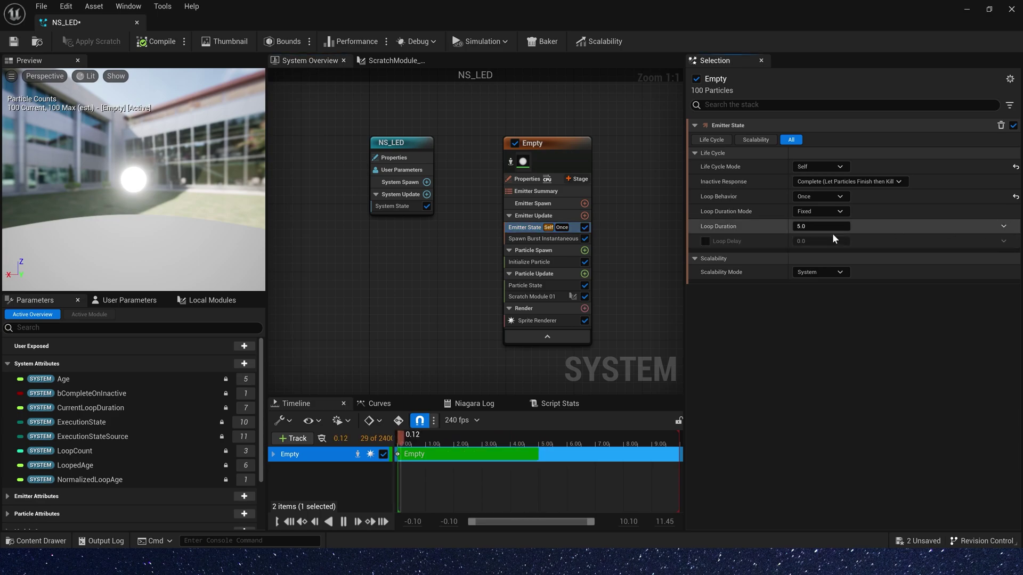
# Turn off Kill Particles When Lifetime Has Elapsed and save NS_LED
pyautogui.click(544, 286)
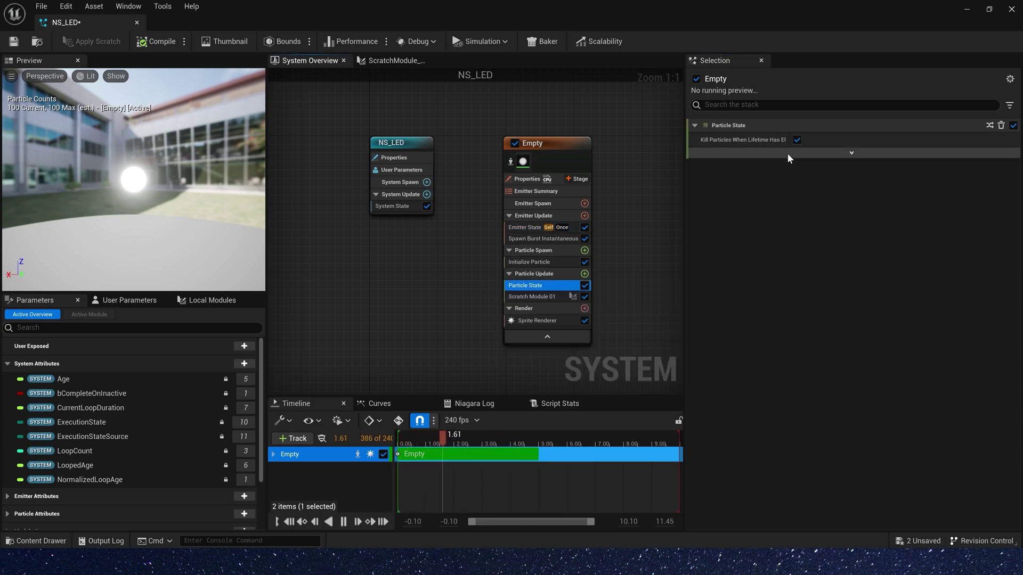
pyautogui.click(797, 139)
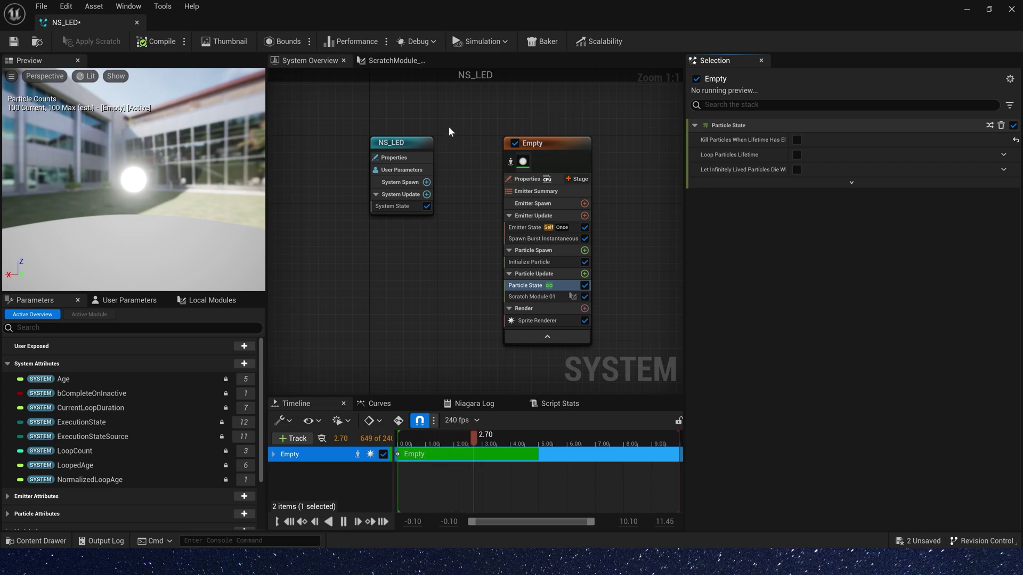
pyautogui.click(14, 42)
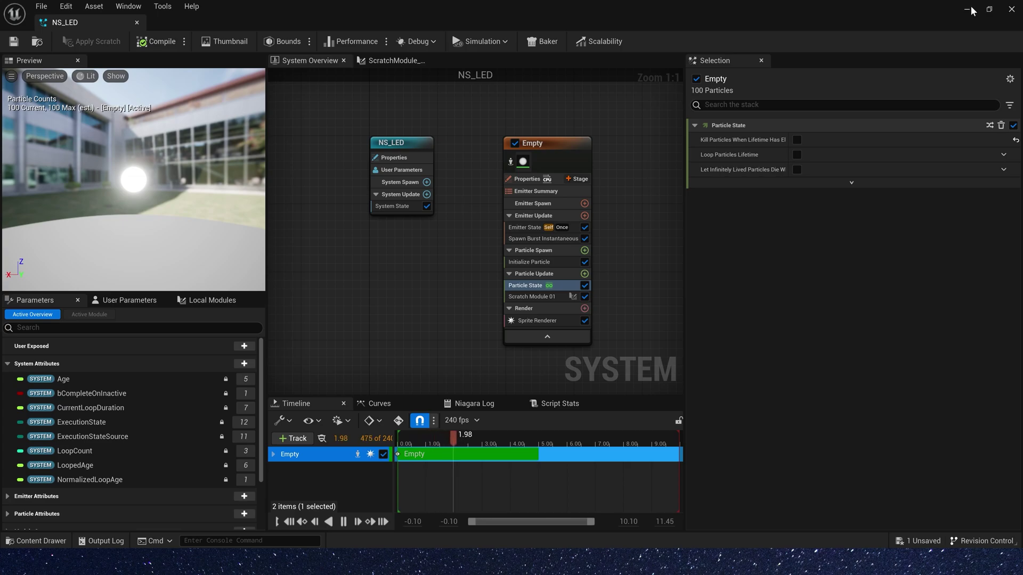
# Create a Blueprint class named BP_LED and open it for editing
pyautogui.click(989, 9)
pyautogui.click(911, 40)
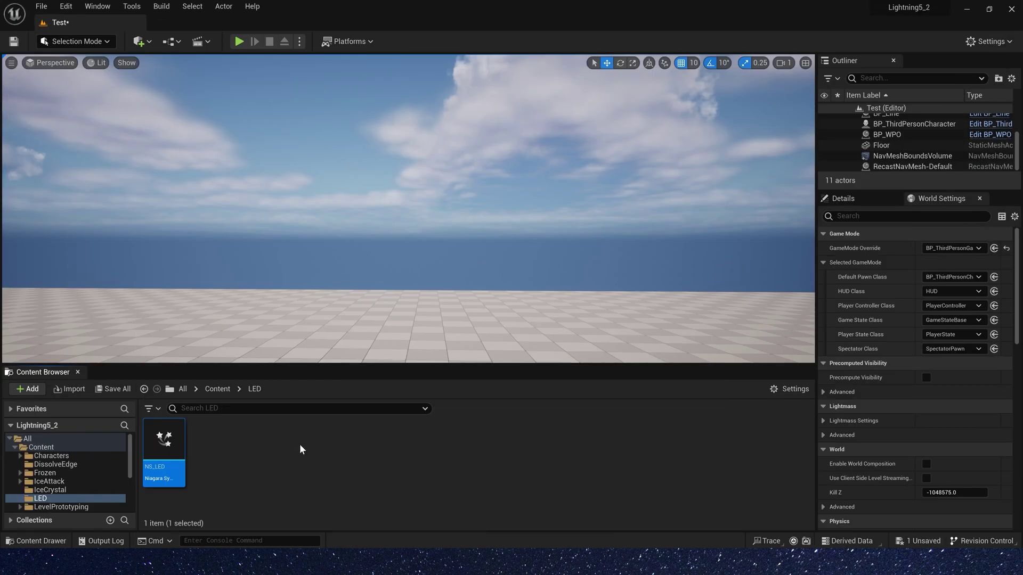
pyautogui.rightClick(301, 468)
pyautogui.click(406, 176)
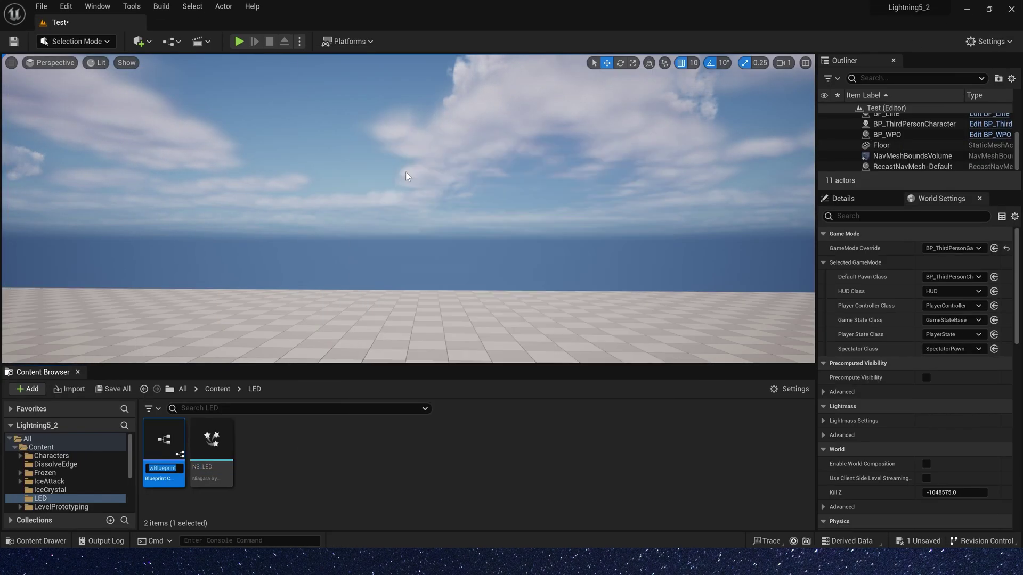
pyautogui.write('BP_LED')
pyautogui.press('Return')
pyautogui.doubleClick(162, 442)
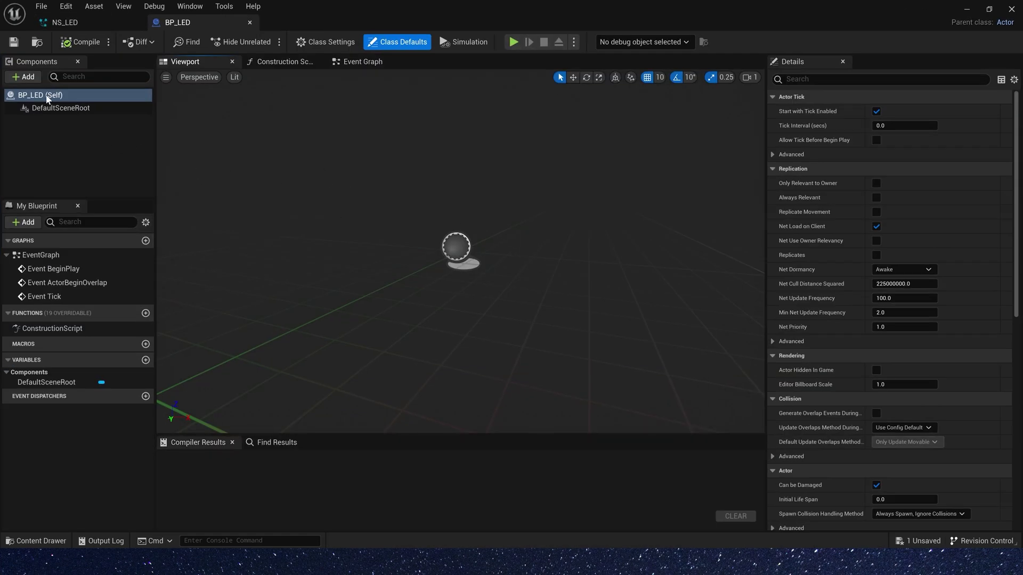
# Add a Spline and a Niagara component using NS_LED to BP_LED, then compile
pyautogui.click(23, 78)
pyautogui.write('spline')
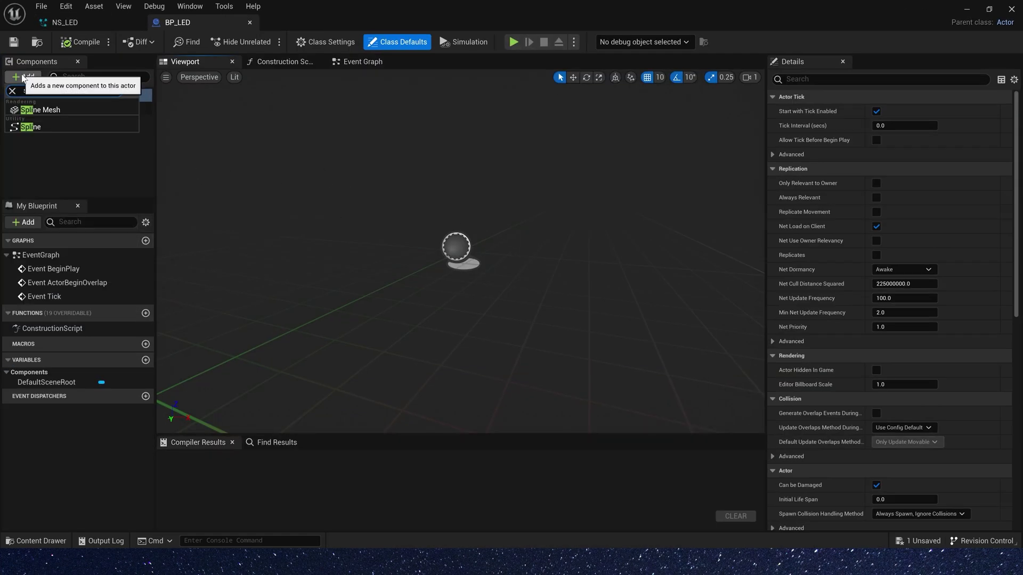
pyautogui.press('Return')
pyautogui.click(27, 78)
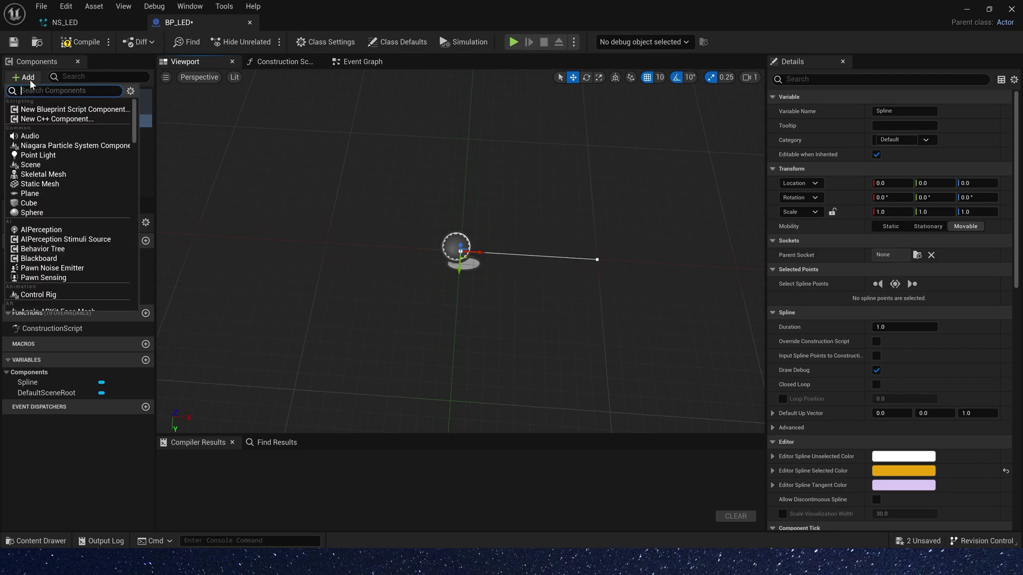
pyautogui.click(128, 146)
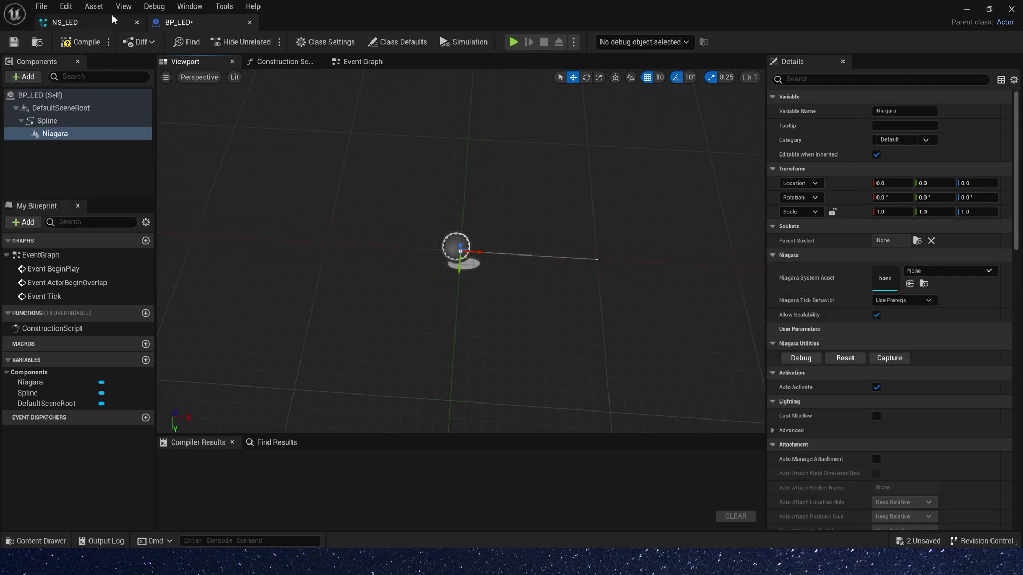
pyautogui.moveTo(64, 22); pyautogui.dragTo(885, 278)
pyautogui.click(80, 42)
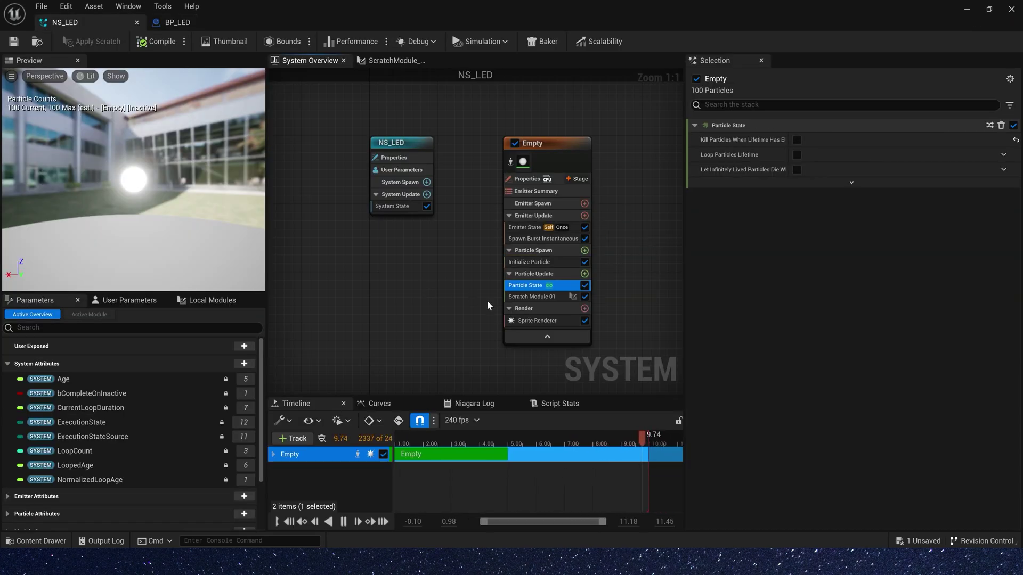
# Drive Scratch Module 01's Index with Return Normalized Exec Index and save NS_LED
pyautogui.click(532, 297)
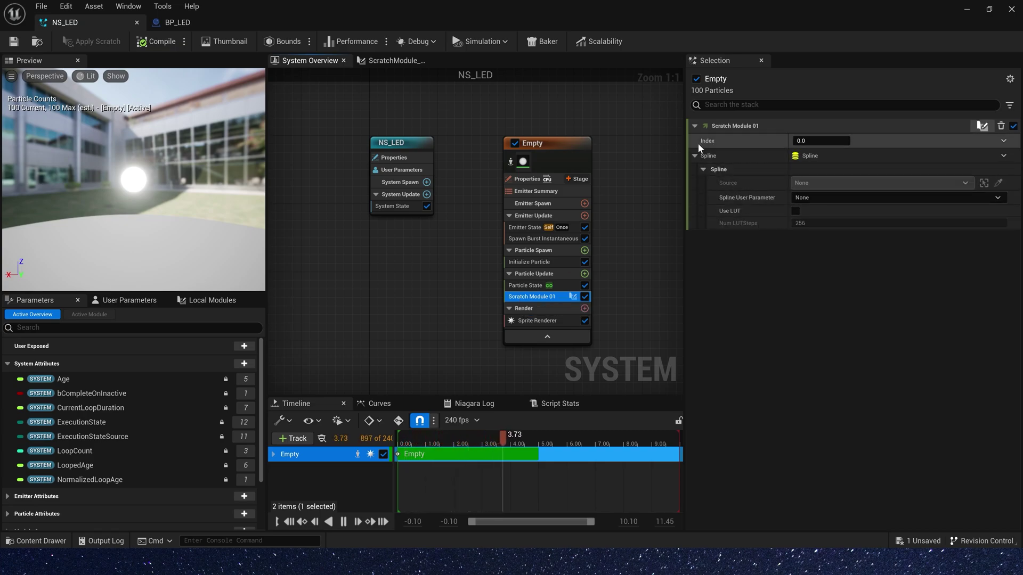
pyautogui.click(194, 24)
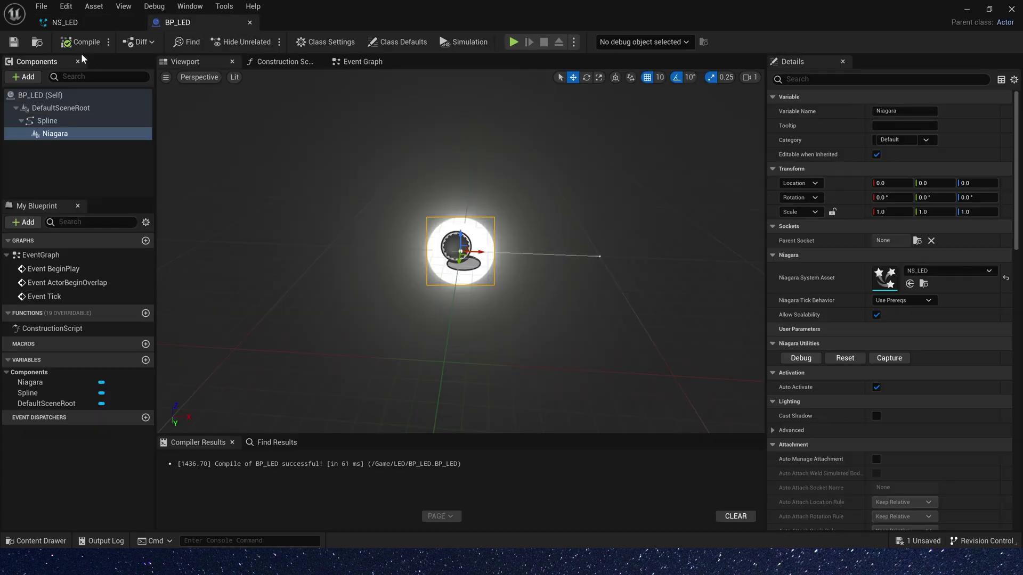
pyautogui.click(65, 22)
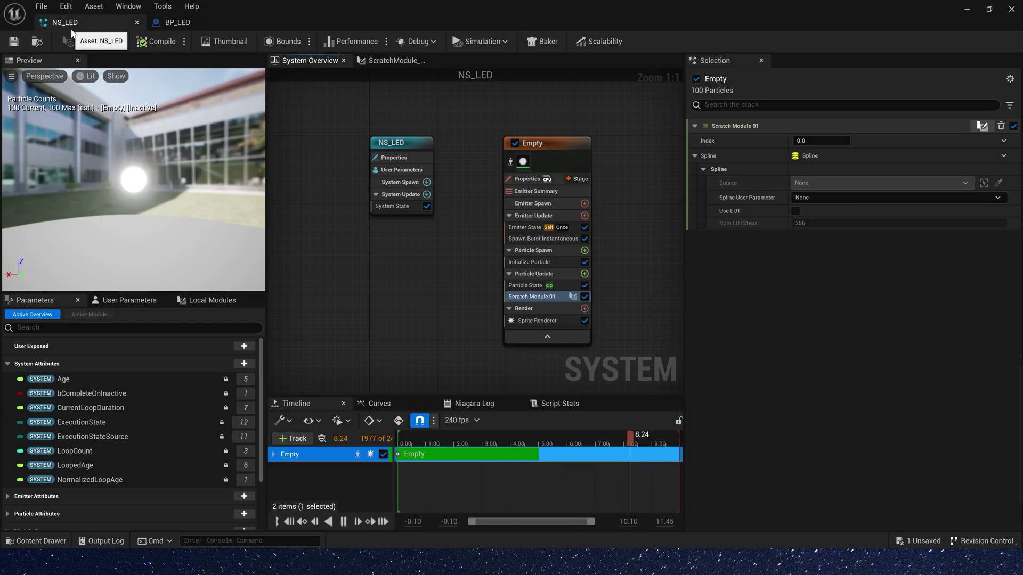
pyautogui.click(1003, 141)
pyautogui.write('in')
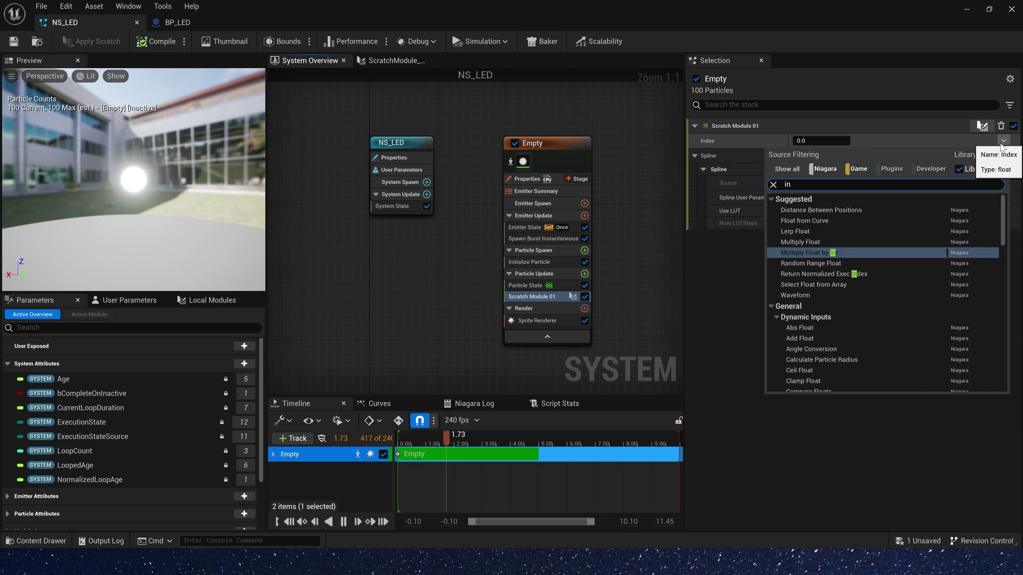
pyautogui.write('dex')
pyautogui.click(853, 213)
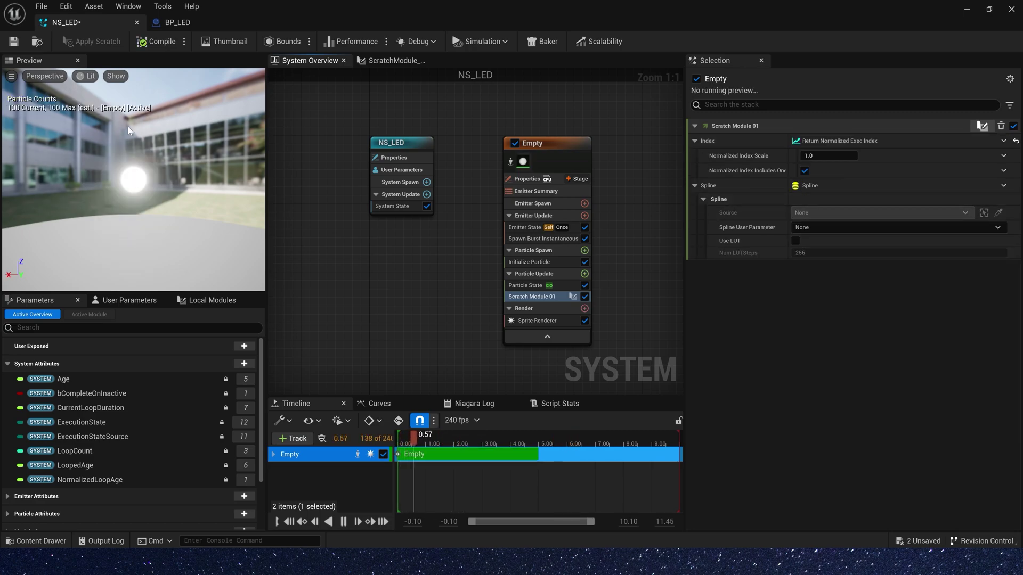
pyautogui.click(10, 45)
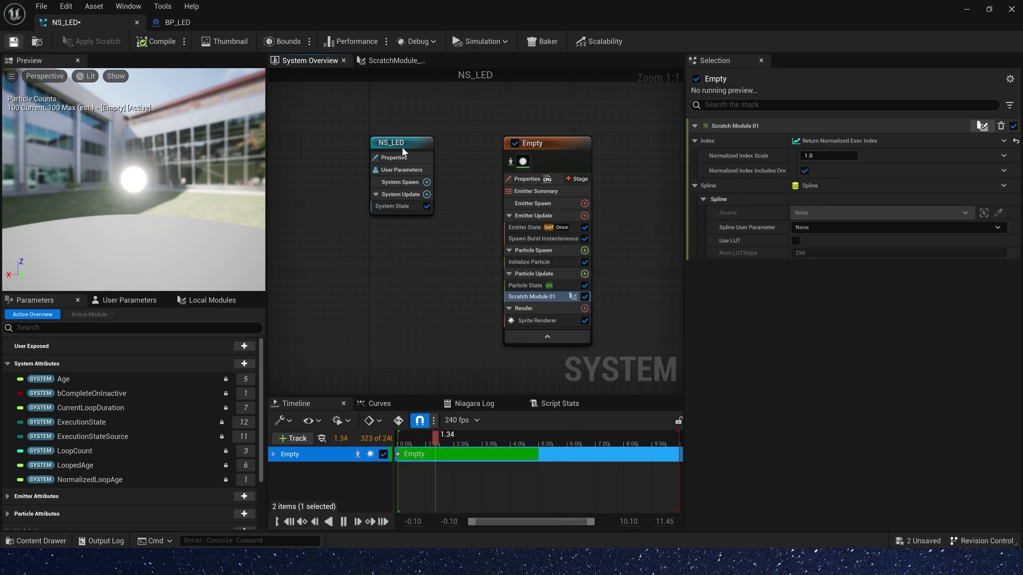
# In BP_LED, drag the spline's end point out to X 300
pyautogui.click(177, 22)
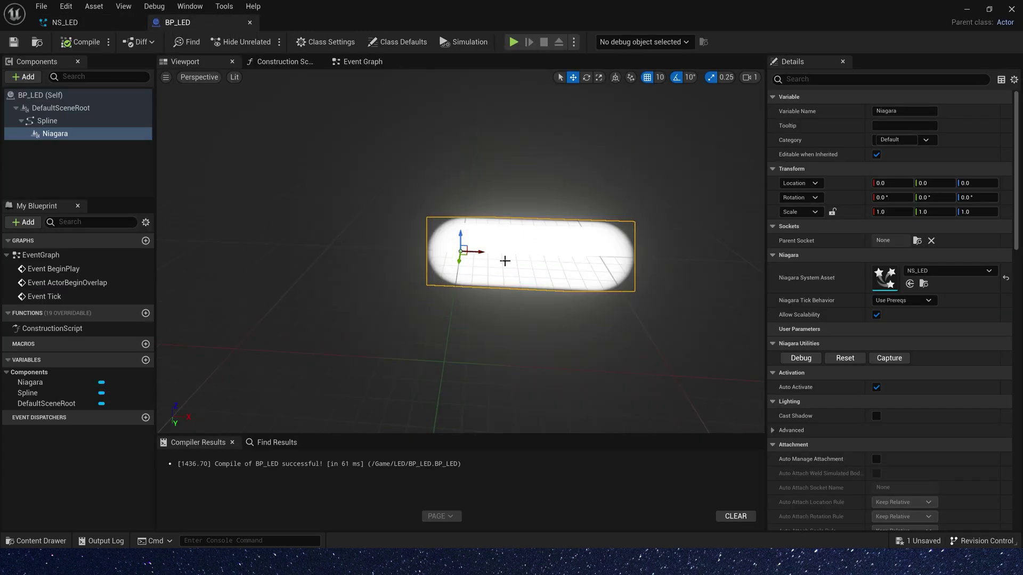
pyautogui.click(599, 257)
pyautogui.click(599, 256)
pyautogui.moveTo(599, 256); pyautogui.dragTo(756, 262)
# Extend two new spline points into a U shape and tick Closed Loop
pyautogui.scroll(-2, 671, 265)
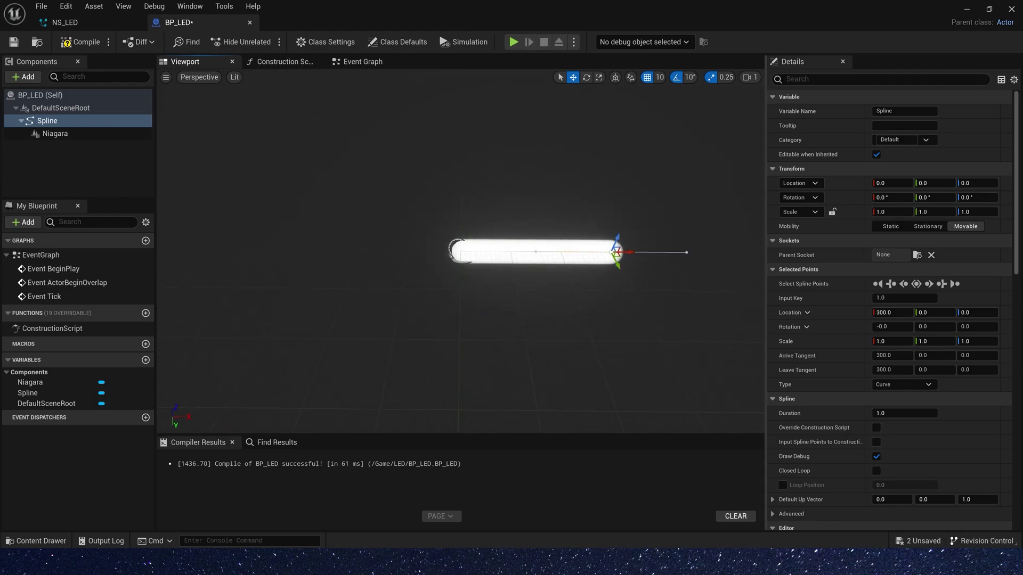
pyautogui.moveTo(592, 284); pyautogui.dragTo(596, 283, button='right')
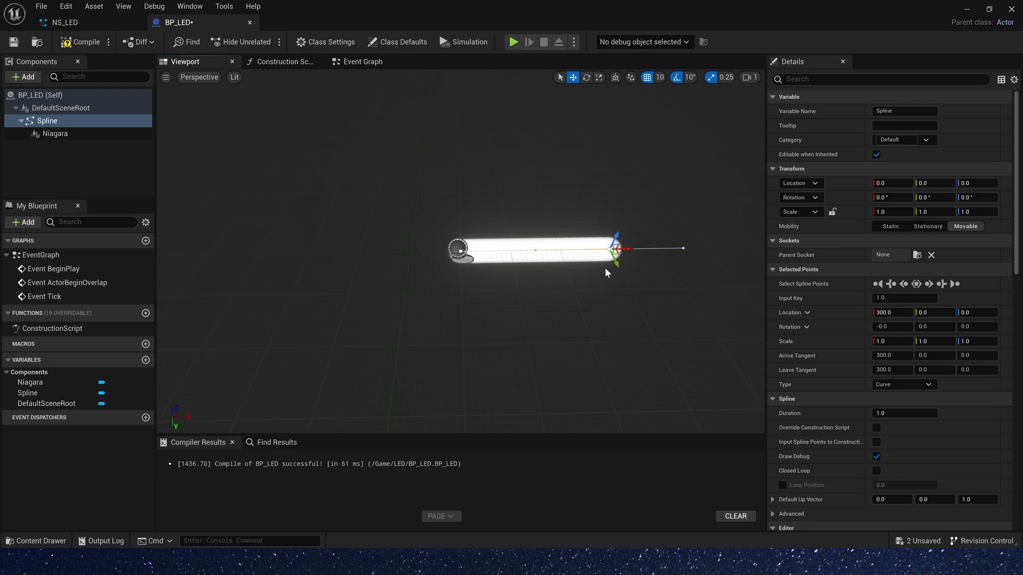
pyautogui.keyDown('alt'); pyautogui.moveTo(614, 261); pyautogui.dragTo(635, 323); pyautogui.keyUp('alt')
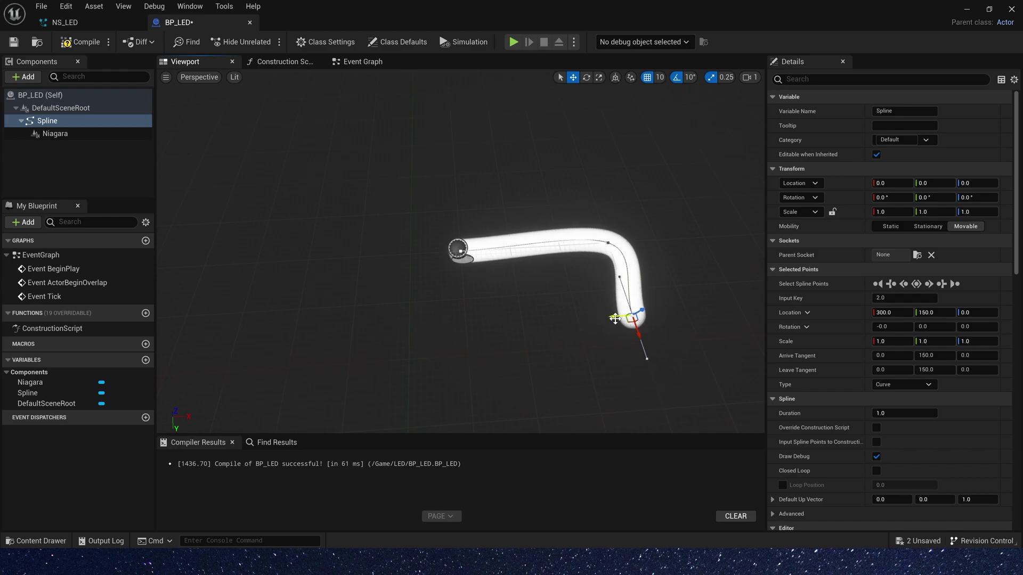
pyautogui.keyDown('alt'); pyautogui.moveTo(616, 317); pyautogui.dragTo(453, 320); pyautogui.keyUp('alt')
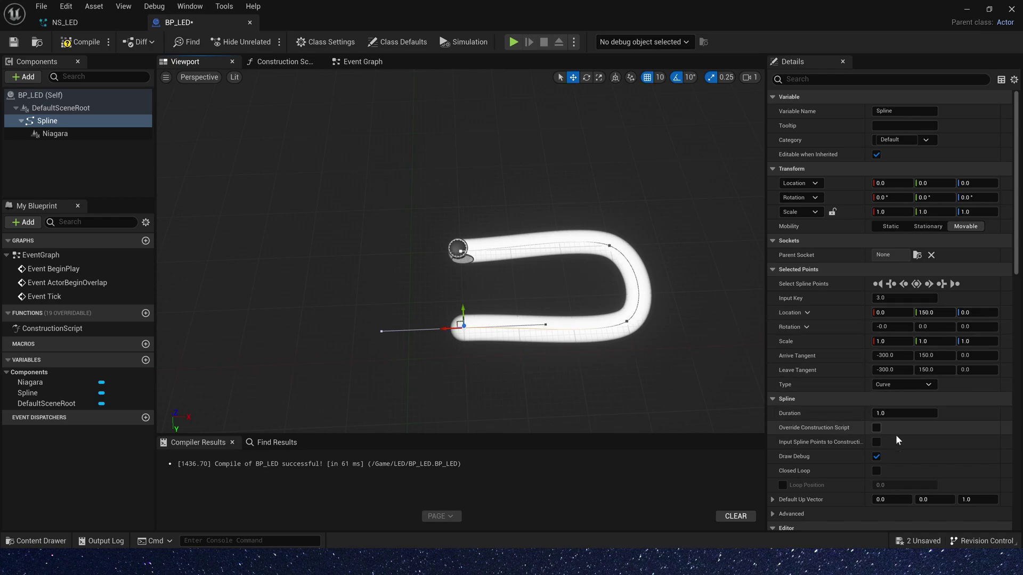
pyautogui.click(877, 471)
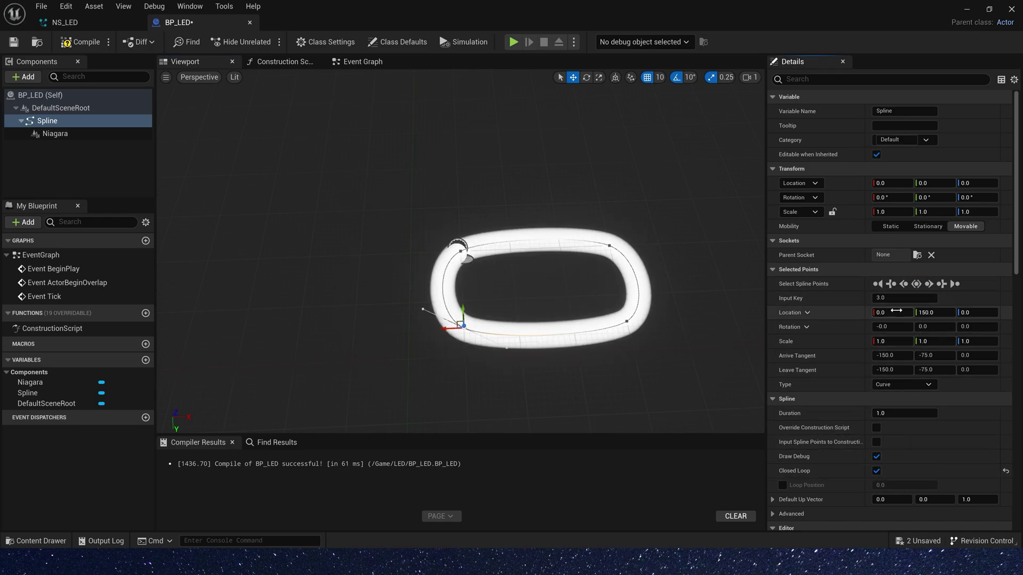
# Set the point Type of all spline points to Linear
pyautogui.click(916, 284)
pyautogui.scroll(-1, 903, 357)
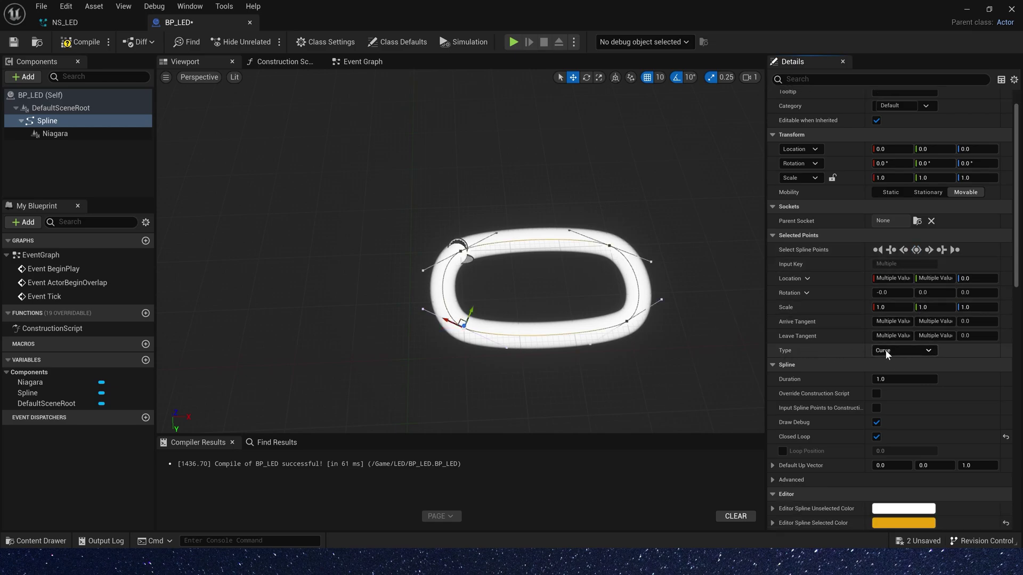
pyautogui.click(885, 350)
pyautogui.click(889, 360)
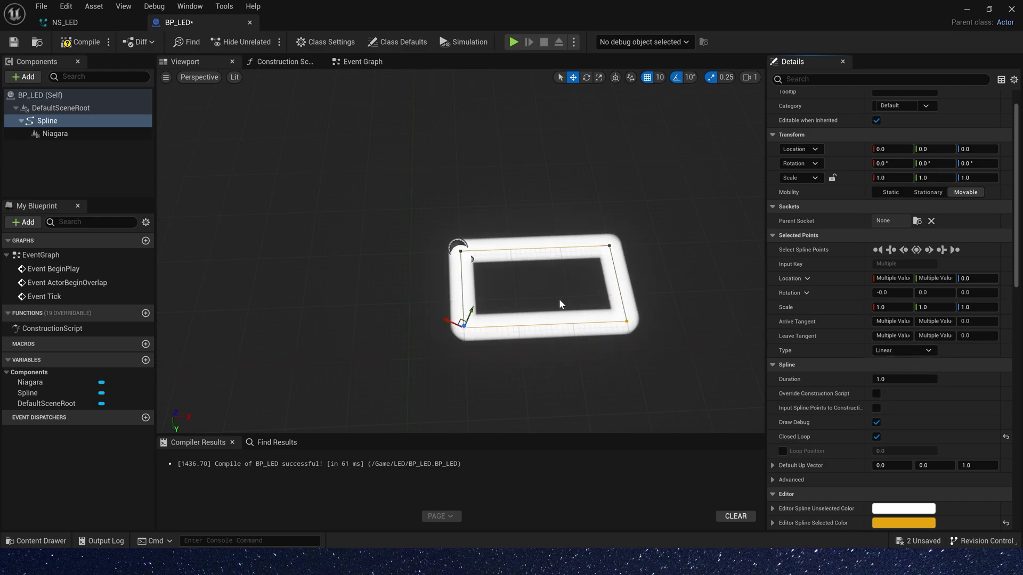
pyautogui.scroll(5, 559, 299)
pyautogui.scroll(-5, 560, 299)
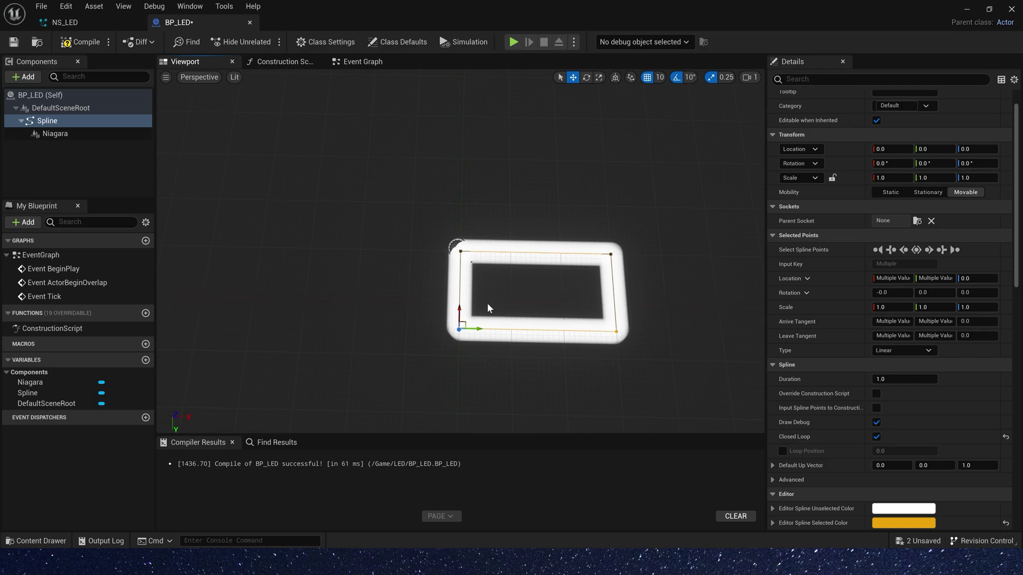
# Set Initialize Particle's Sprite Size Mode to Uniform (size 10.0) and recompile BP_LED
pyautogui.click(64, 22)
pyautogui.click(541, 261)
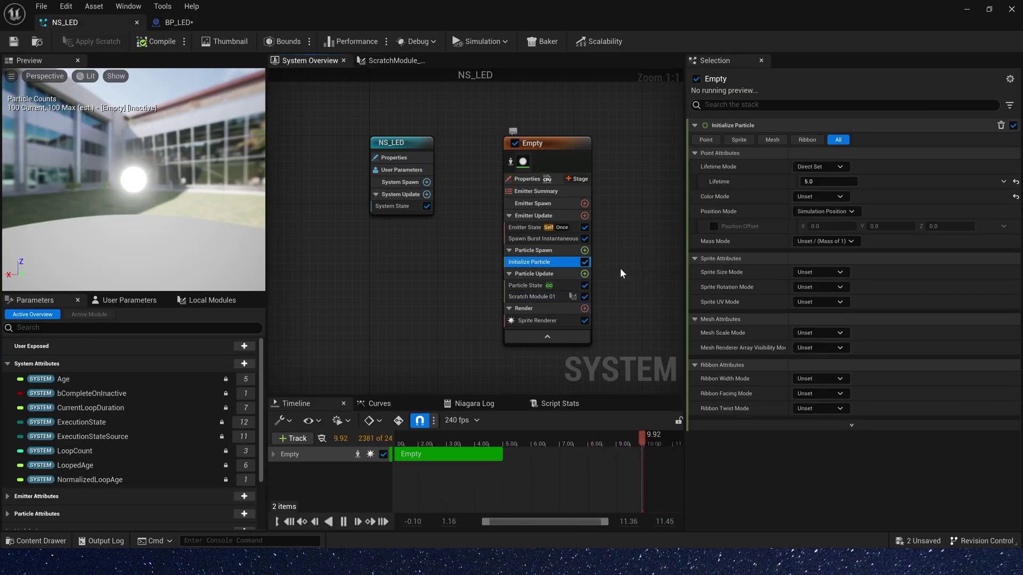
pyautogui.click(807, 272)
pyautogui.click(799, 298)
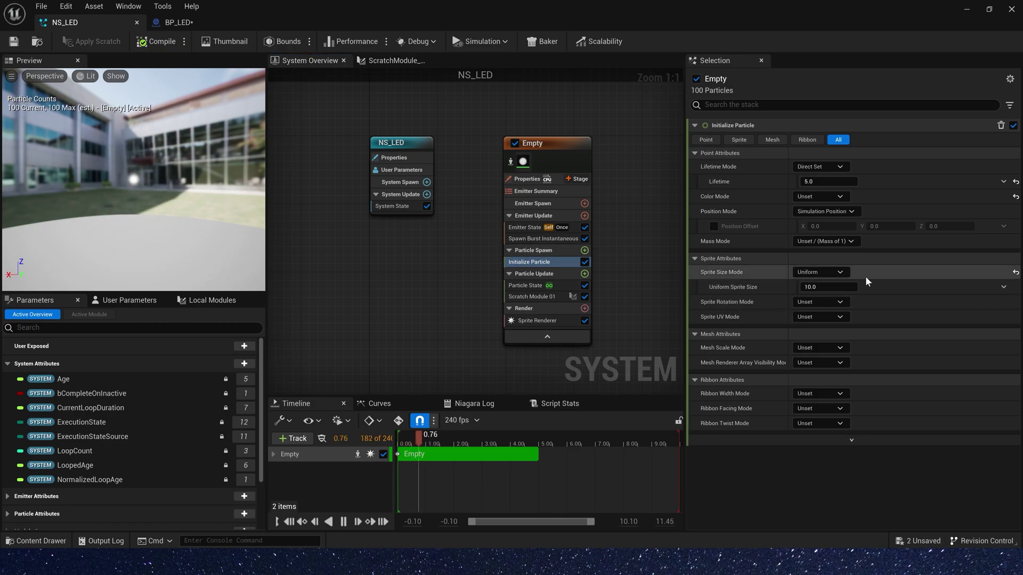
pyautogui.click(172, 21)
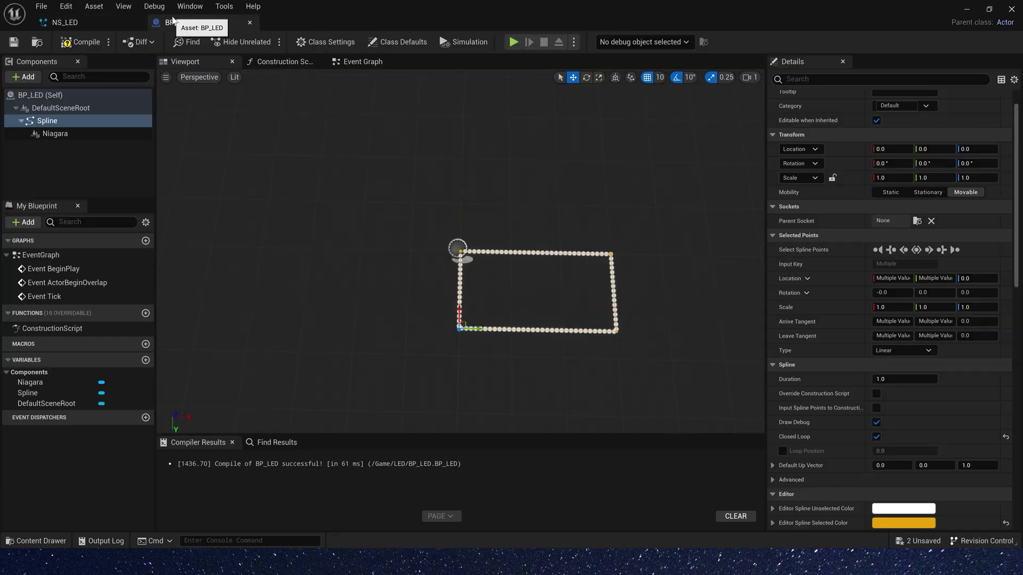
pyautogui.hotkey('ctrl', 's')
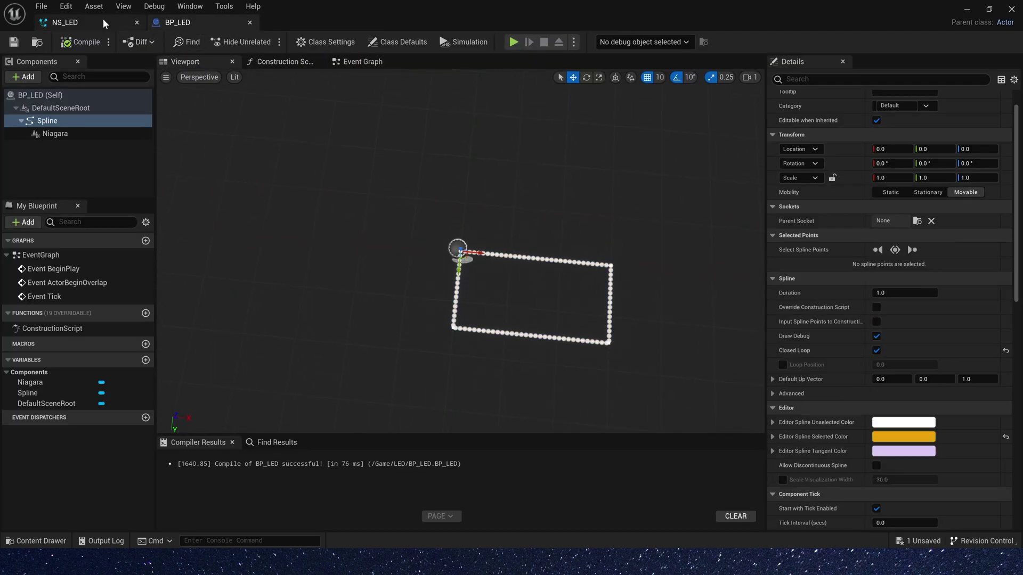
pyautogui.click(104, 23)
# Rename the Empty emitter to Leader
pyautogui.click(477, 163)
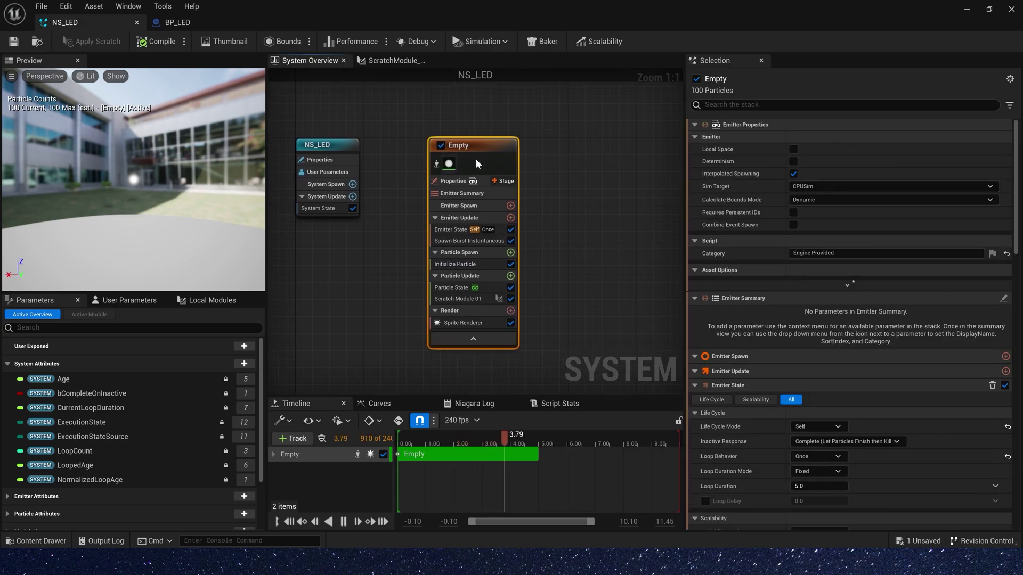
pyautogui.press('F2')
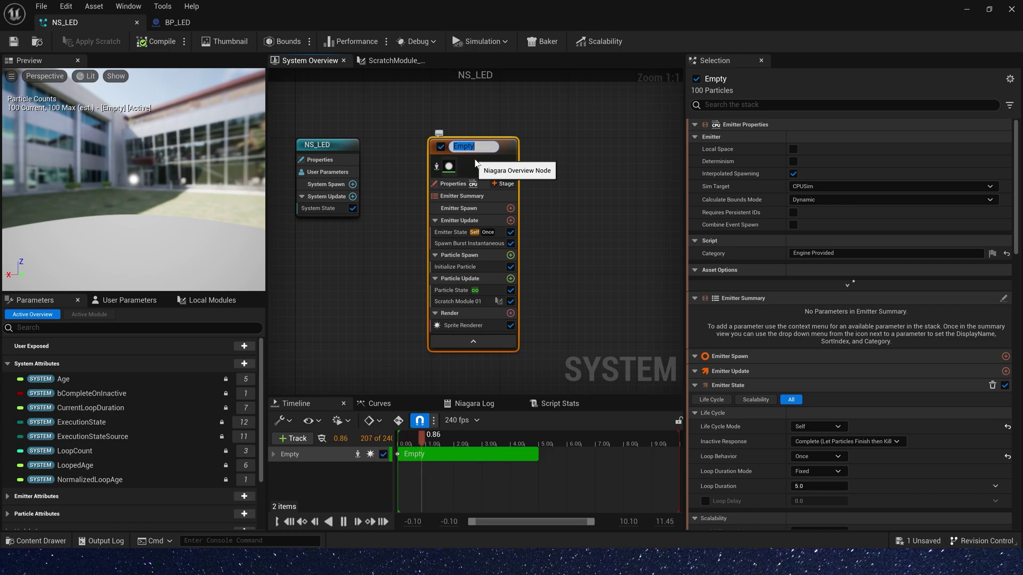
pyautogui.write('Lea')
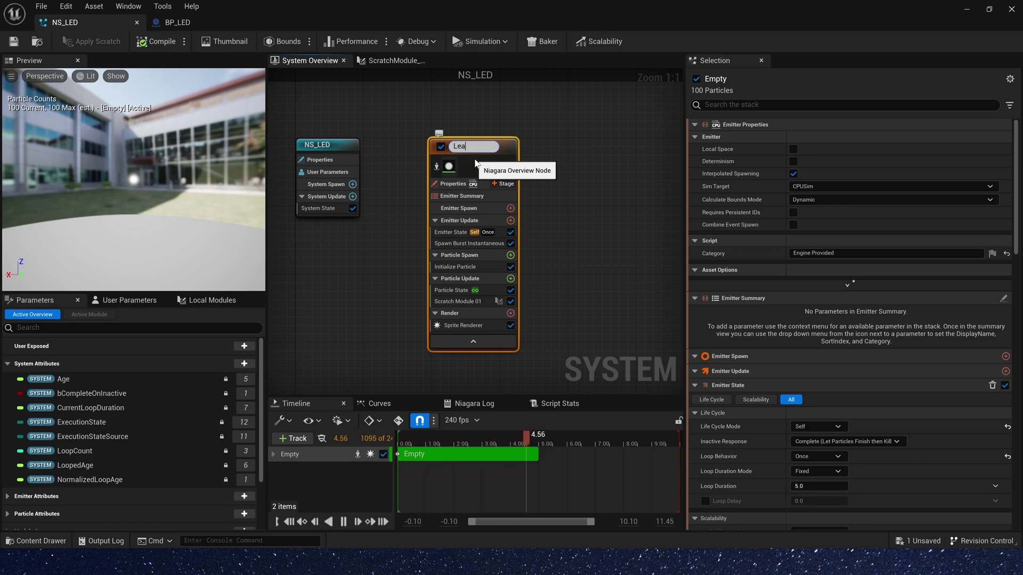
pyautogui.write('der')
pyautogui.press('Return')
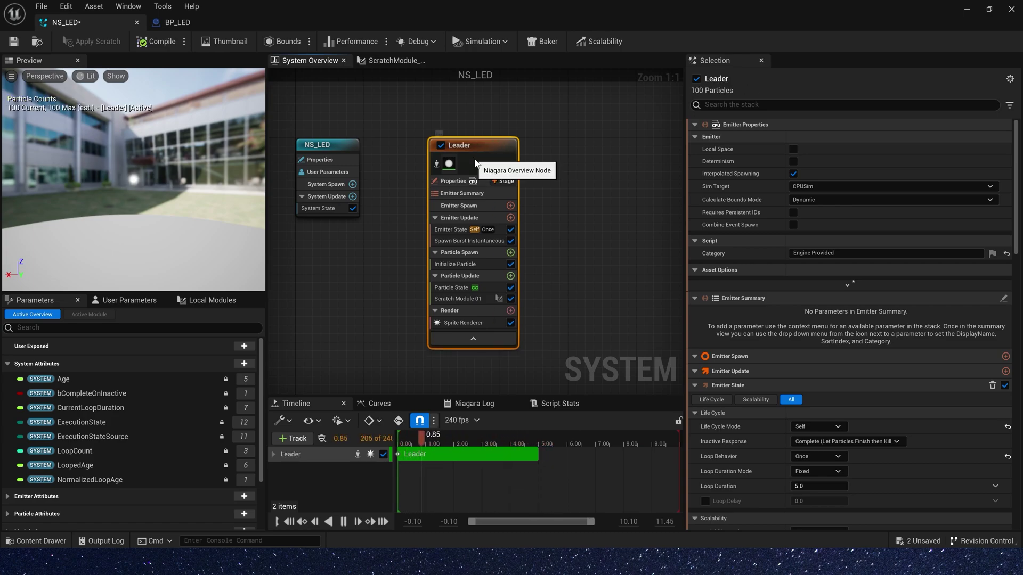
# Duplicate the Leader emitter and rename the copy Leader001 to LED
pyautogui.hotkey('ctrl', 'd')
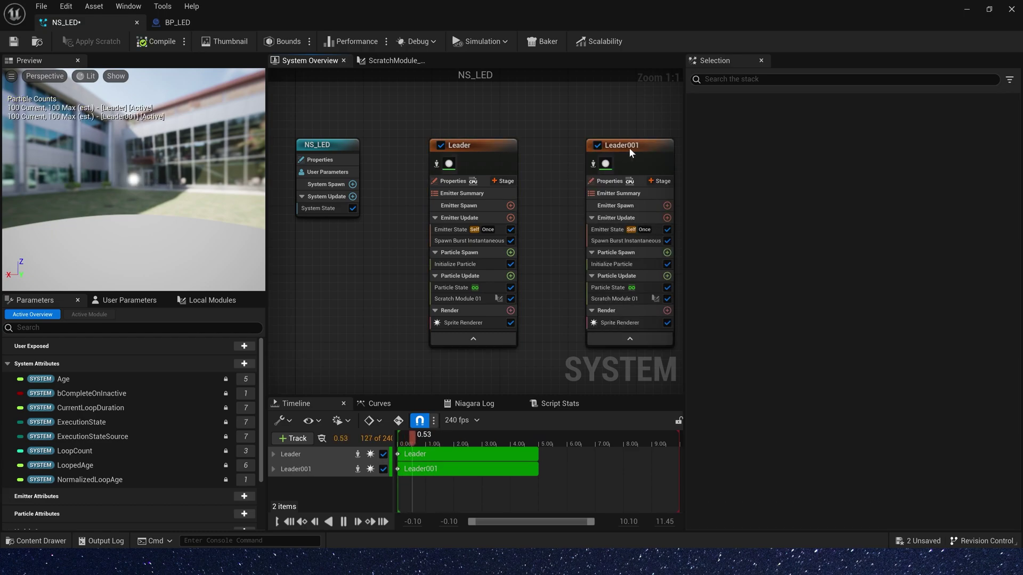
pyautogui.click(629, 148)
pyautogui.click(629, 149)
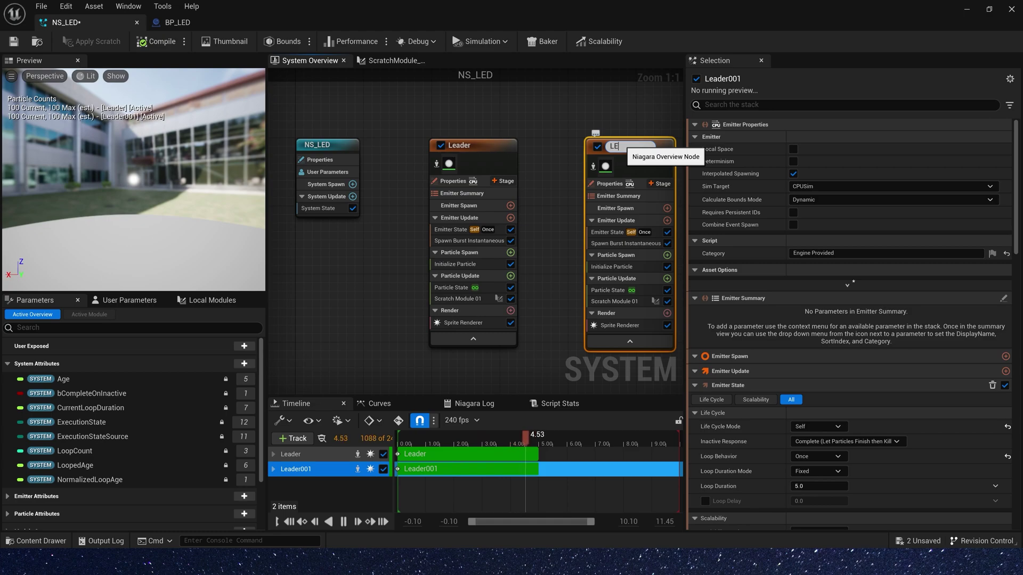
pyautogui.write('LED')
pyautogui.press('Return')
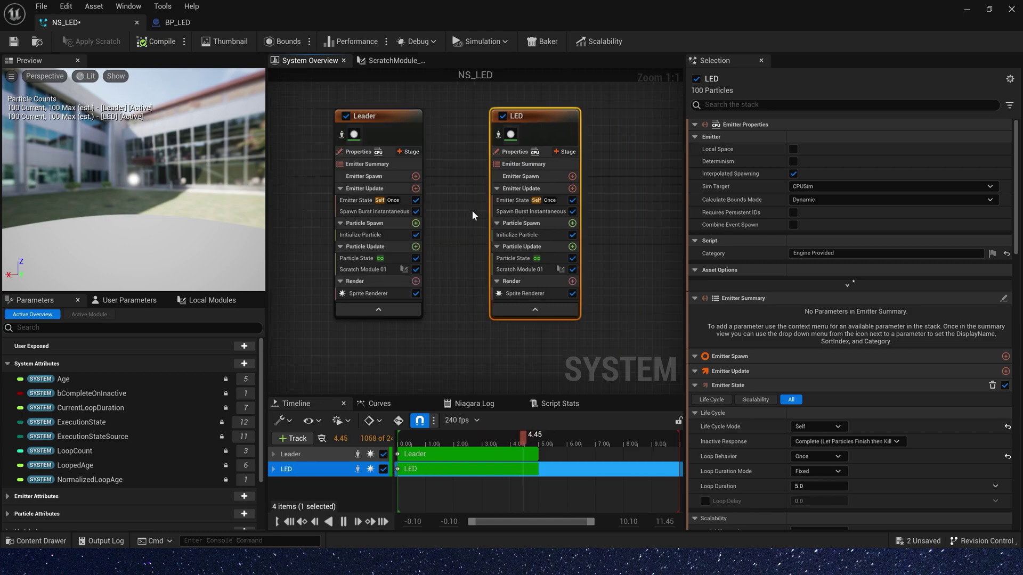
# Create ScratchModule_02 under LED's particle update and search Map Get pin types for 'read'
pyautogui.click(572, 247)
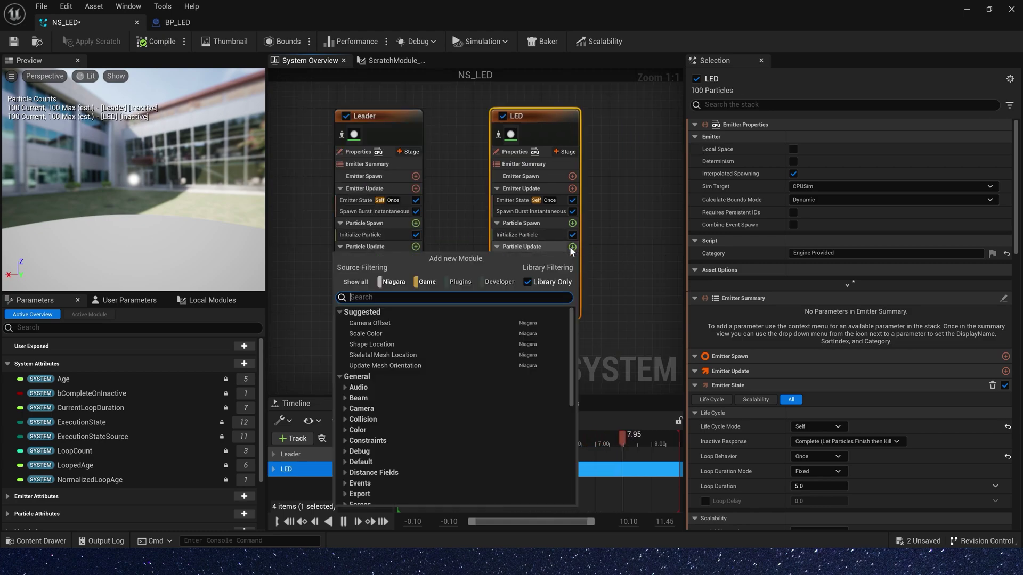
pyautogui.scroll(-10, 455, 366)
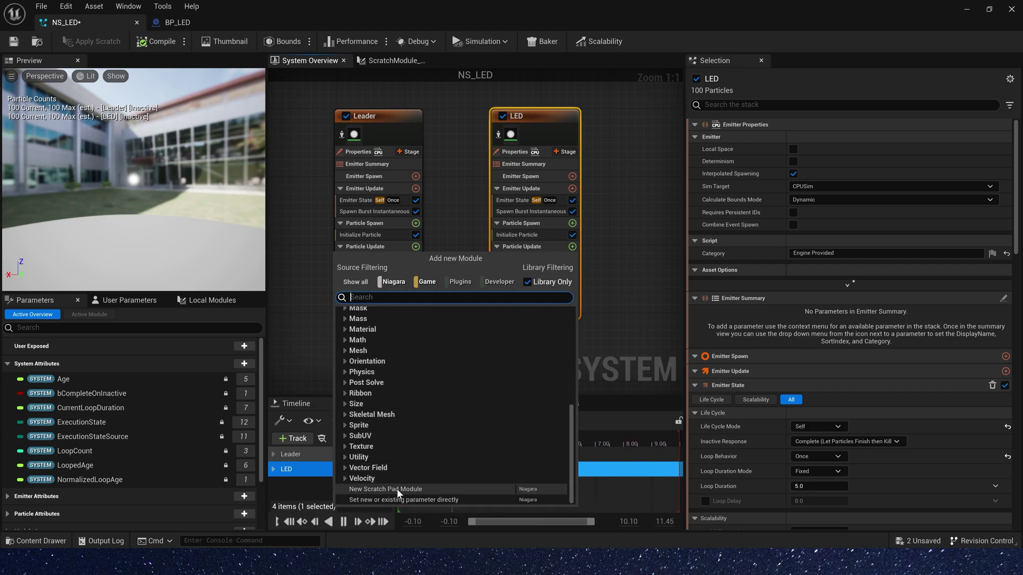
pyautogui.click(427, 488)
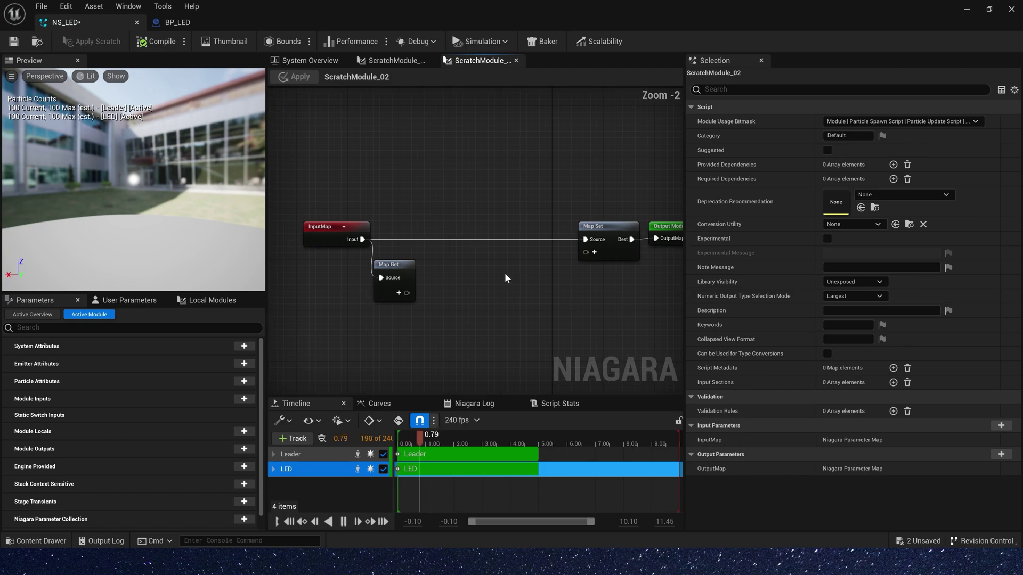
pyautogui.scroll(1, 504, 273)
pyautogui.moveTo(504, 272); pyautogui.dragTo(402, 196, button='right')
pyautogui.scroll(1, 403, 196)
pyautogui.click(395, 183)
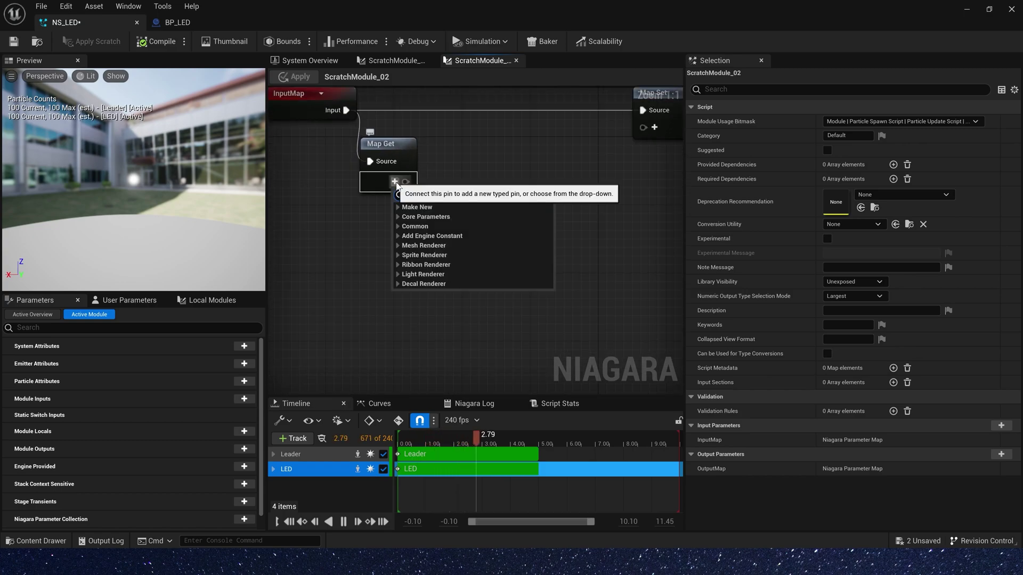
pyautogui.write('read')
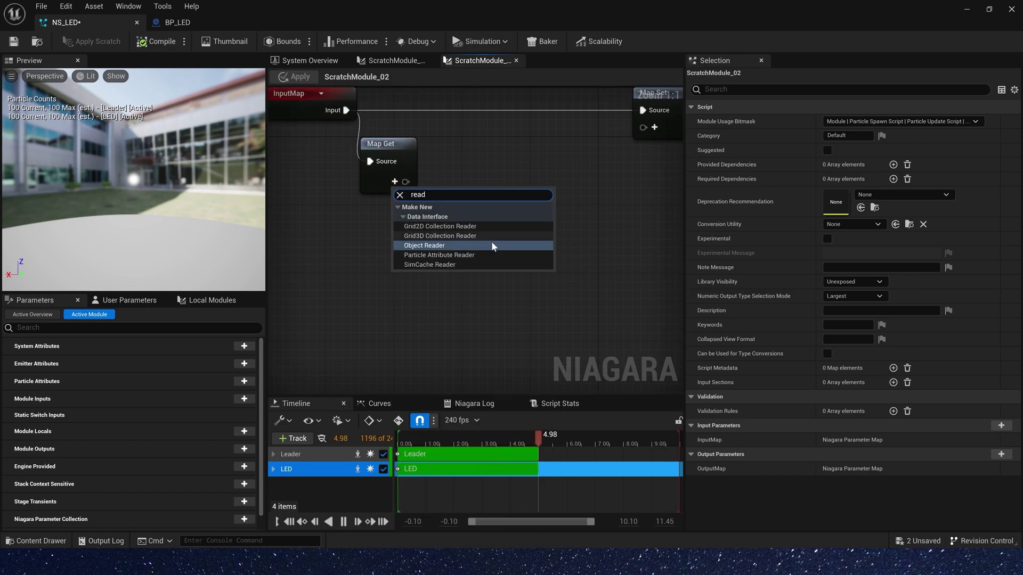
# Add a Particle Attribute Reader pin feeding a Get Vector by Index node with Attribute Position
pyautogui.click(454, 255)
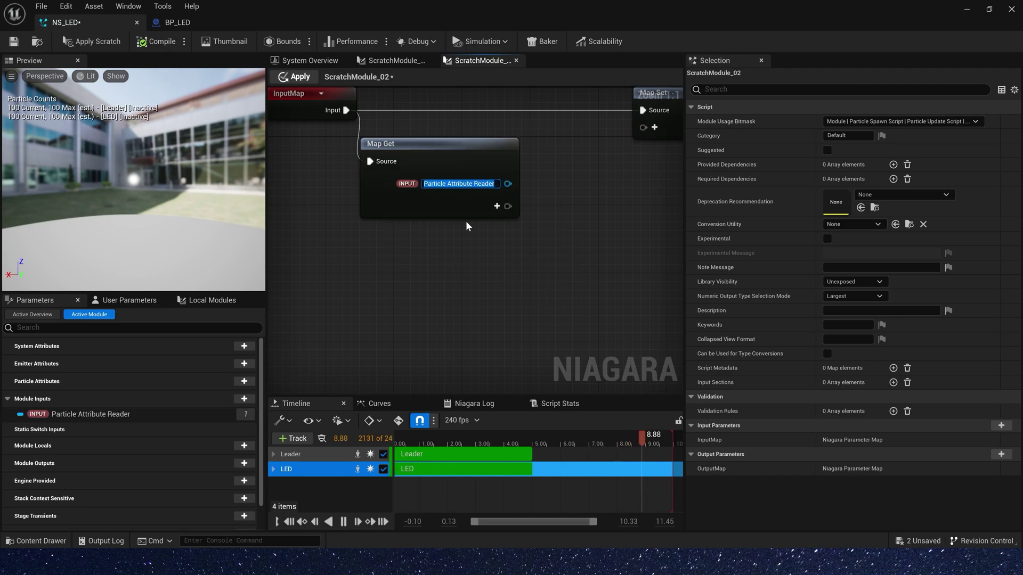
pyautogui.moveTo(554, 193); pyautogui.dragTo(454, 215, button='right')
pyautogui.moveTo(397, 205); pyautogui.dragTo(463, 261)
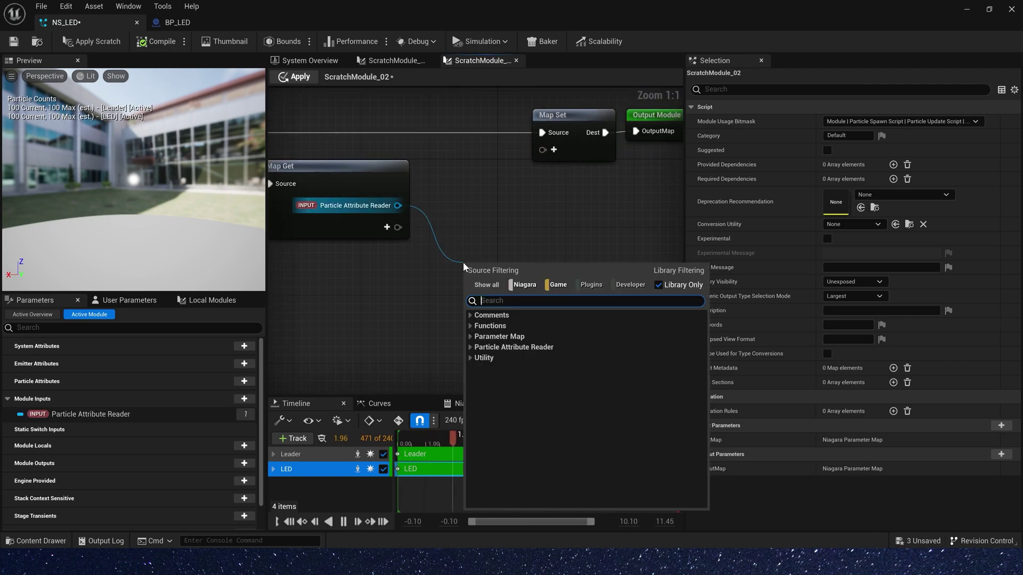
pyautogui.write('ge')
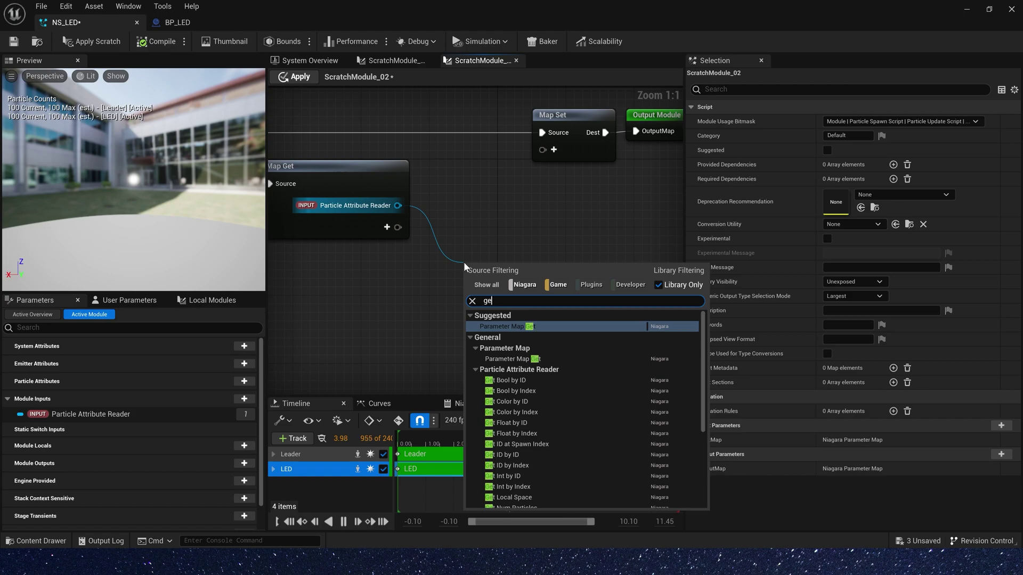
pyautogui.write('tve')
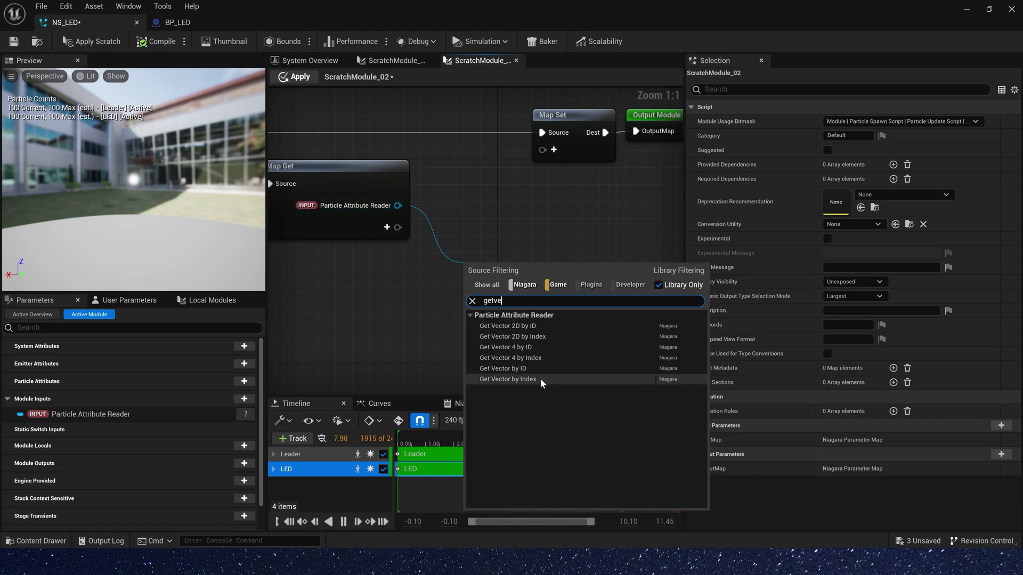
pyautogui.click(524, 380)
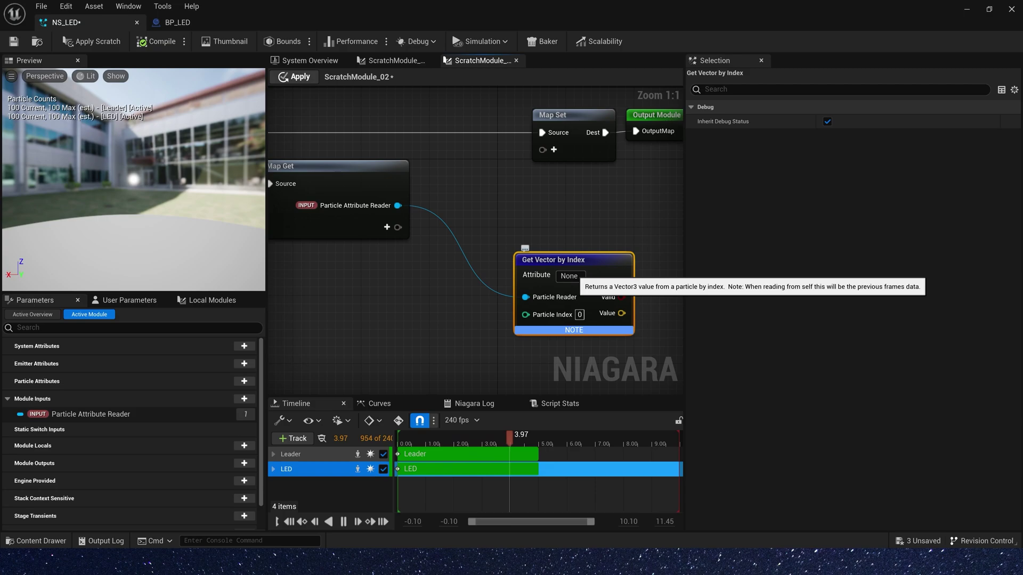
pyautogui.moveTo(582, 283); pyautogui.dragTo(539, 283)
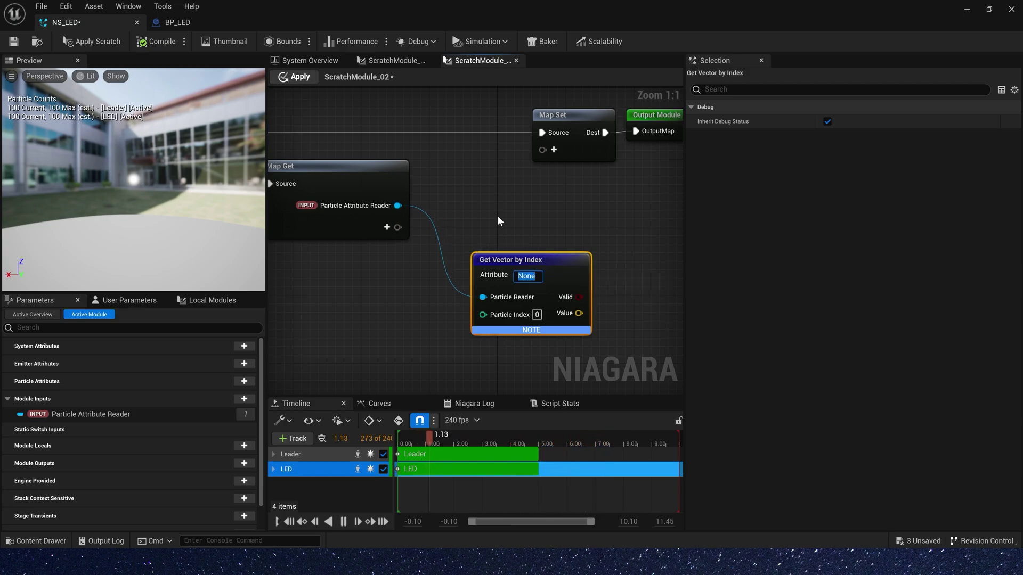
pyautogui.write('Position')
pyautogui.press('Return')
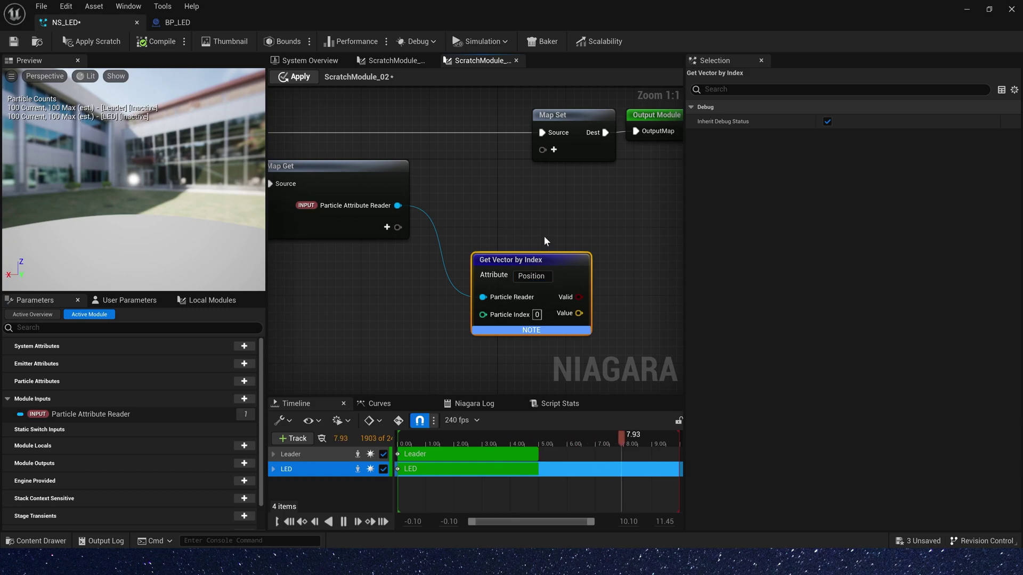
# Add a particle Position output to Map Get and move it above the reader pin
pyautogui.click(387, 227)
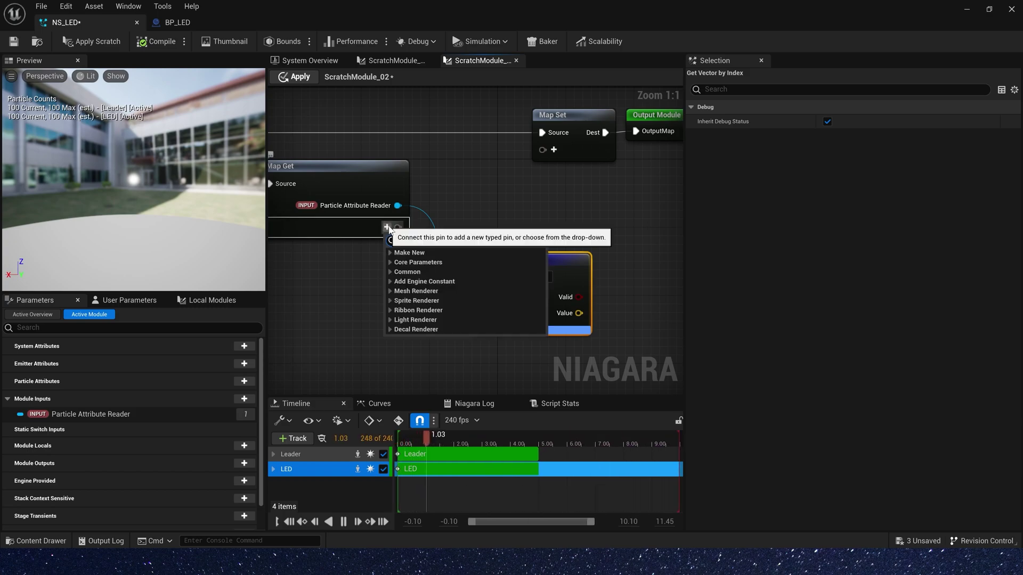
pyautogui.click(410, 253)
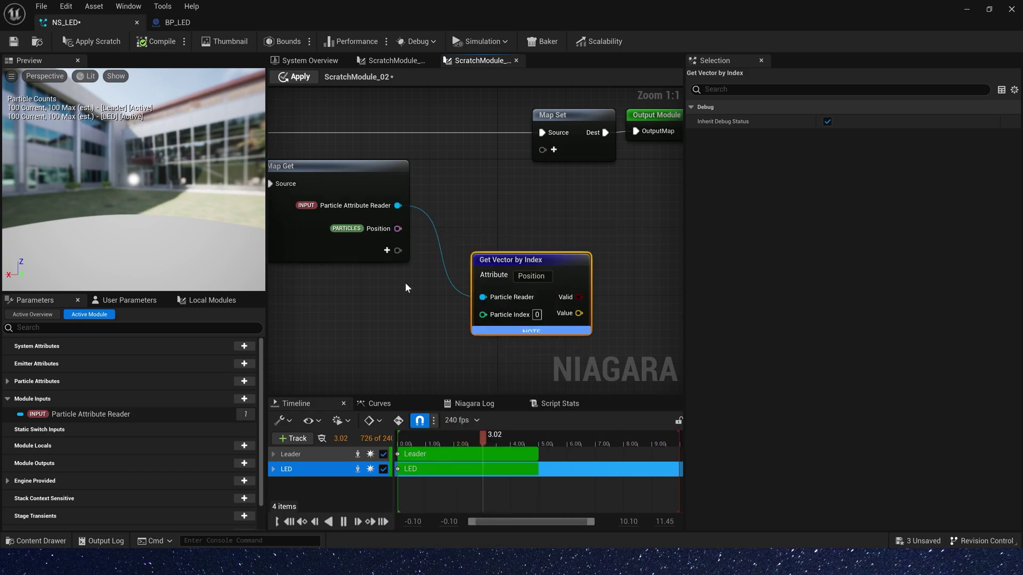
pyautogui.rightClick(376, 230)
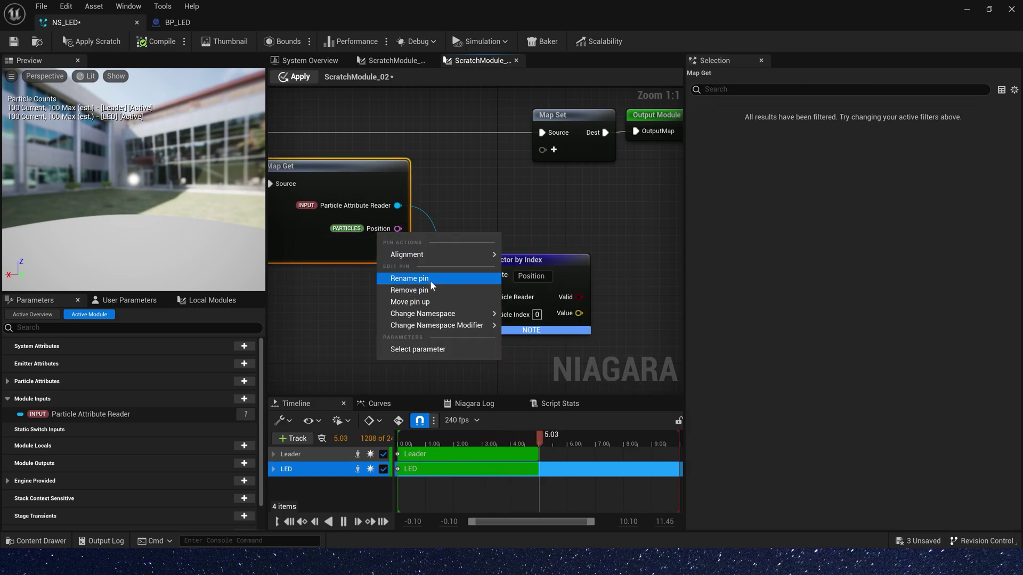
pyautogui.click(420, 301)
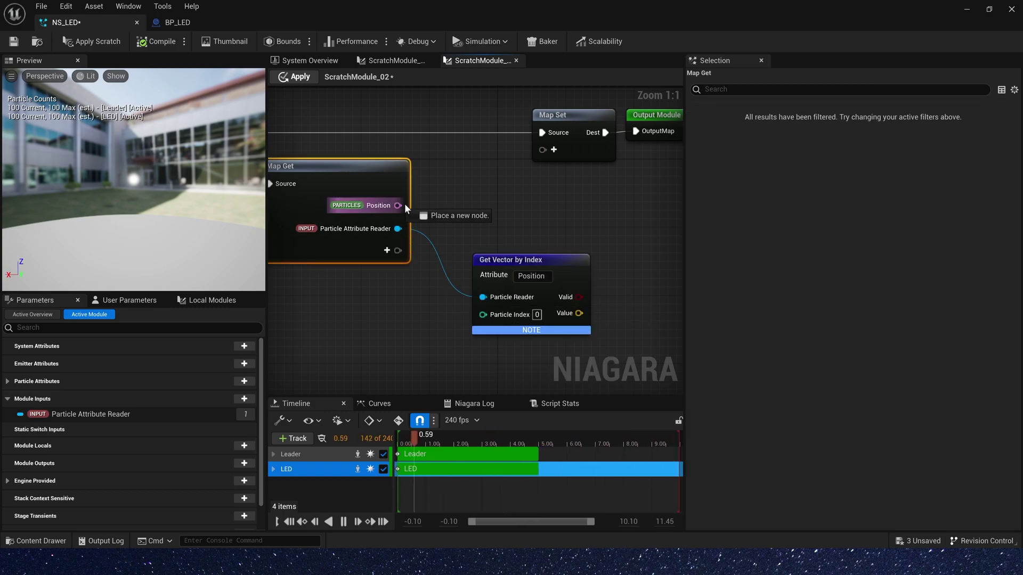
# Add a Subtract node fed by the Position output and place it up and to the right
pyautogui.moveTo(405, 204); pyautogui.dragTo(599, 197)
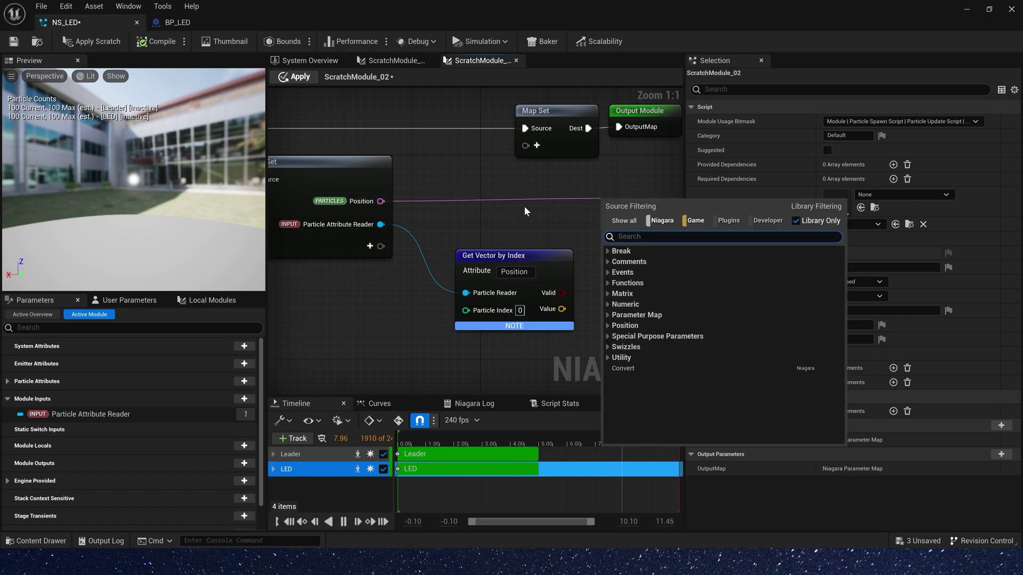
pyautogui.write('subtract')
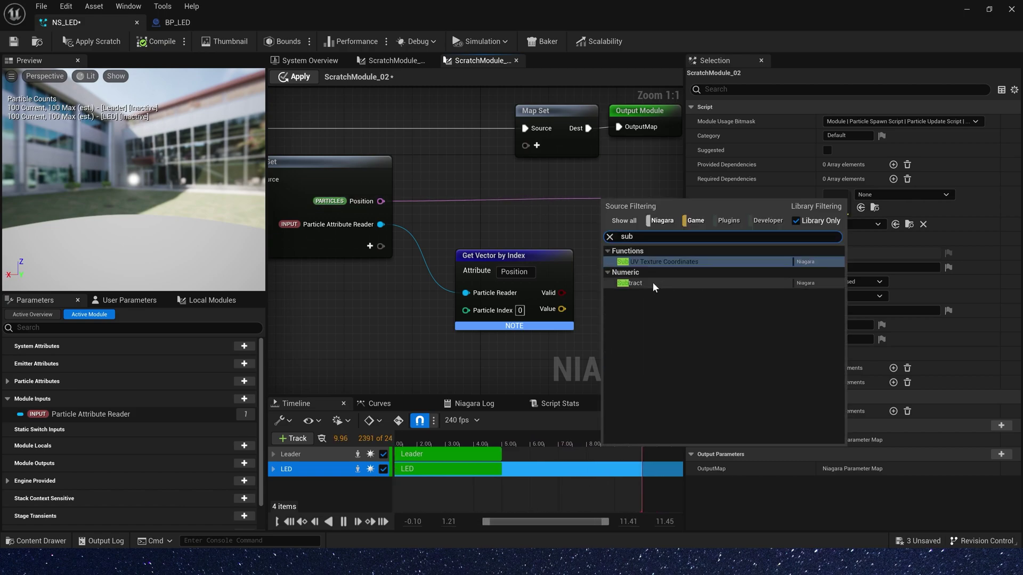
pyautogui.click(652, 283)
pyautogui.moveTo(621, 210); pyautogui.dragTo(638, 193)
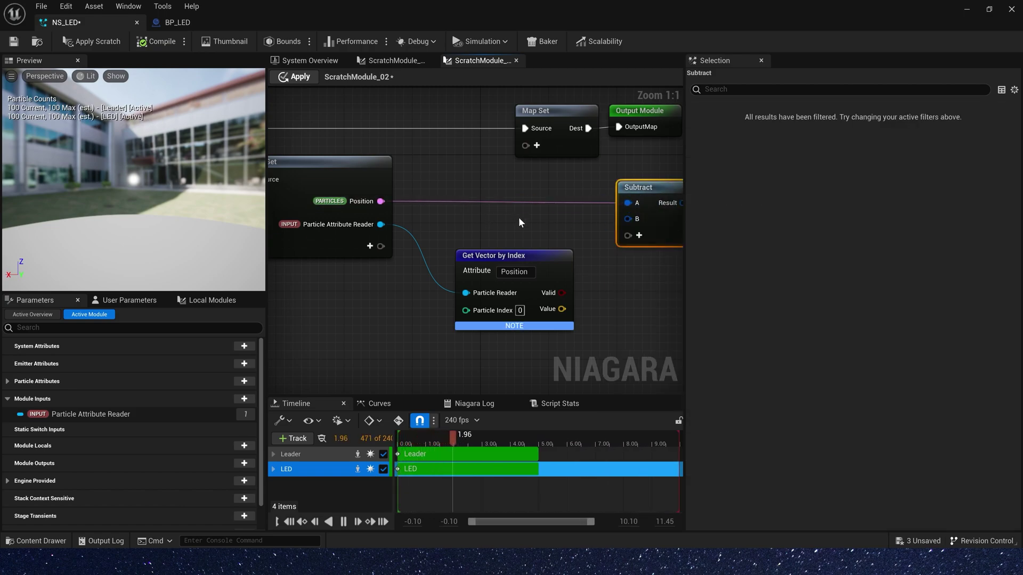
# Wire the indexed position into Subtract's B and add a Direction and Length Safe node after Subtract
pyautogui.moveTo(539, 216); pyautogui.dragTo(498, 238, button='right')
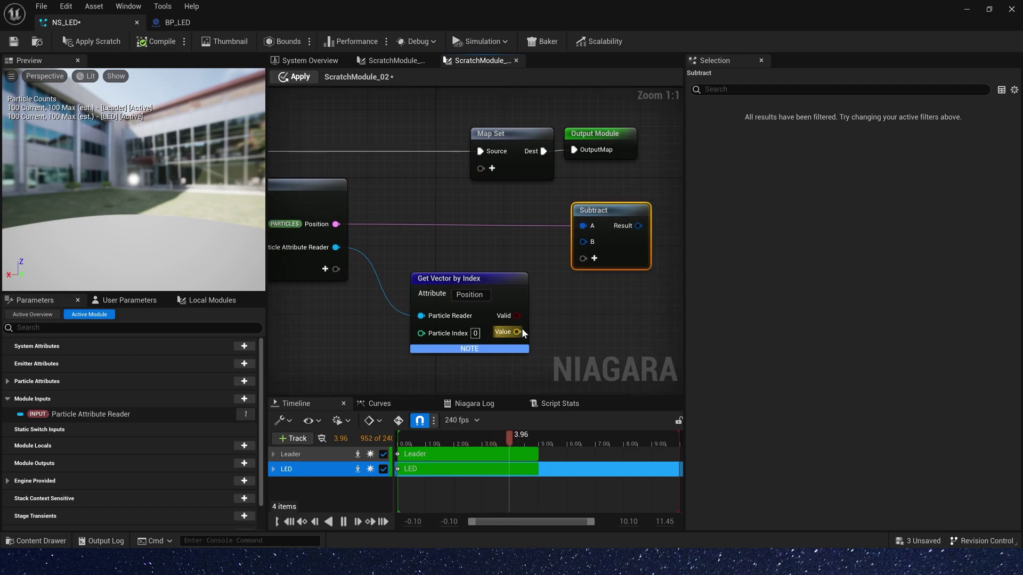
pyautogui.moveTo(516, 332); pyautogui.dragTo(583, 241)
pyautogui.moveTo(677, 256); pyautogui.dragTo(514, 267, button='right')
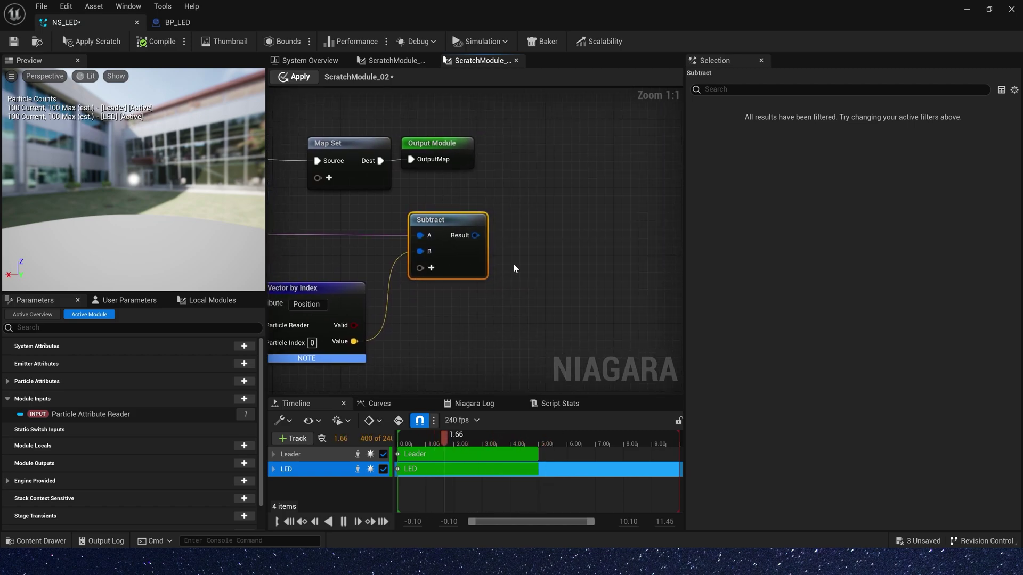
pyautogui.moveTo(472, 236); pyautogui.dragTo(601, 235)
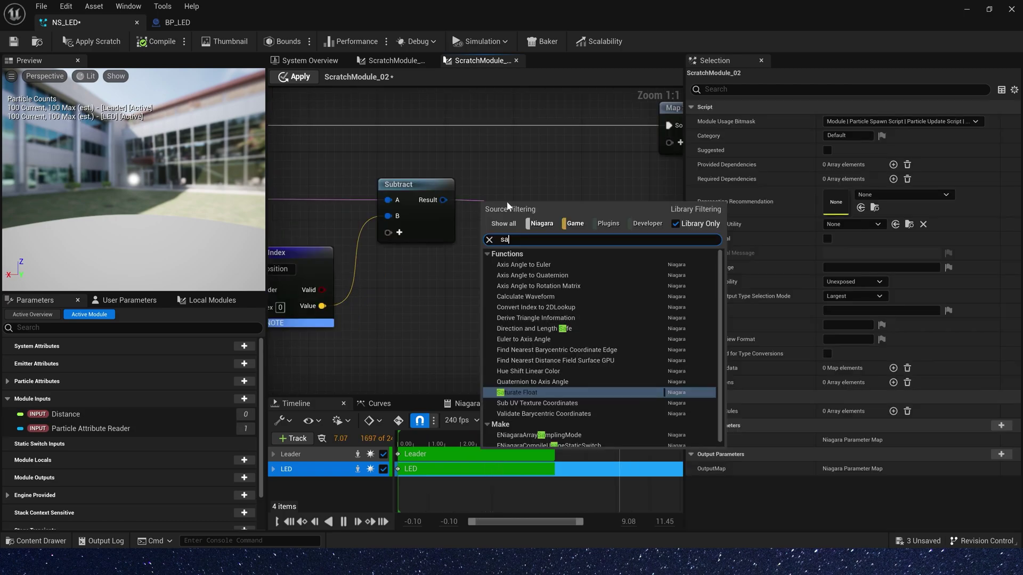
pyautogui.write('safe')
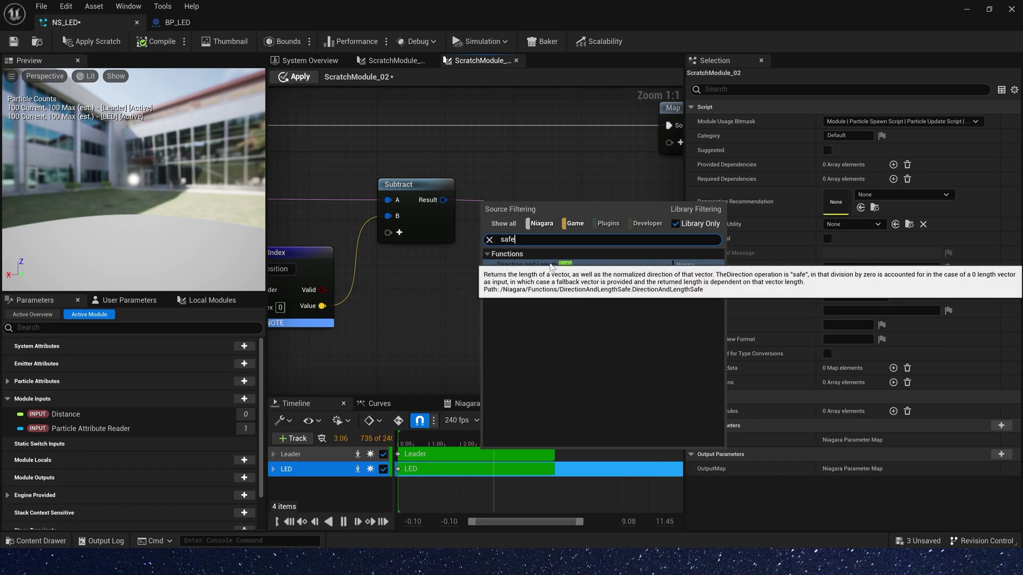
pyautogui.click(520, 264)
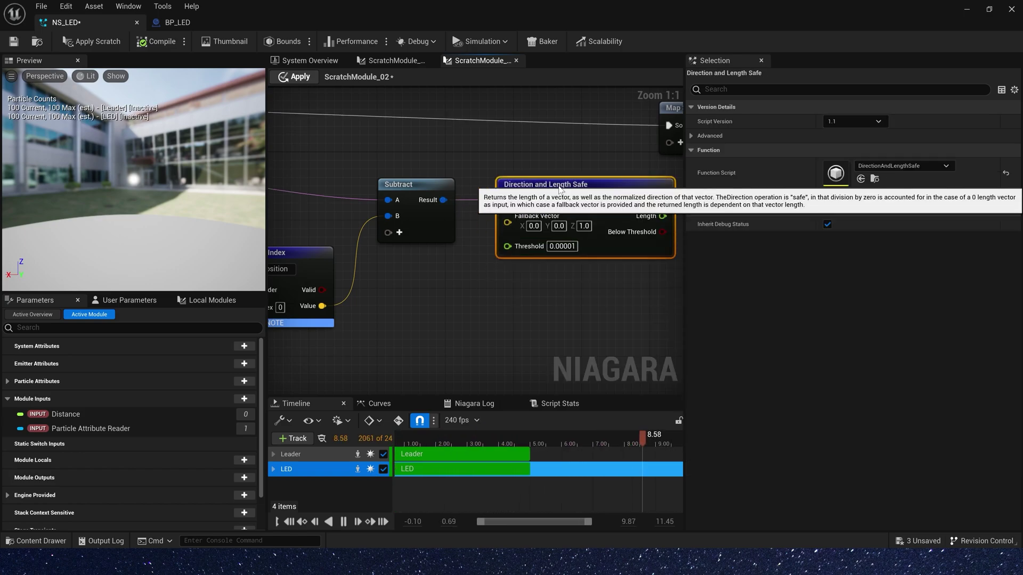
# Add a float input pin named Distance to Map Get
pyautogui.scroll(-2, 506, 235)
pyautogui.moveTo(454, 289); pyautogui.dragTo(599, 281, button='right')
pyautogui.scroll(2, 373, 256)
pyautogui.click(365, 233)
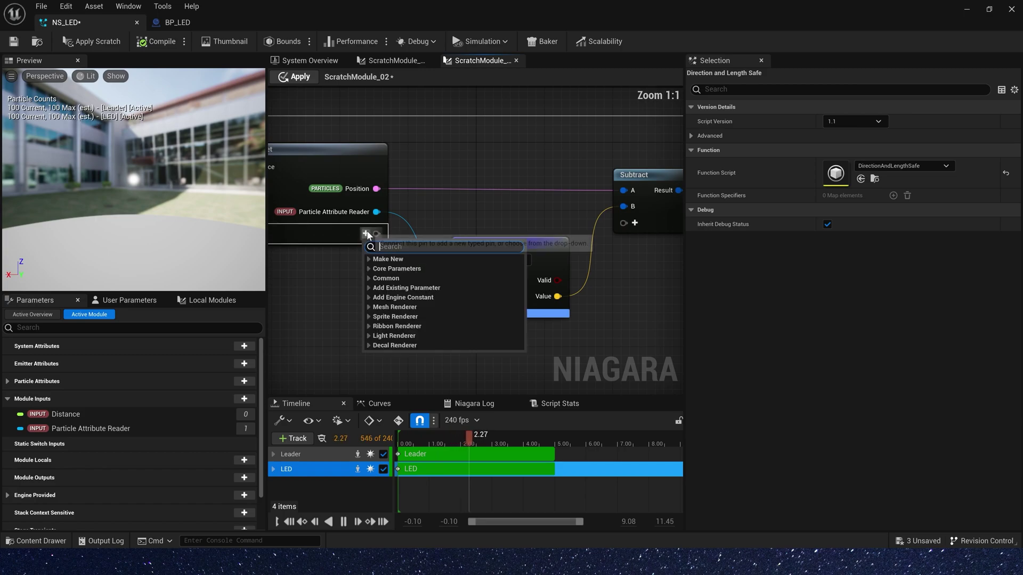
pyautogui.write('float')
pyautogui.press('Return')
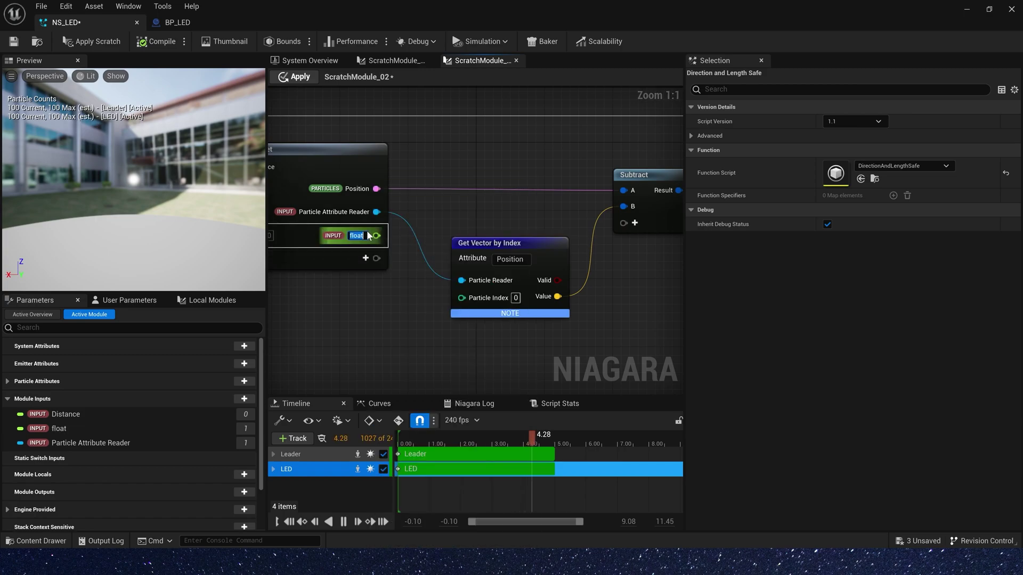
pyautogui.write('Dis')
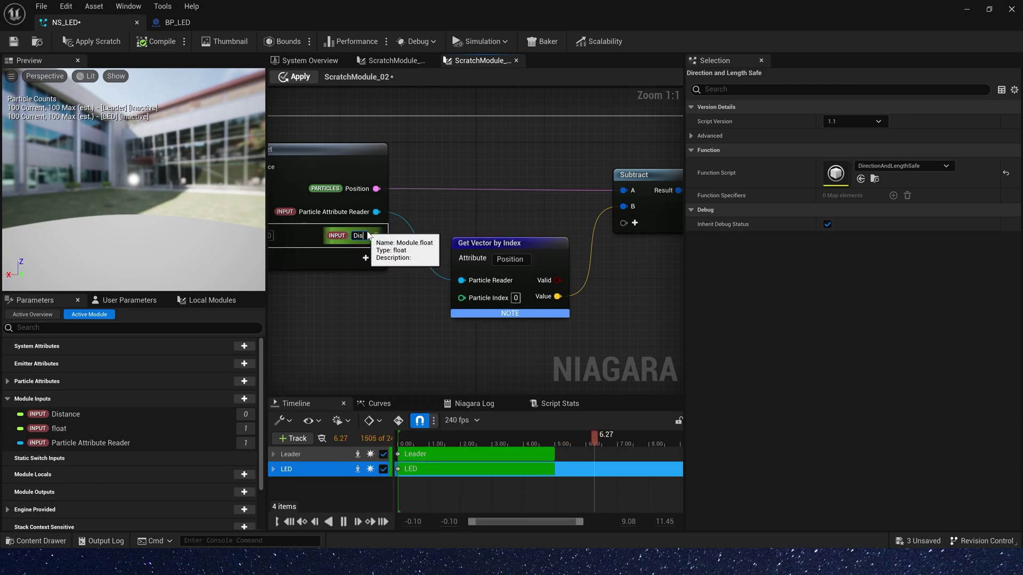
pyautogui.write('tance')
pyautogui.press('Return')
pyautogui.scroll(-2, 445, 230)
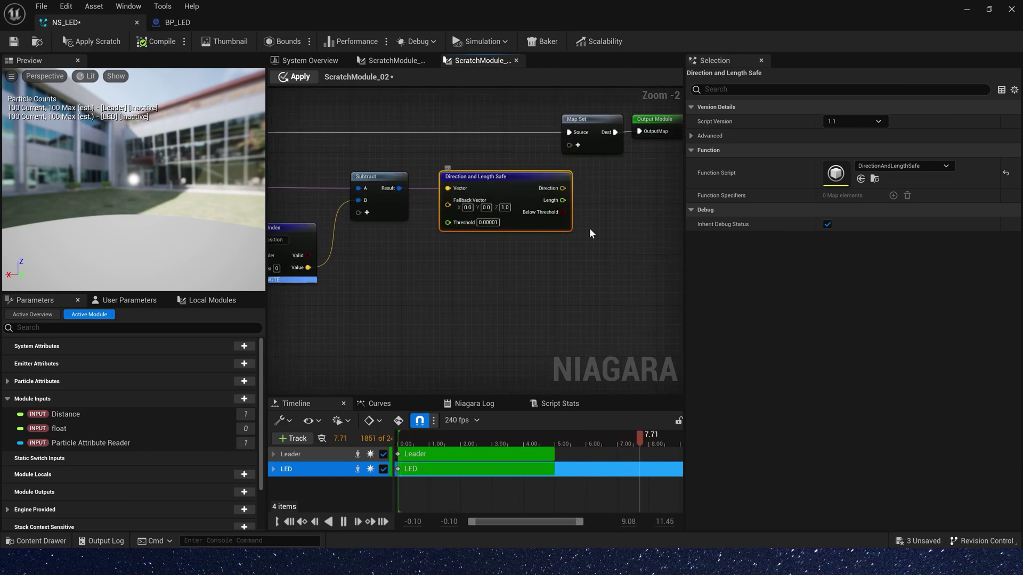
# Compare Length against Distance with a Less Than Or Equal node, Distance wired to B
pyautogui.moveTo(562, 200); pyautogui.dragTo(625, 271)
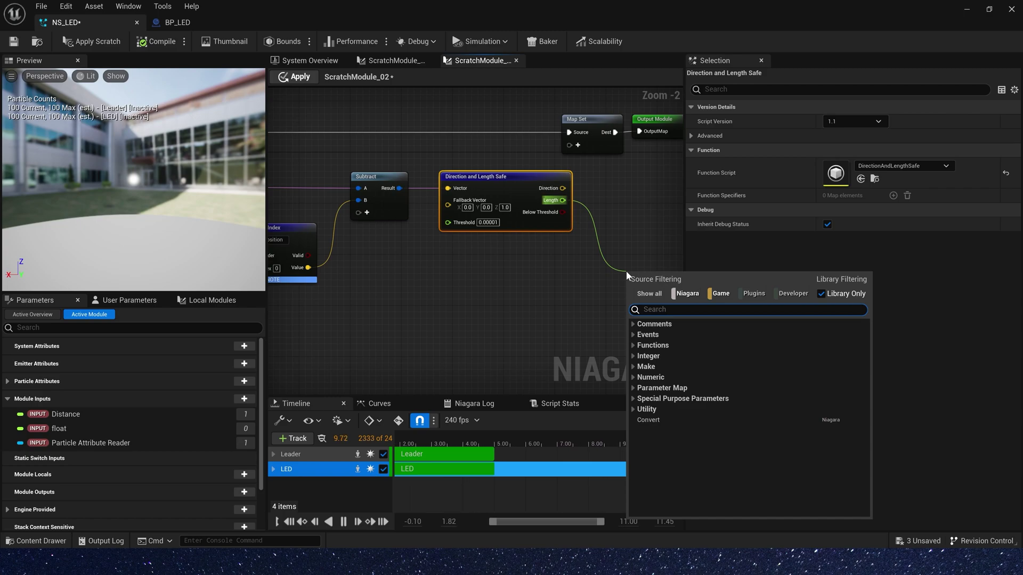
pyautogui.write('<')
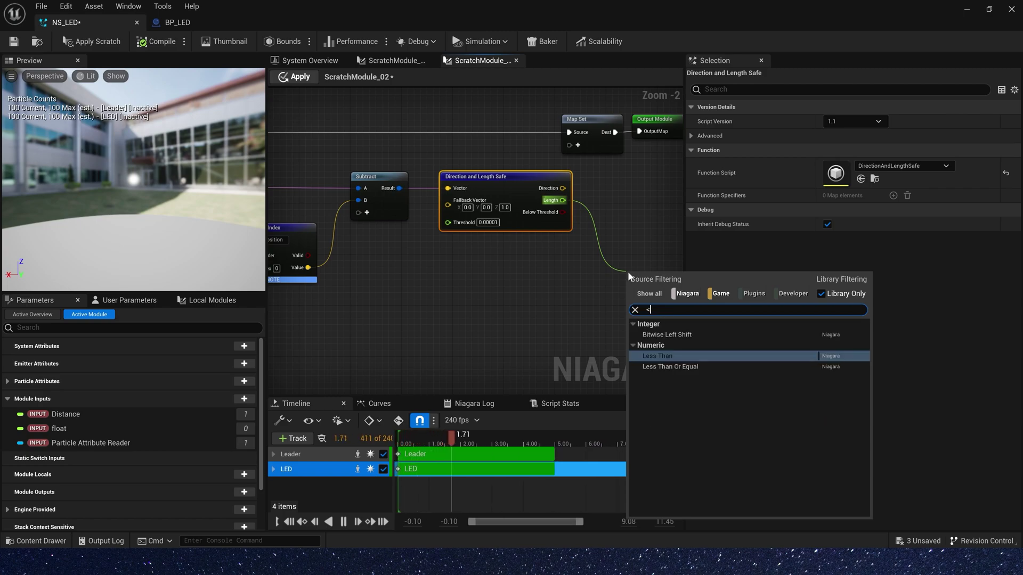
pyautogui.click(684, 366)
pyautogui.moveTo(408, 277); pyautogui.dragTo(604, 266, button='right')
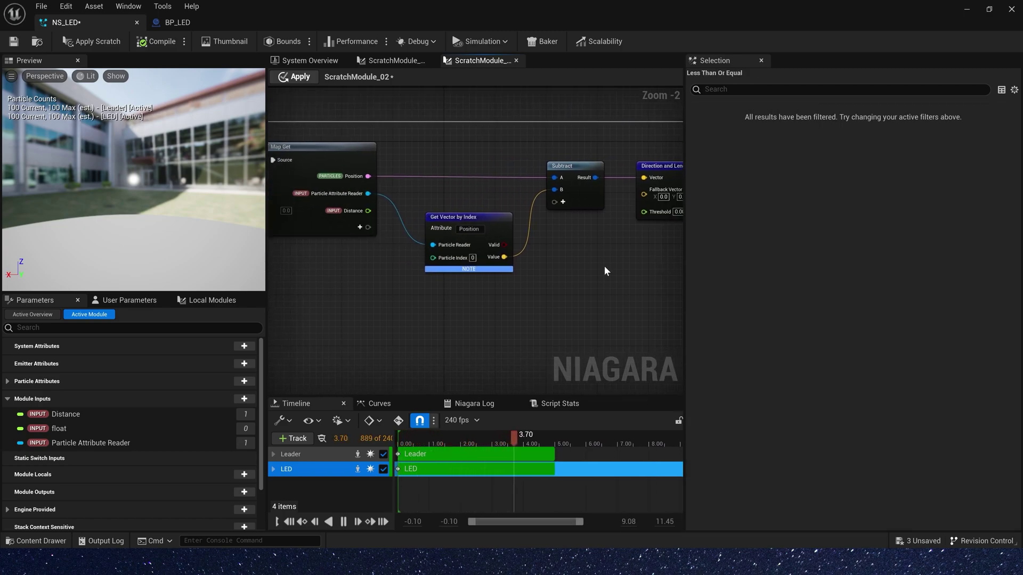
pyautogui.moveTo(367, 211); pyautogui.dragTo(636, 257)
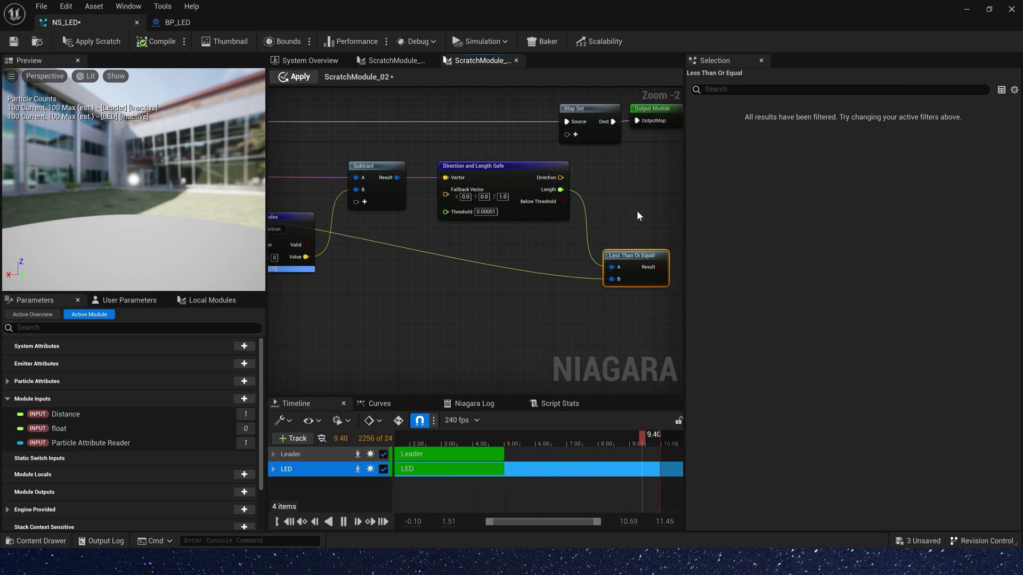
# Add a Select node driven by the comparison result
pyautogui.moveTo(637, 210); pyautogui.dragTo(463, 223, button='right')
pyautogui.moveTo(487, 281); pyautogui.dragTo(562, 264)
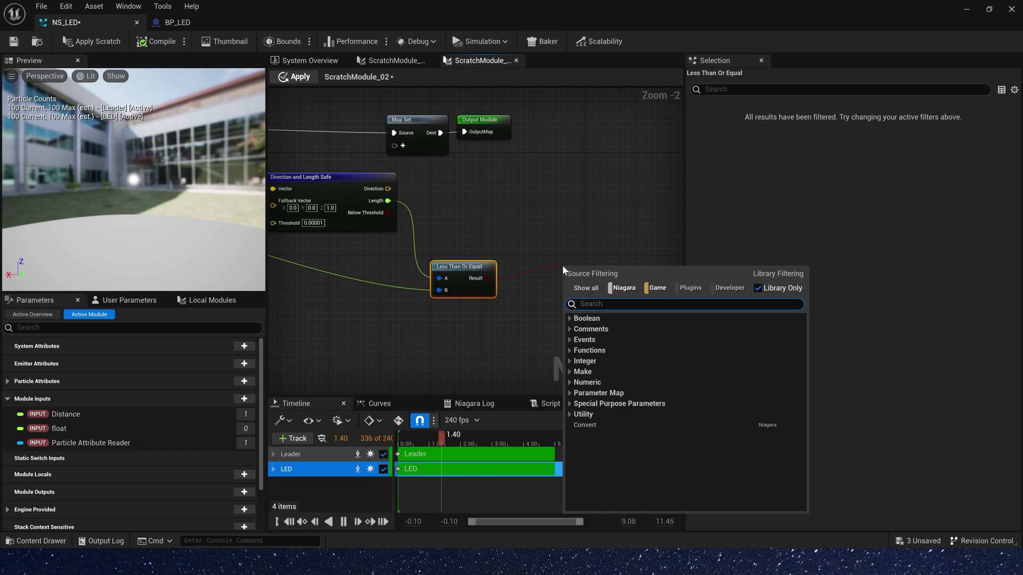
pyautogui.write('if')
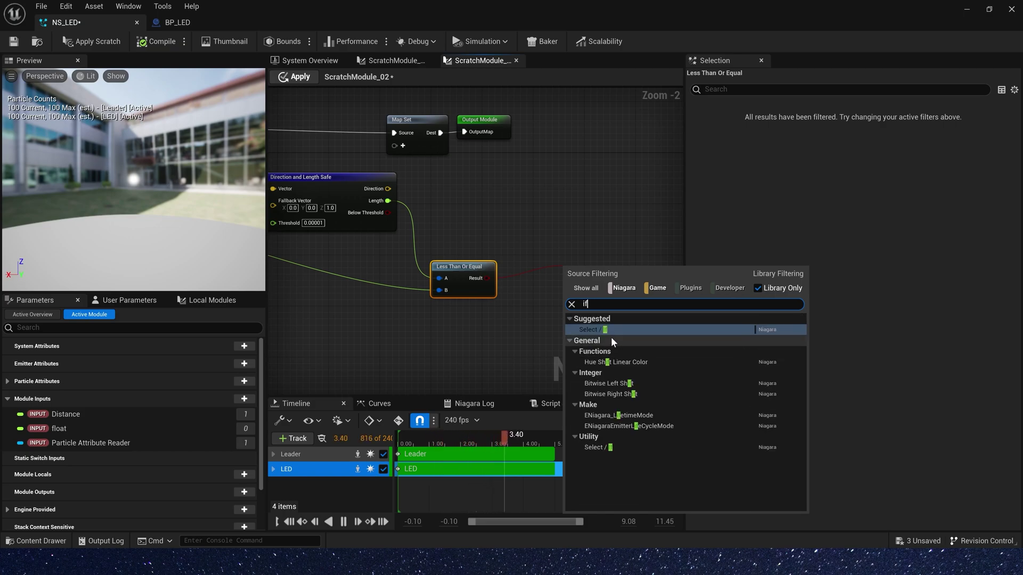
pyautogui.click(609, 330)
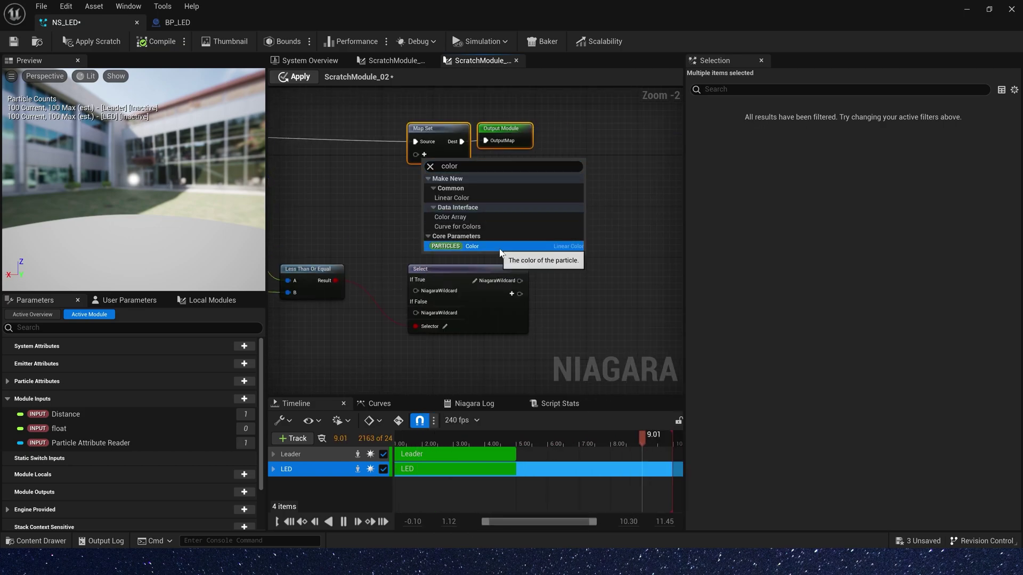
# Place the Select node and nudge the Output Module node up and right
pyautogui.click(514, 247)
pyautogui.click(567, 136)
pyautogui.moveTo(566, 134); pyautogui.dragTo(585, 127)
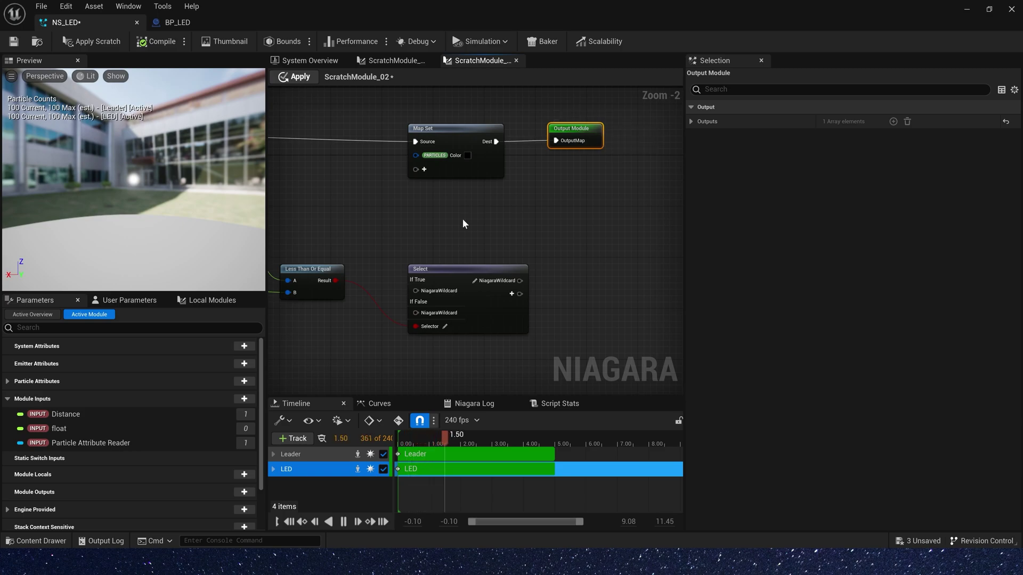
# Add a Get Color by Index node wired to the Particle Attribute Reader
pyautogui.moveTo(345, 226); pyautogui.dragTo(616, 212, button='right')
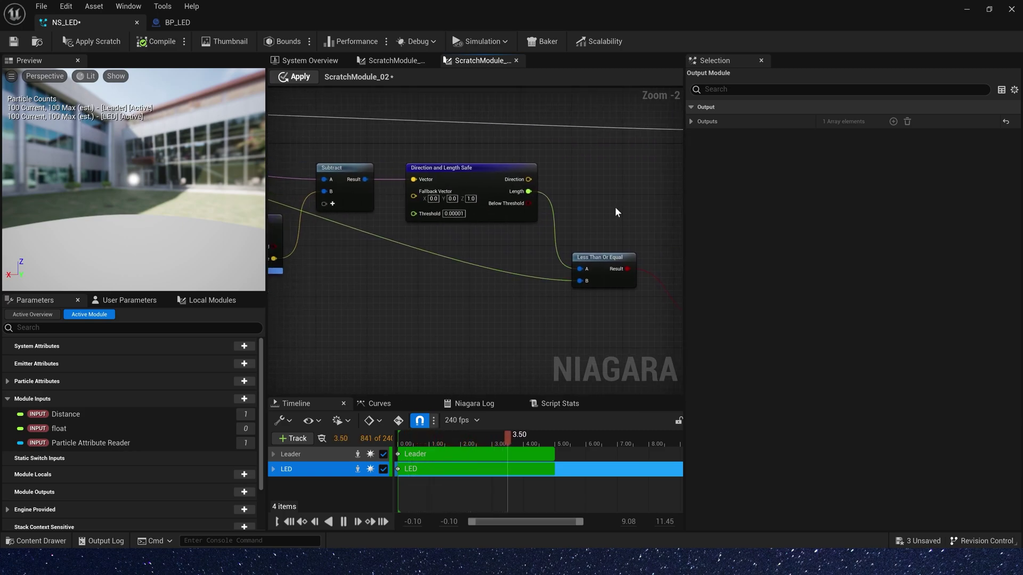
pyautogui.moveTo(551, 212); pyautogui.dragTo(366, 244, button='right')
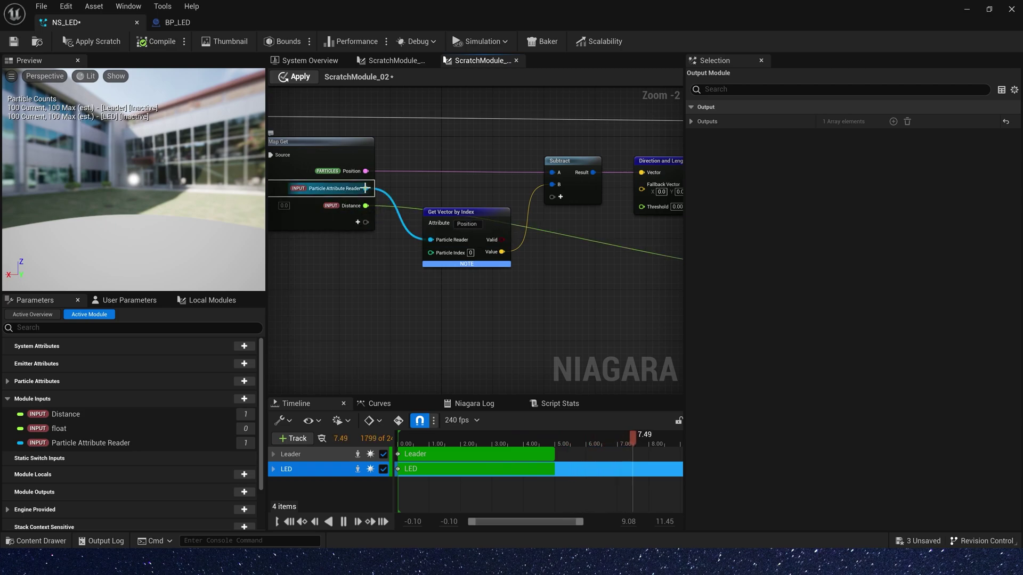
pyautogui.moveTo(365, 188); pyautogui.dragTo(423, 305)
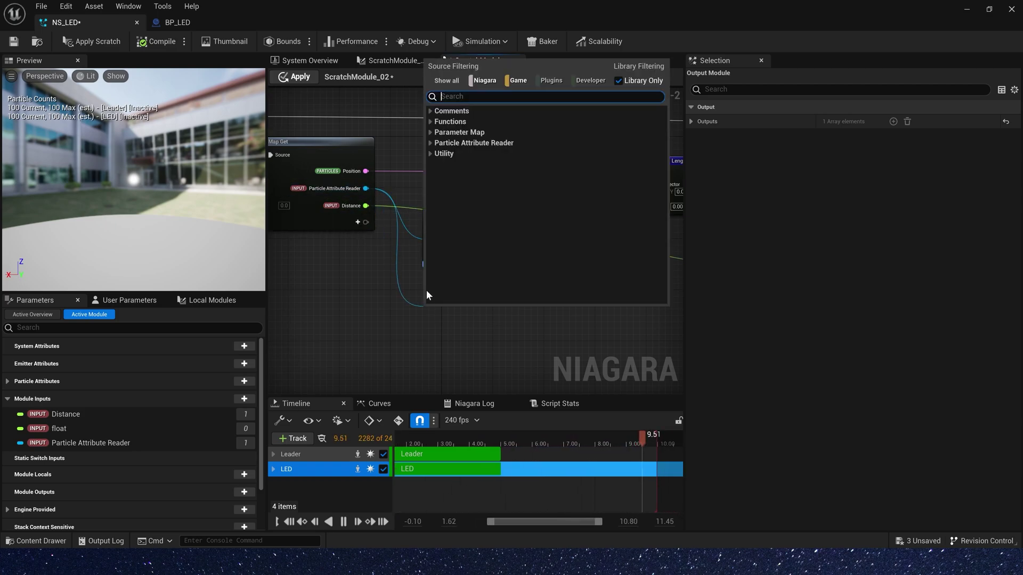
pyautogui.write('color')
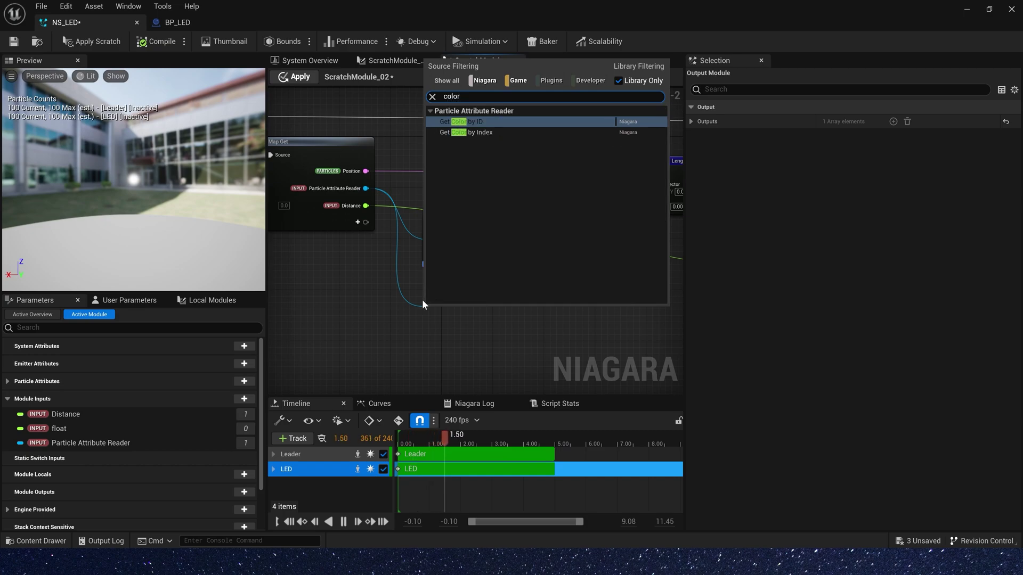
pyautogui.click(499, 132)
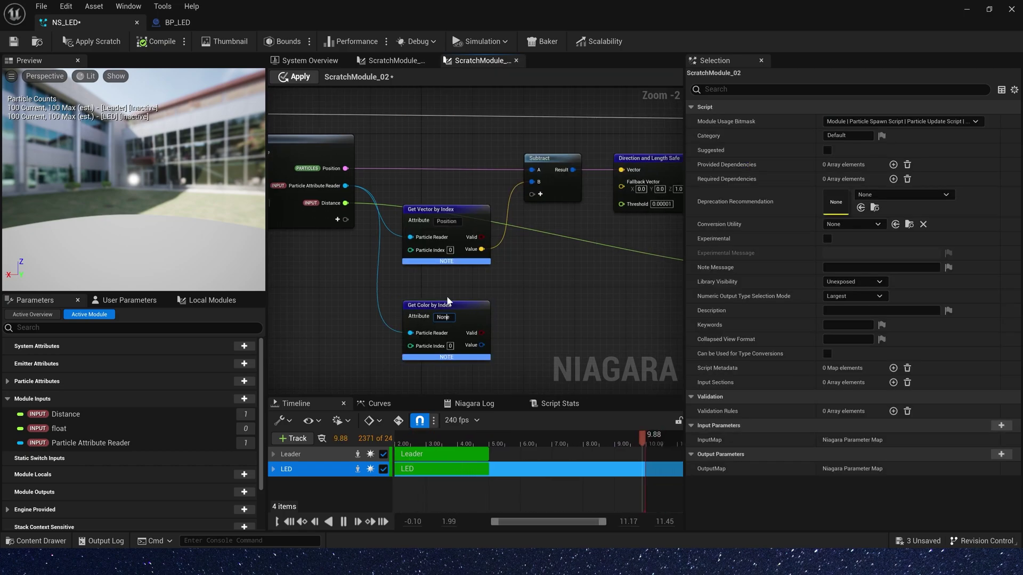
pyautogui.click(429, 316)
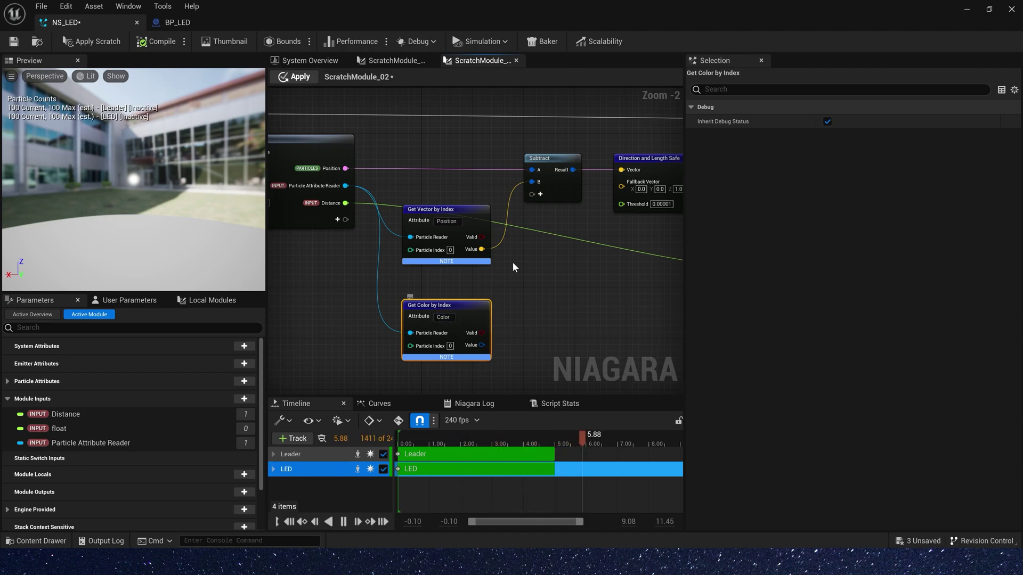
# Add a particle Color output on Map Get and route it toward Select's If False input
pyautogui.scroll(-1, 511, 269)
pyautogui.moveTo(511, 270); pyautogui.dragTo(456, 279, button='right')
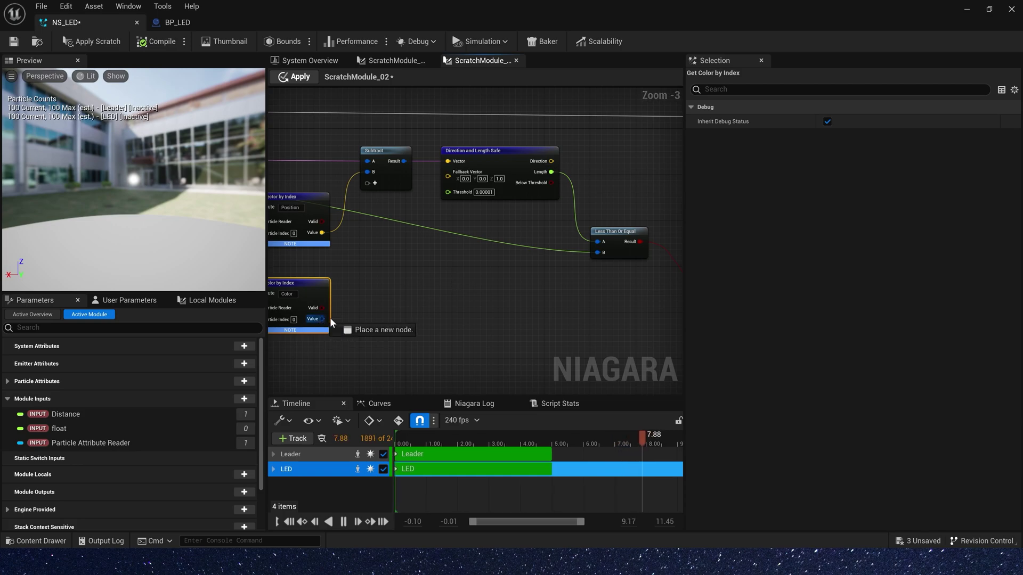
pyautogui.moveTo(342, 325); pyautogui.dragTo(534, 292, button='right')
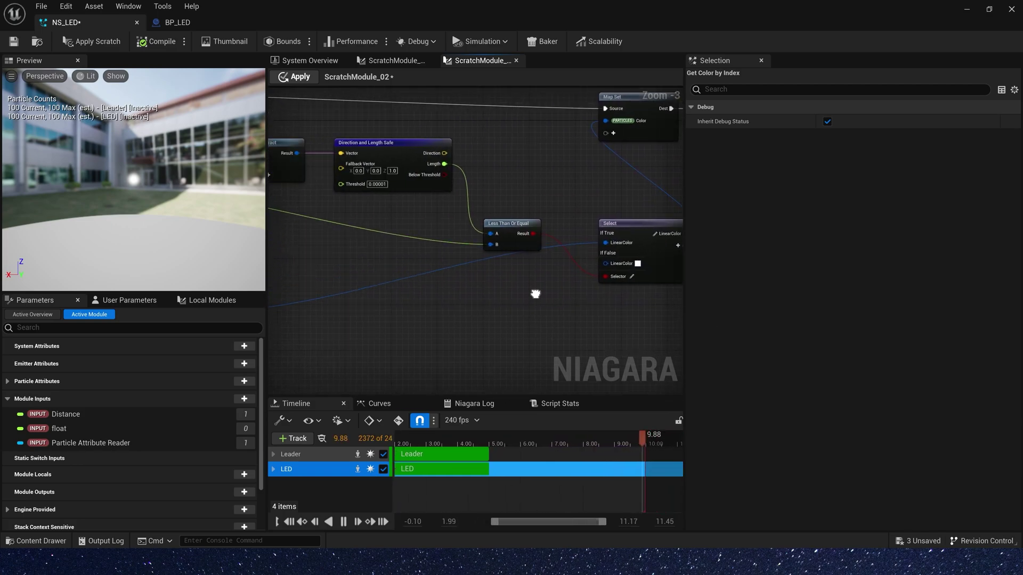
pyautogui.moveTo(320, 288); pyautogui.dragTo(405, 290, button='right')
pyautogui.moveTo(277, 201); pyautogui.dragTo(355, 200, button='right')
pyautogui.click(352, 198)
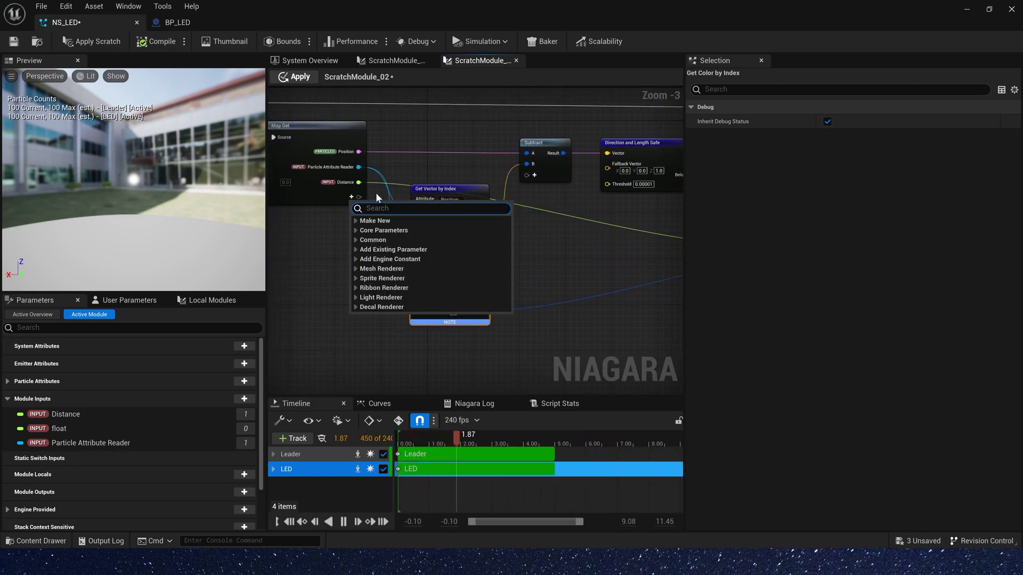
pyautogui.write('color')
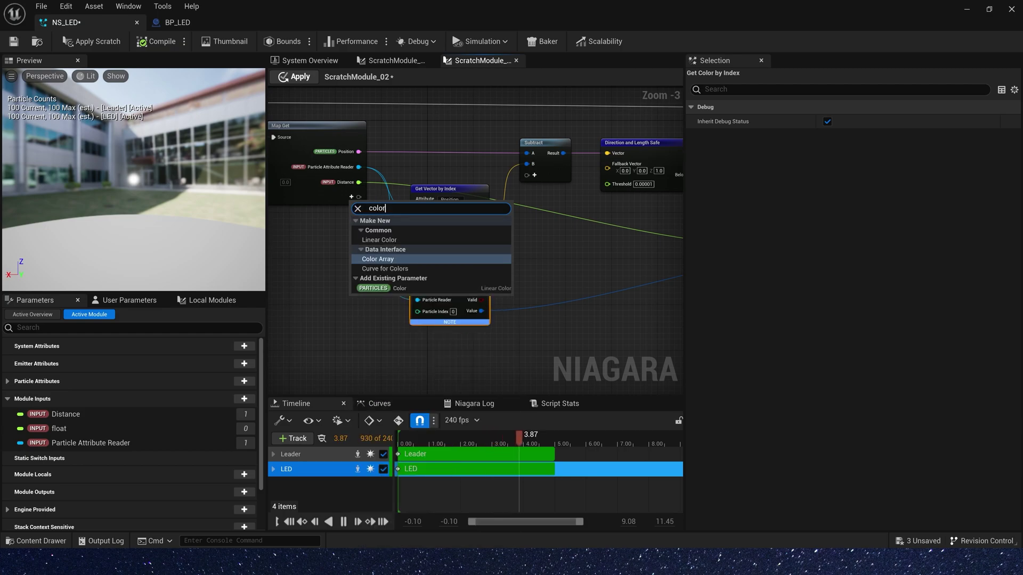
pyautogui.click(375, 288)
pyautogui.moveTo(359, 197); pyautogui.dragTo(420, 264)
# Apply the scratch module changes and copy the Leader emitter's name in System Overview
pyautogui.click(296, 77)
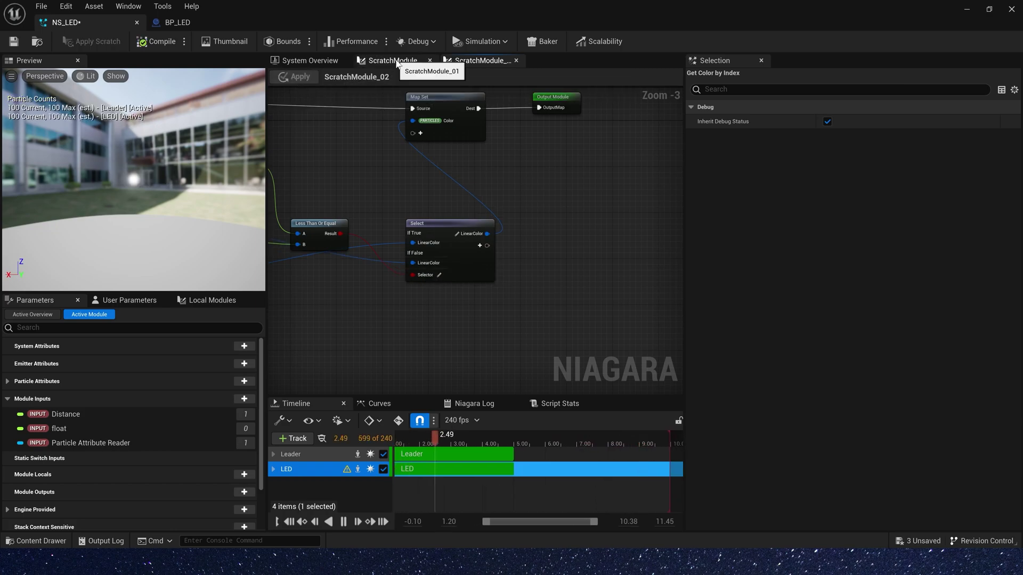
pyautogui.click(309, 60)
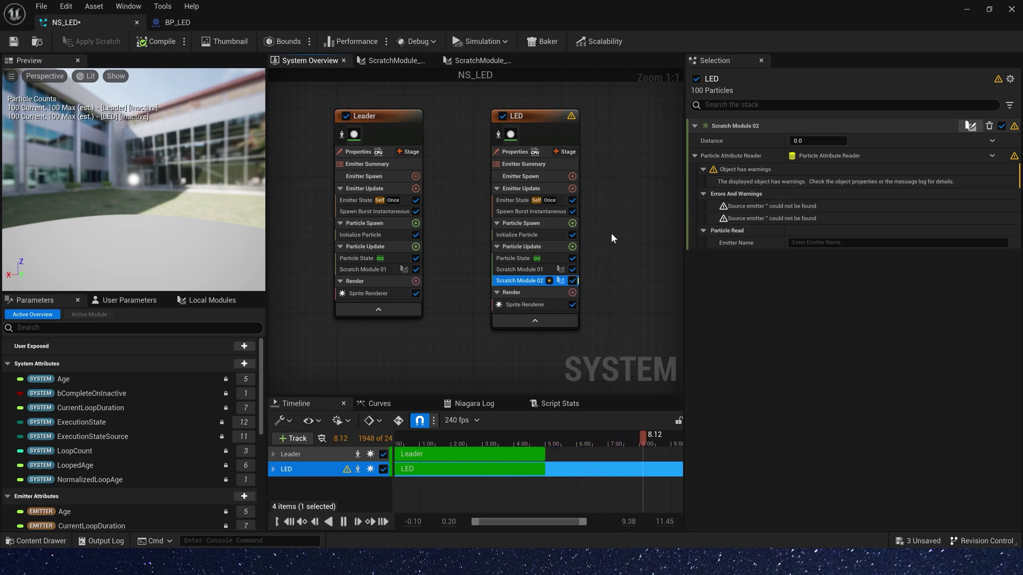
pyautogui.click(385, 120)
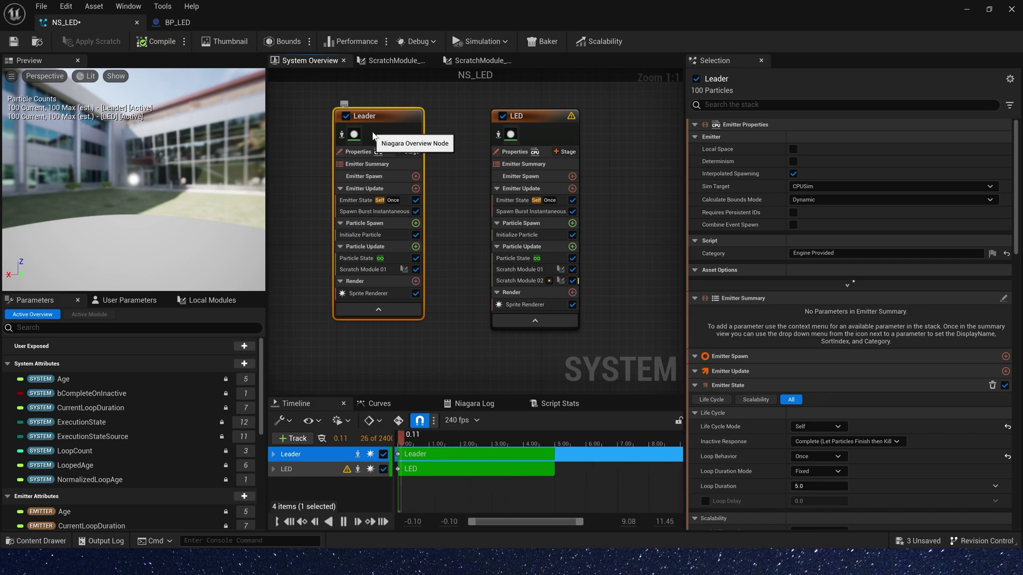
pyautogui.press('F2')
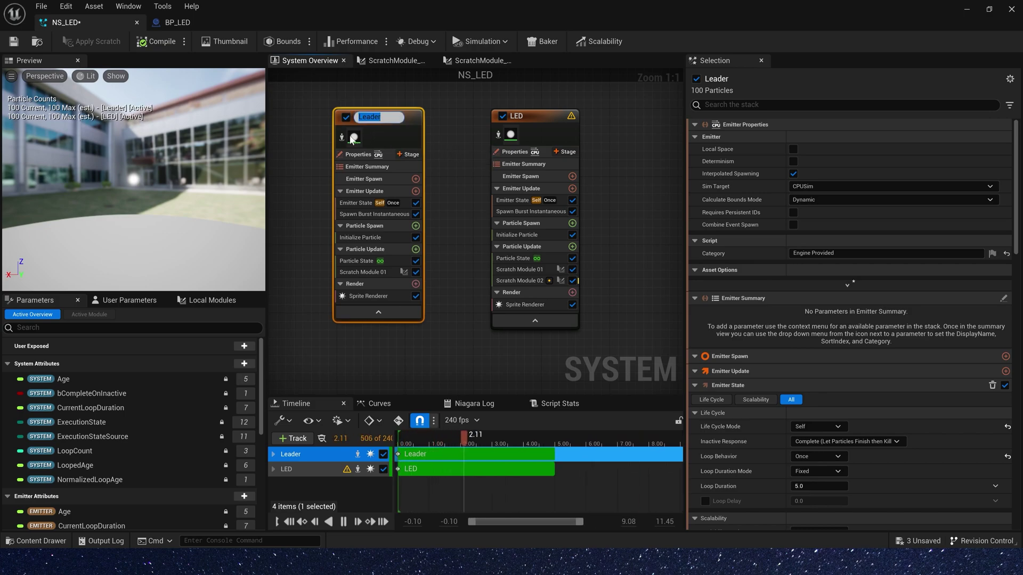
# Point LED's Scratch Module 02 at the Leader emitter and set its Distance to 1.0
pyautogui.click(533, 280)
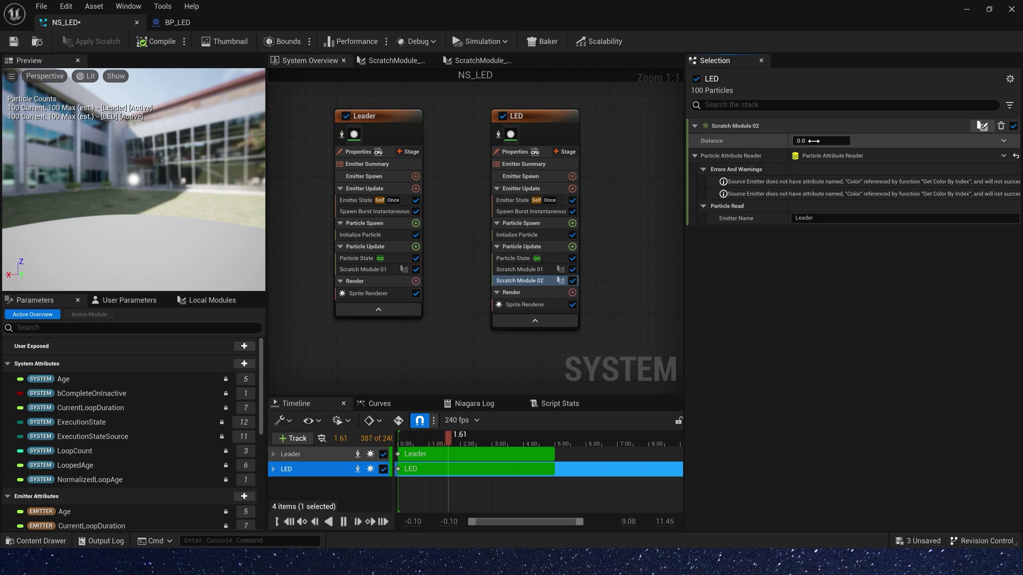
pyautogui.click(825, 140)
pyautogui.write('1')
pyautogui.press('Return')
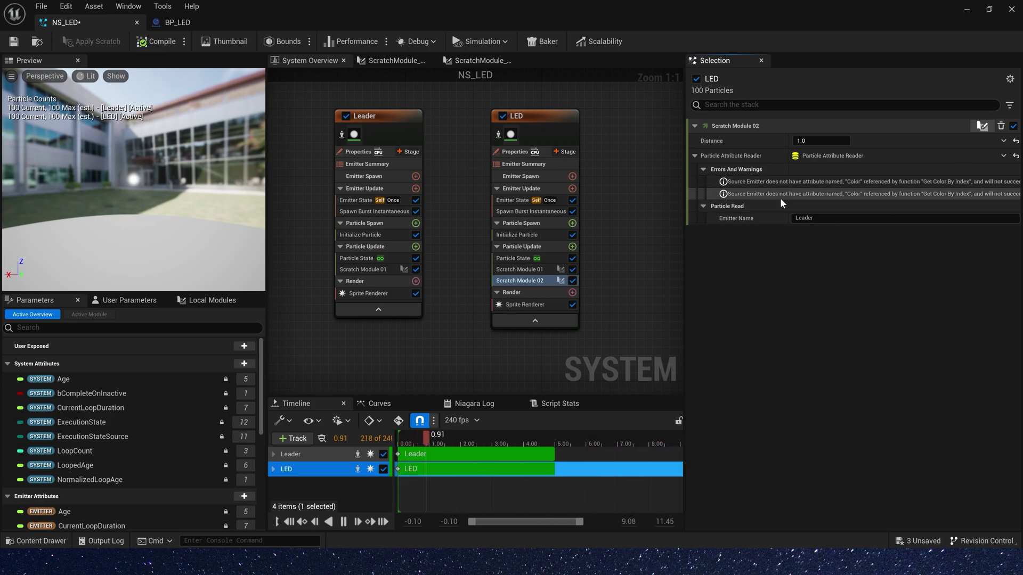
# Give Leader Random Hue/Saturation/Value color with hue shift from 0, and kill particles at lifetime end
pyautogui.press('Home')
pyautogui.click(447, 228)
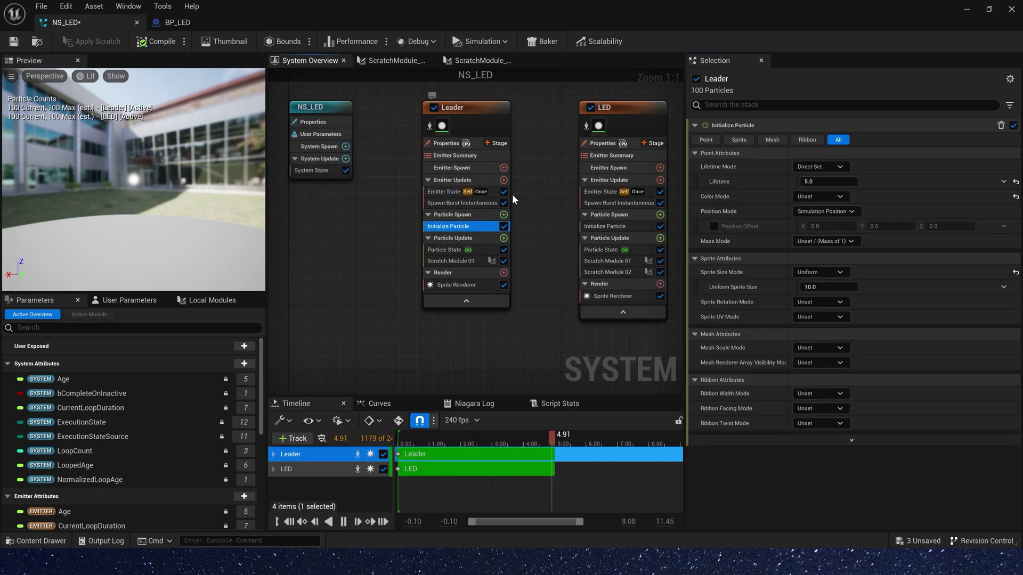
pyautogui.click(810, 196)
pyautogui.click(825, 222)
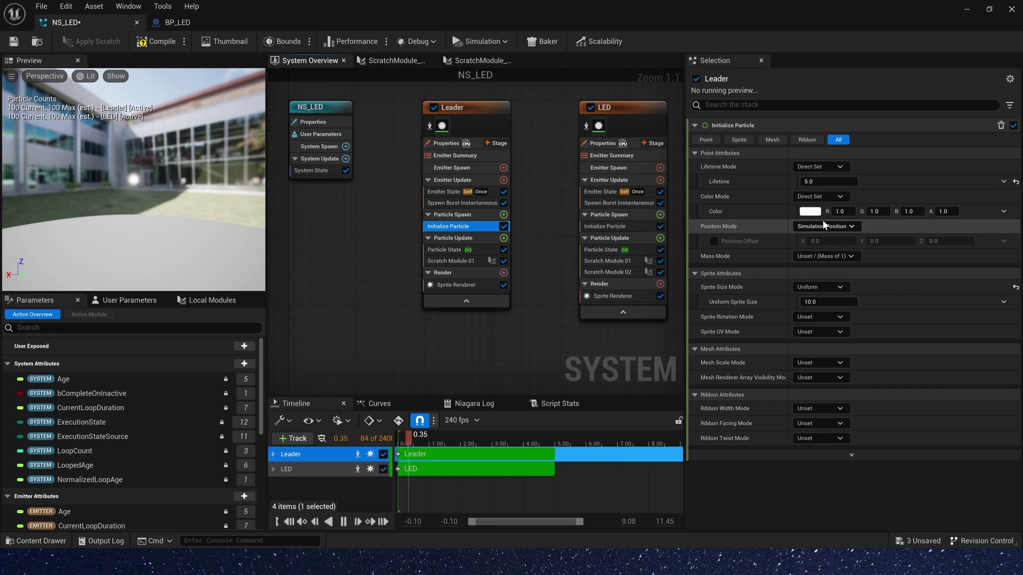
pyautogui.click(820, 197)
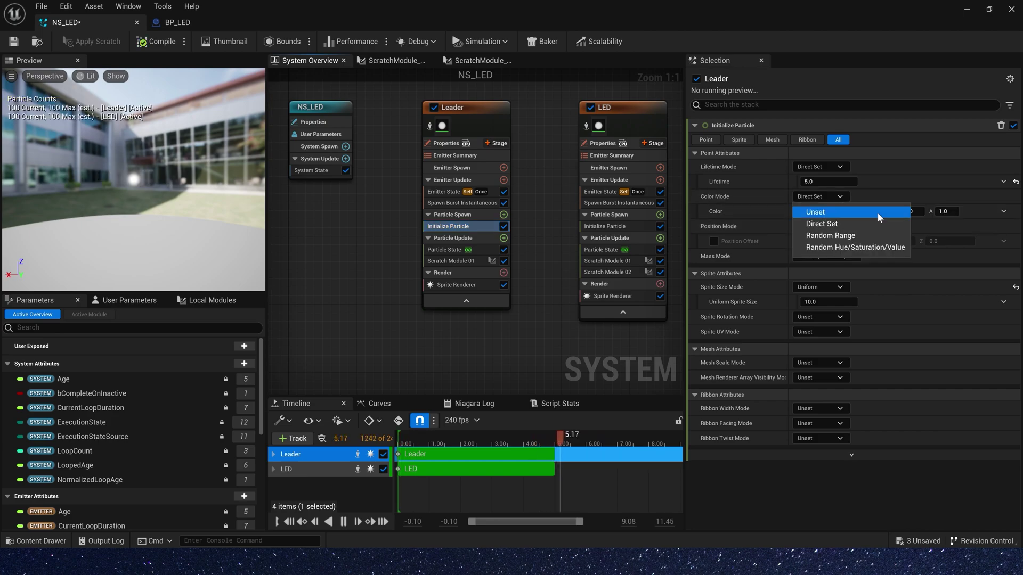
pyautogui.click(847, 247)
pyautogui.click(829, 225)
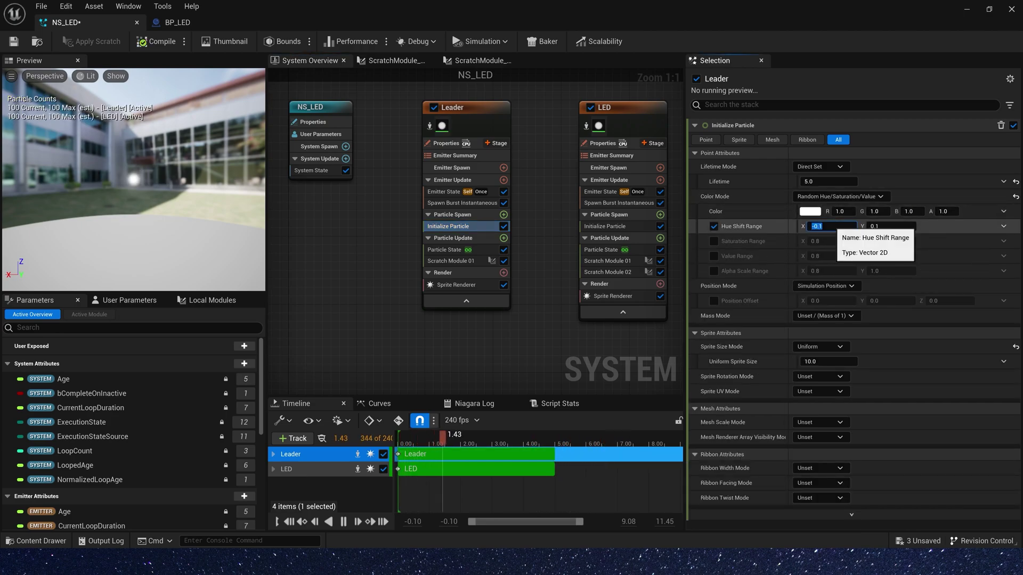
pyautogui.write('0')
pyautogui.press('Return')
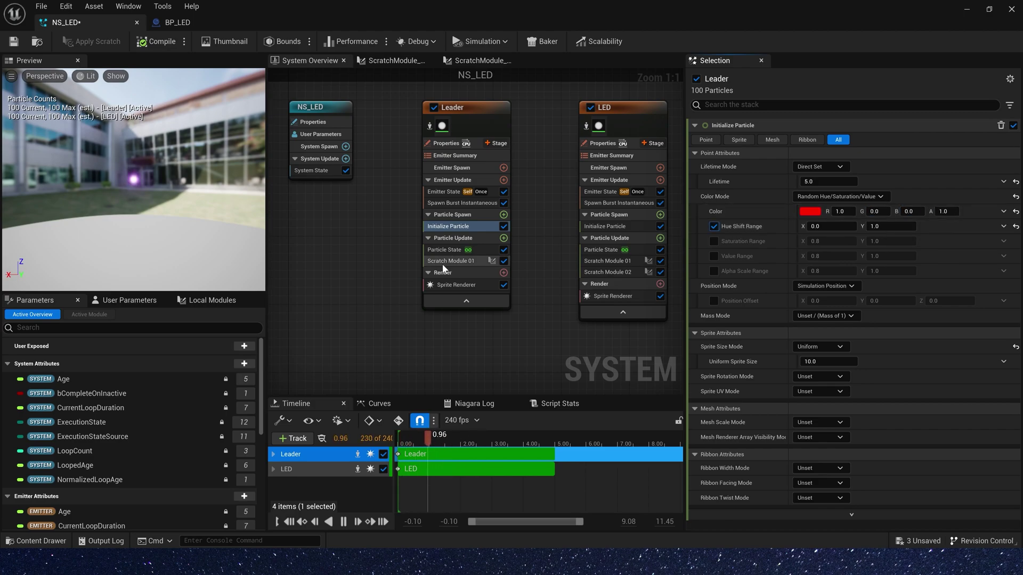
pyautogui.click(475, 248)
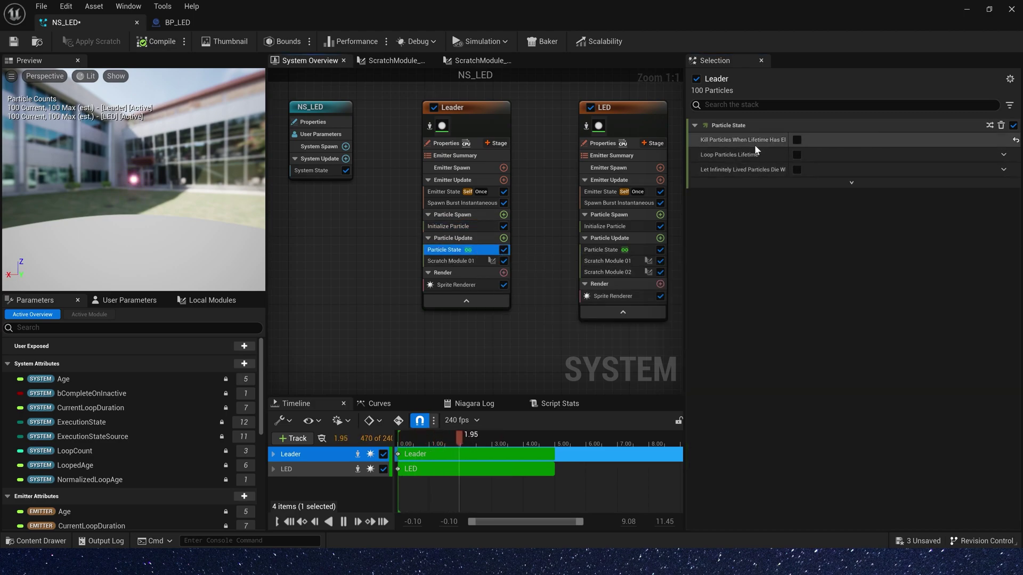
pyautogui.click(796, 140)
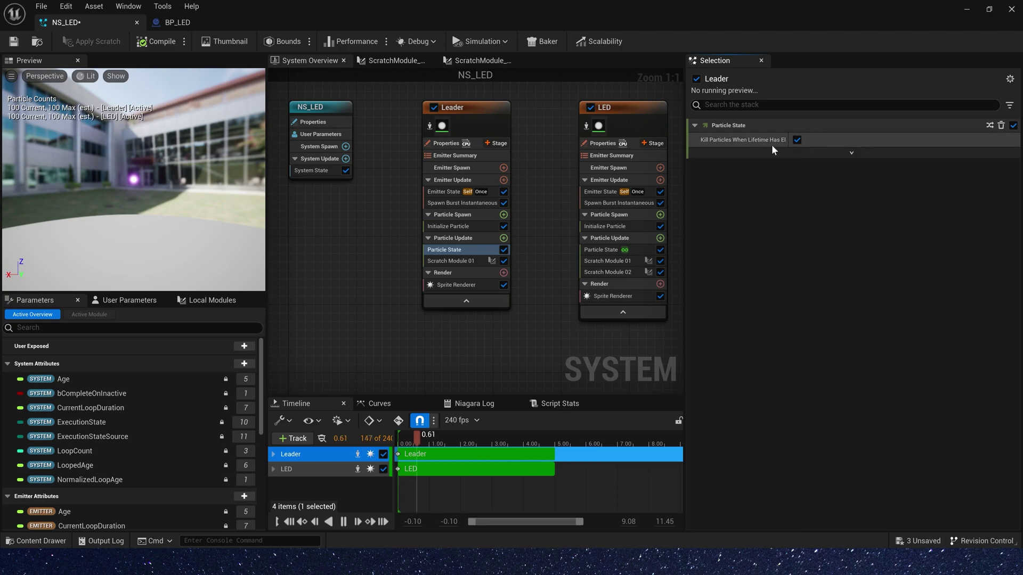
# Set the Leader's Emitter State Loop Behavior to Infinite
pyautogui.click(434, 194)
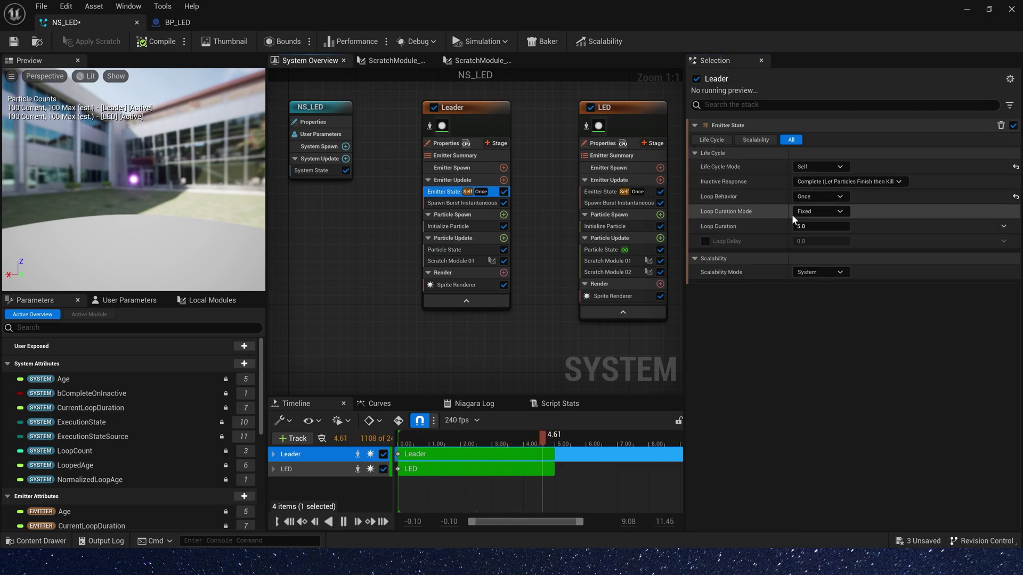
pyautogui.click(833, 197)
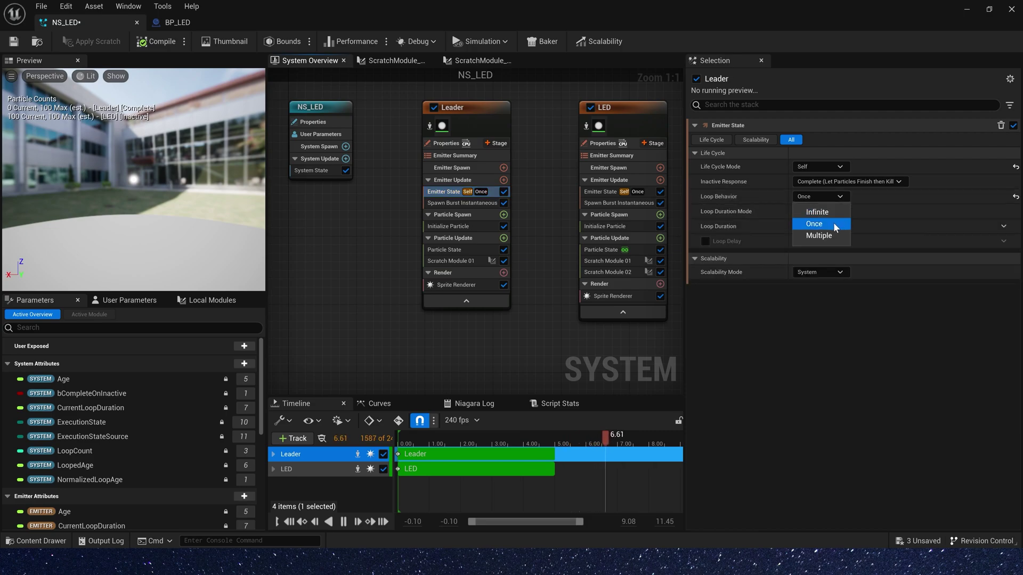
pyautogui.click(820, 210)
# Set the Leader's Spawn Burst count to 1, save NS_LED, and return to BP_LED
pyautogui.click(463, 203)
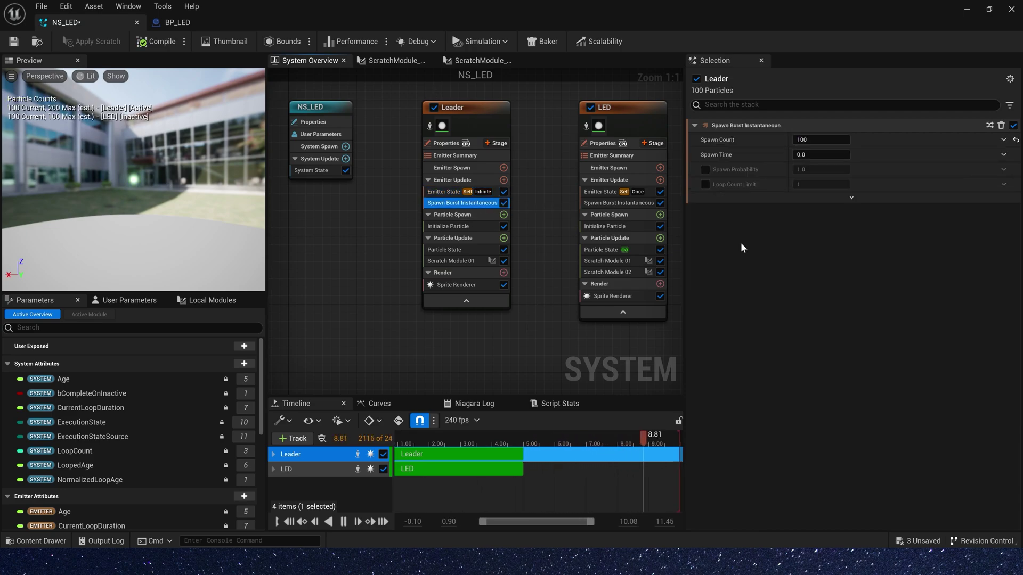
pyautogui.click(821, 139)
pyautogui.write('1')
pyautogui.press('Tab')
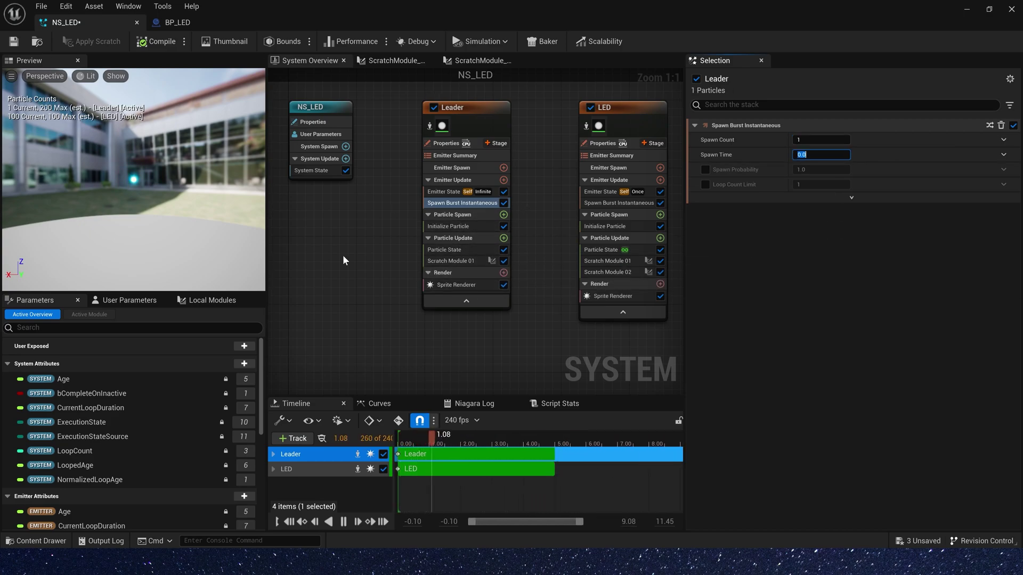
pyautogui.click(13, 45)
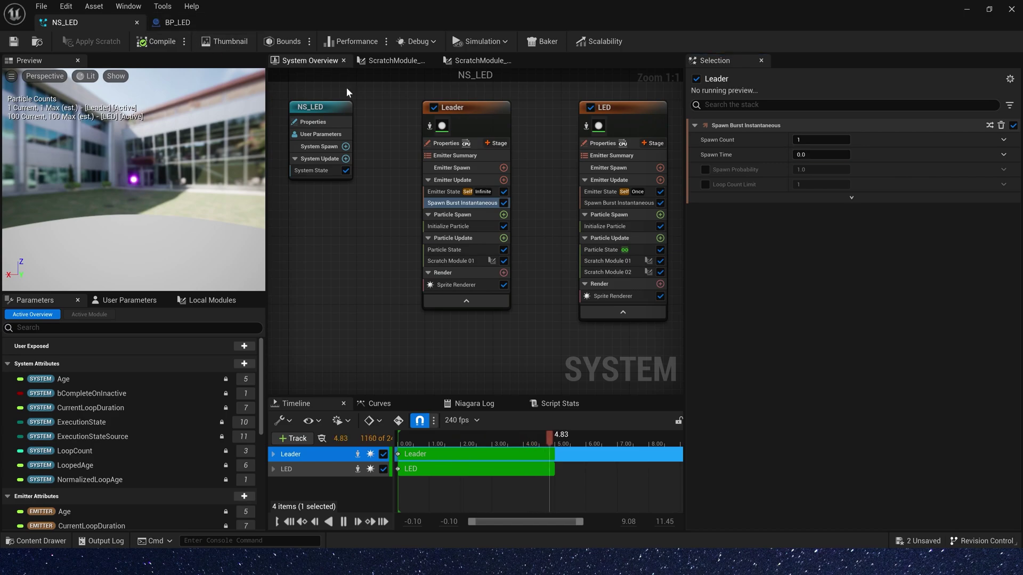
pyautogui.click(196, 26)
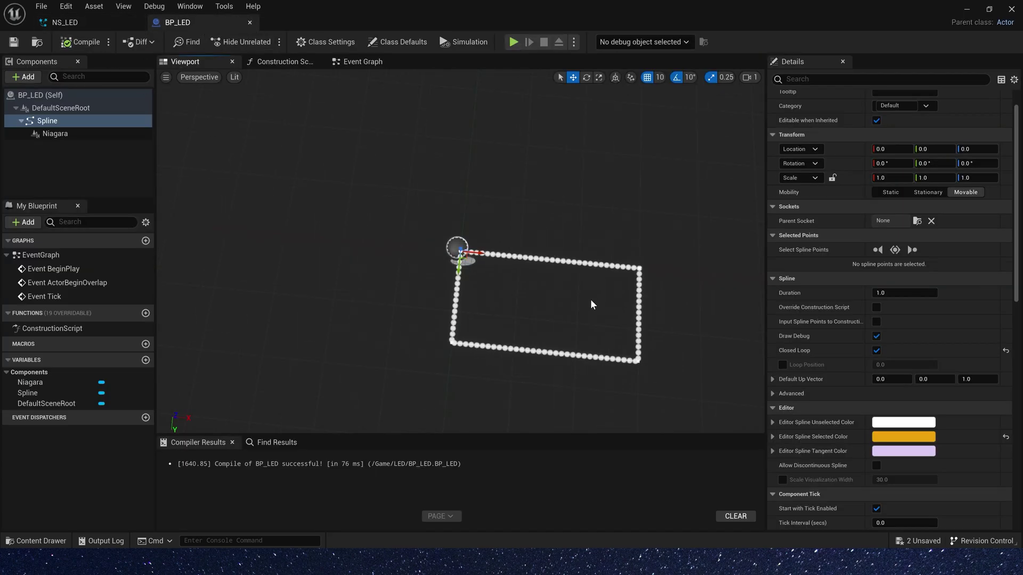
# Reset Scratch Module 01's Index and drive it with a Linear Ramp Up Float from Curve, then save
pyautogui.click(64, 22)
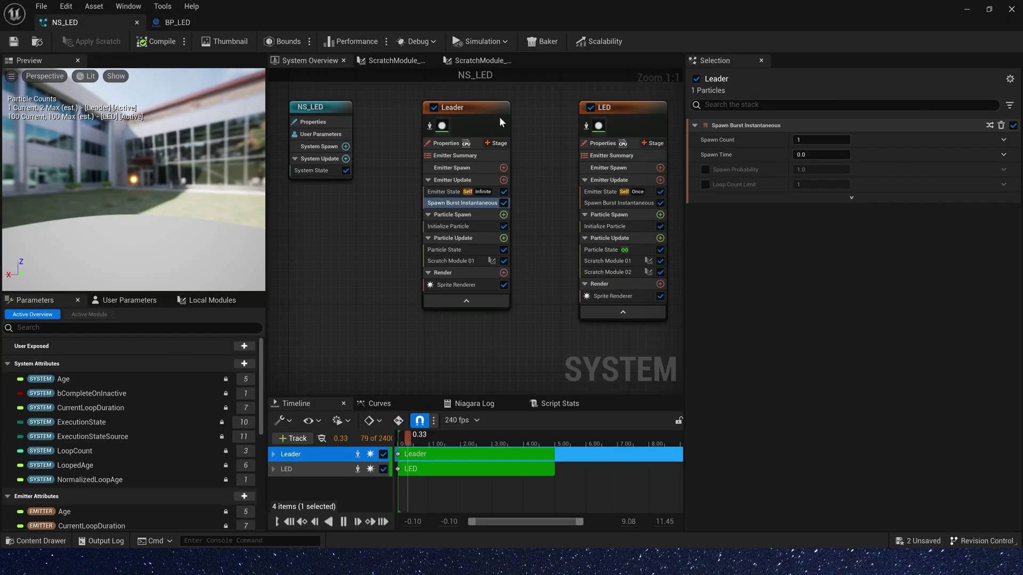
pyautogui.click(453, 260)
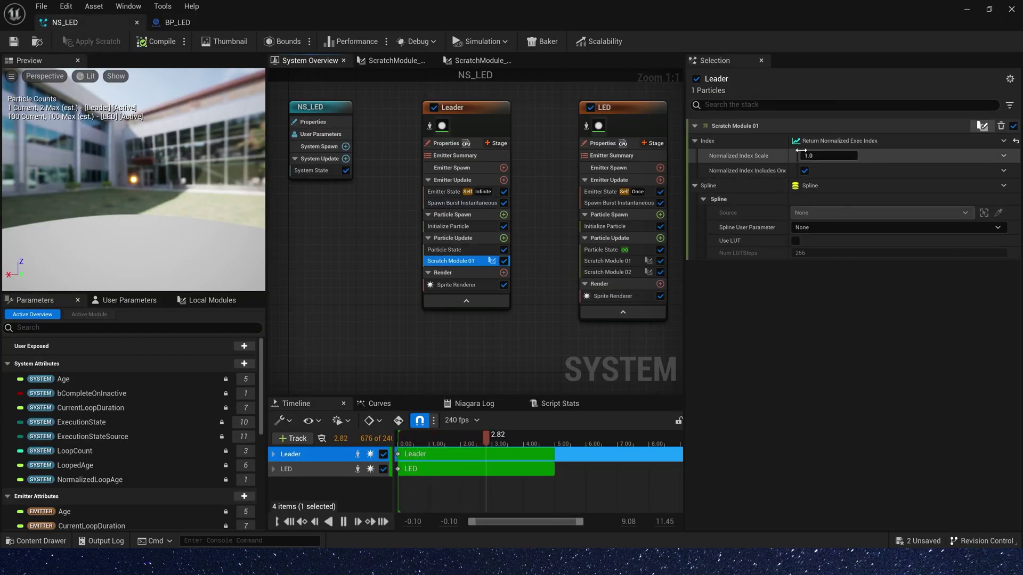
pyautogui.moveTo(765, 159)
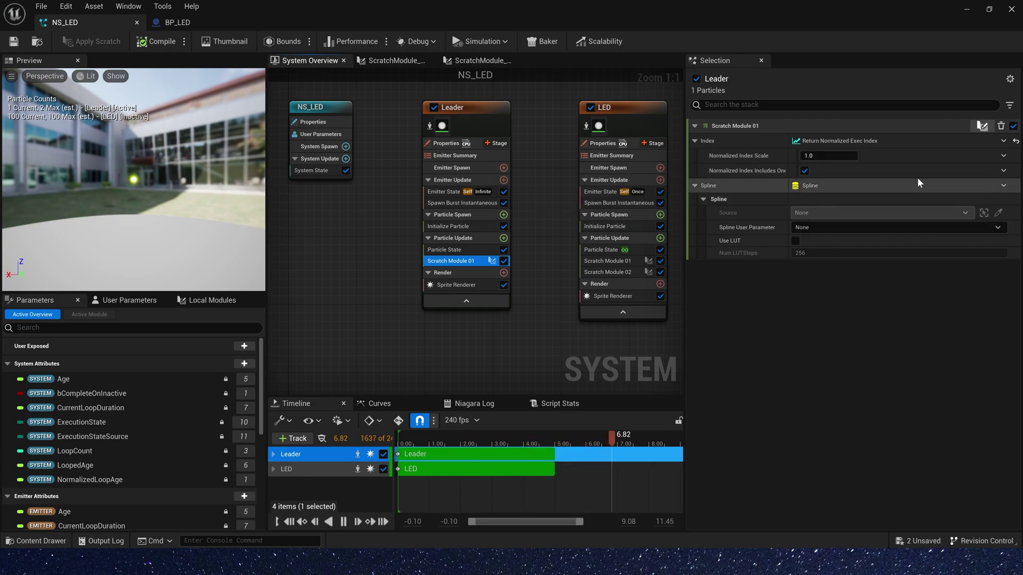
pyautogui.click(1016, 141)
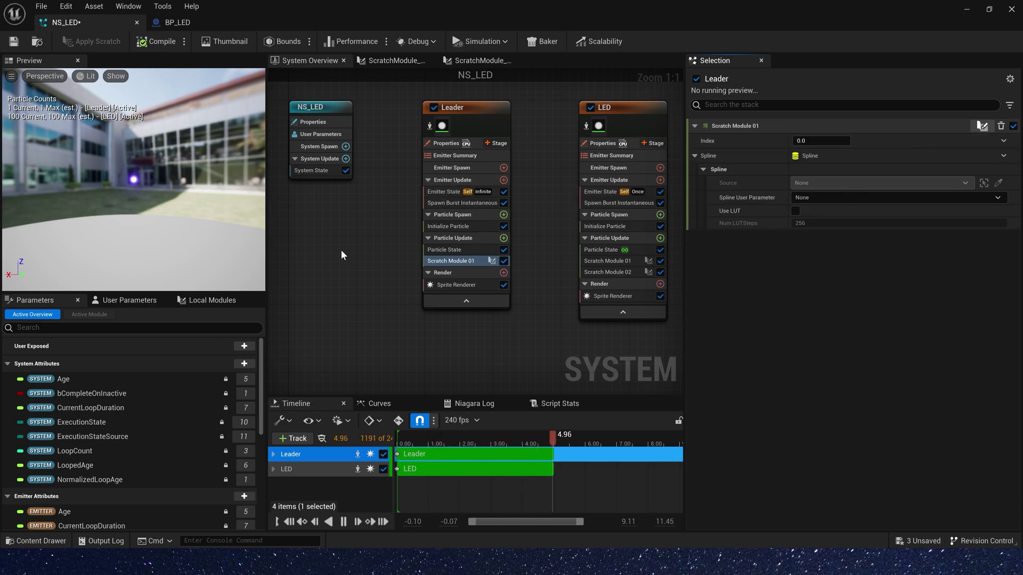
pyautogui.click(1004, 141)
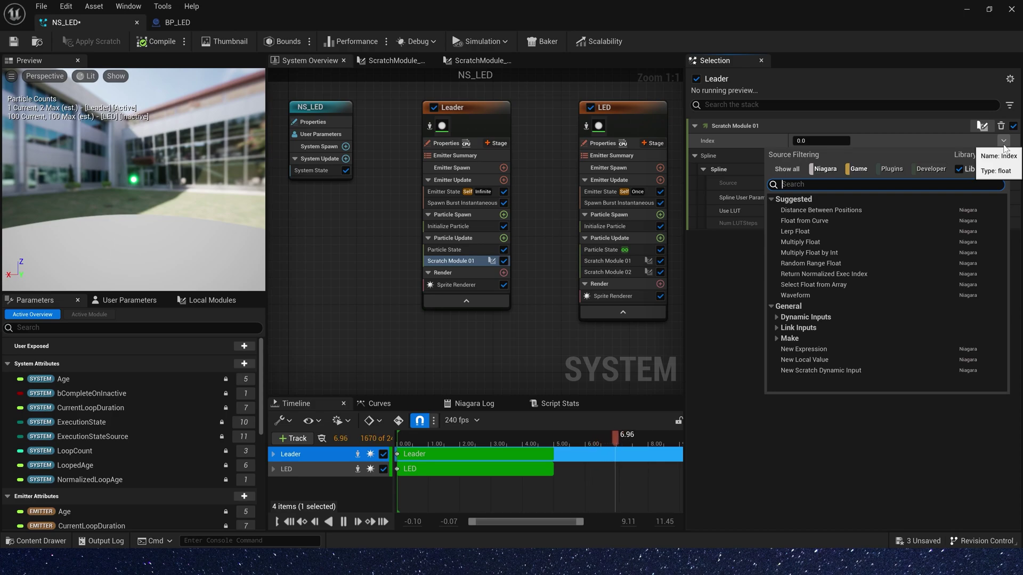
pyautogui.write('cur')
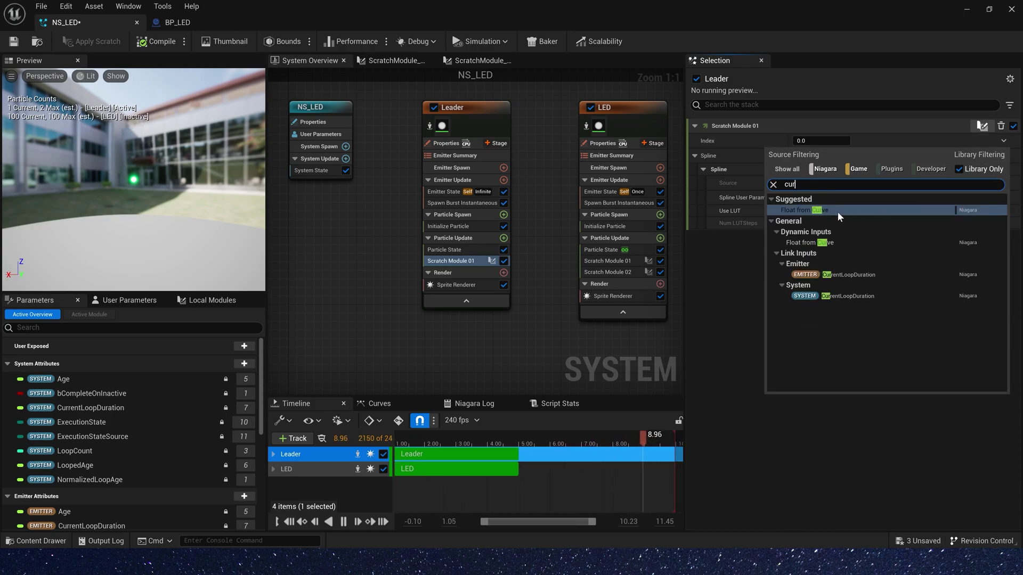
pyautogui.click(838, 211)
pyautogui.click(775, 208)
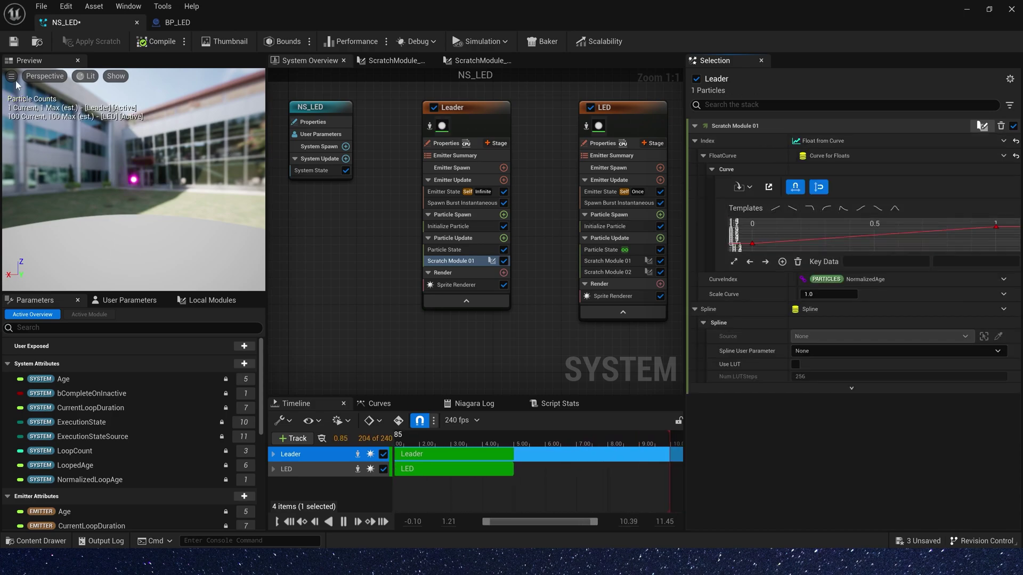
pyautogui.hotkey('ctrl', 's')
pyautogui.click(177, 21)
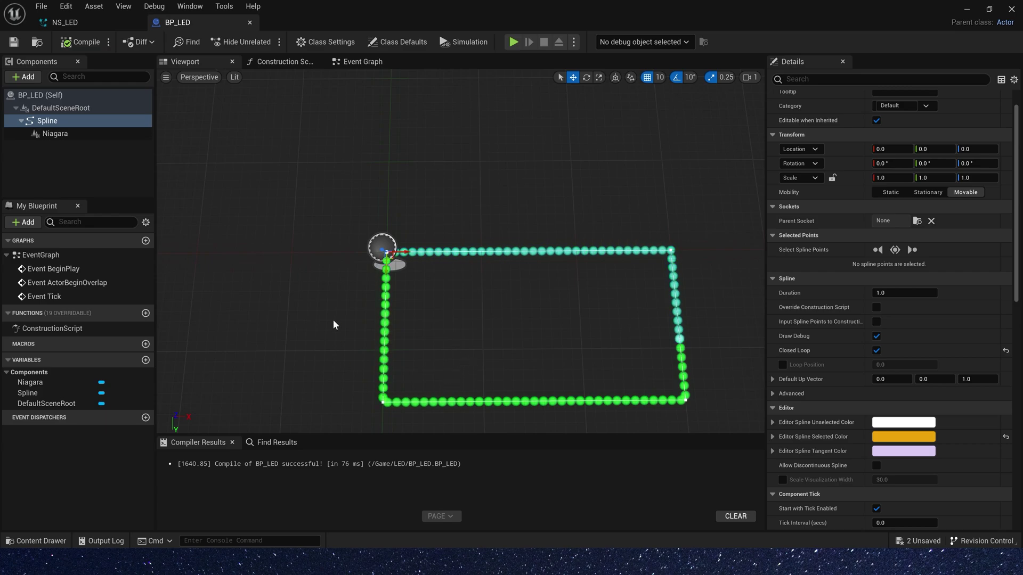
# Add a Scale Color module to the Leader's Particle Update
pyautogui.click(56, 22)
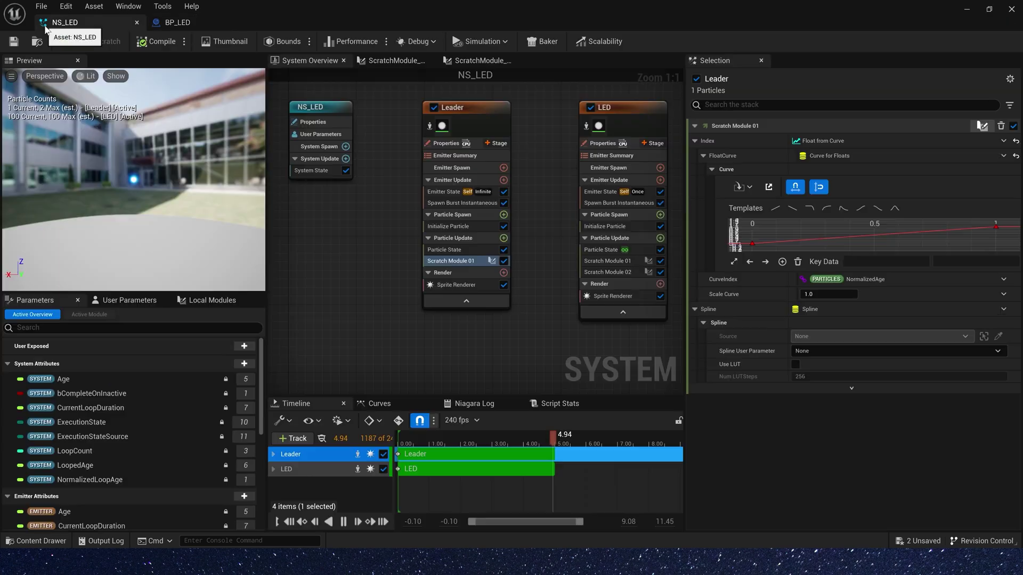
pyautogui.click(503, 238)
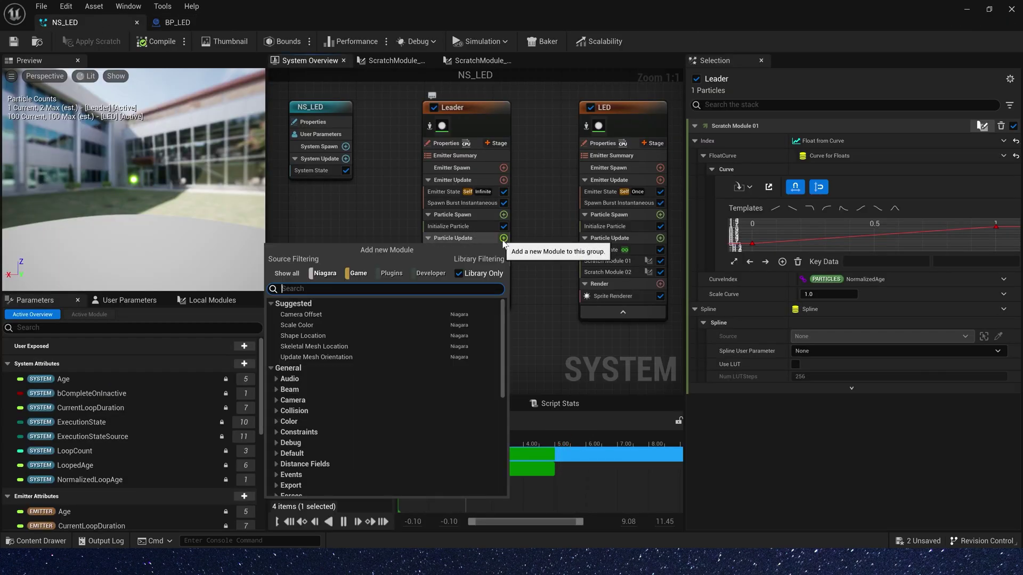
pyautogui.write('sc')
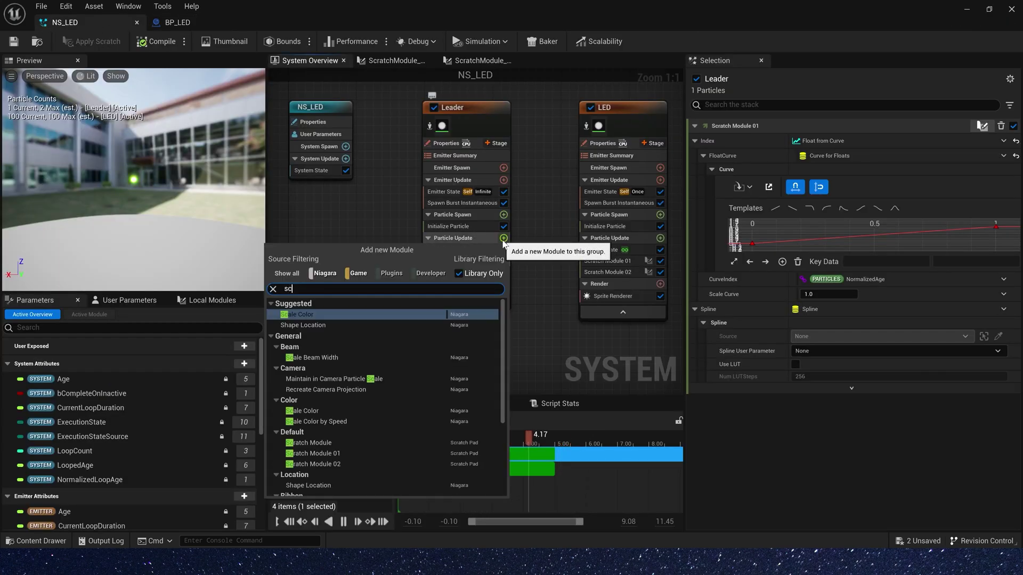
pyautogui.press('Return')
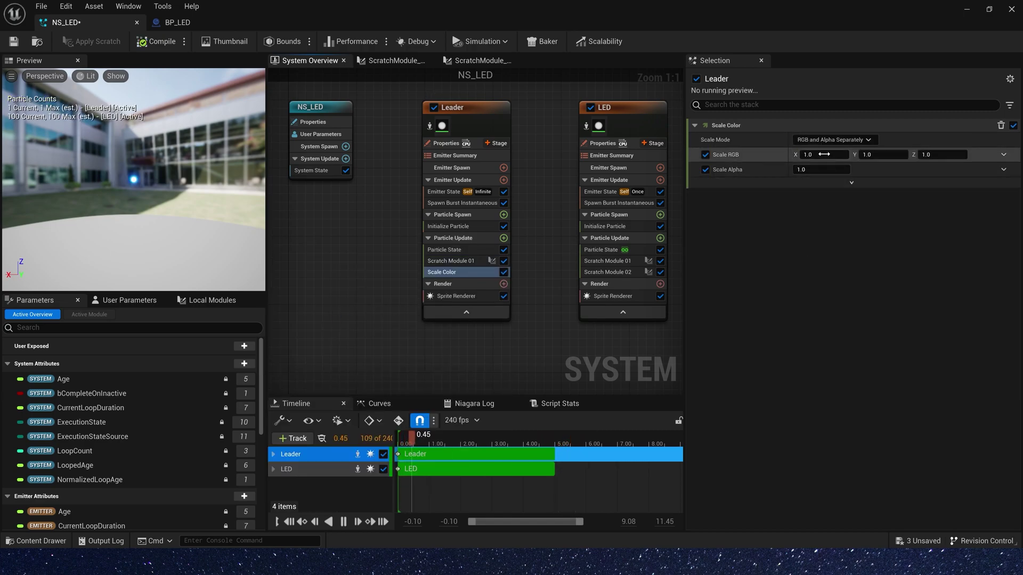
# Set Scale RGB X, Y and Z to 100, save, and view BP_LED
pyautogui.click(820, 155)
pyautogui.write('100')
pyautogui.press('Tab')
pyautogui.write('1')
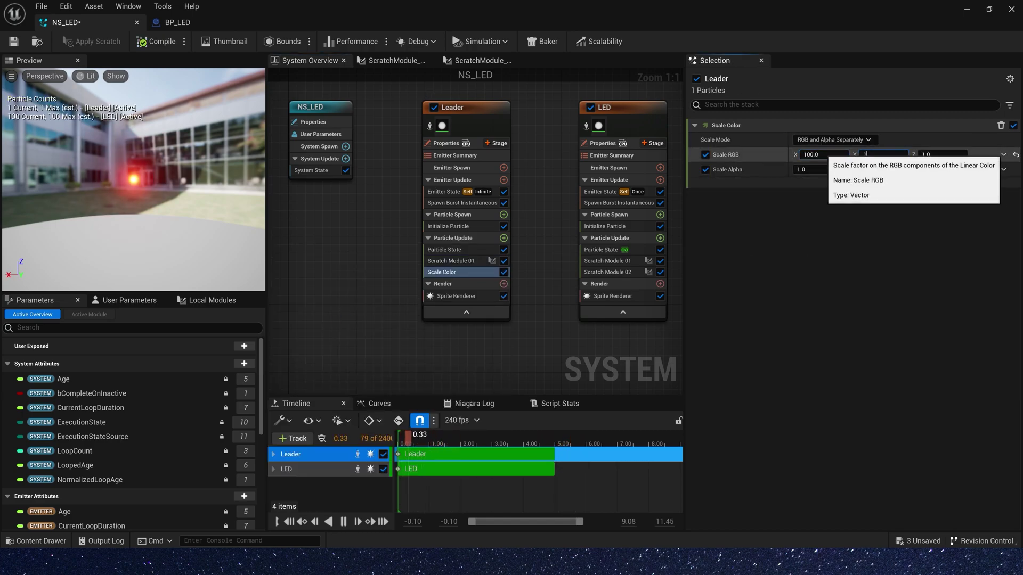
pyautogui.write('00')
pyautogui.press('Tab')
pyautogui.write('100')
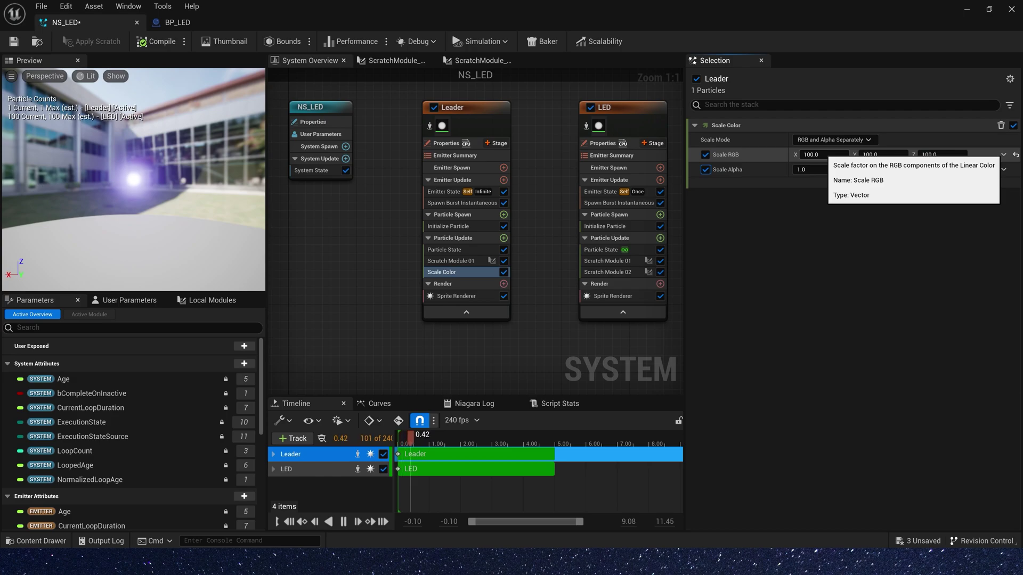
pyautogui.press('Return')
pyautogui.click(14, 41)
pyautogui.click(184, 24)
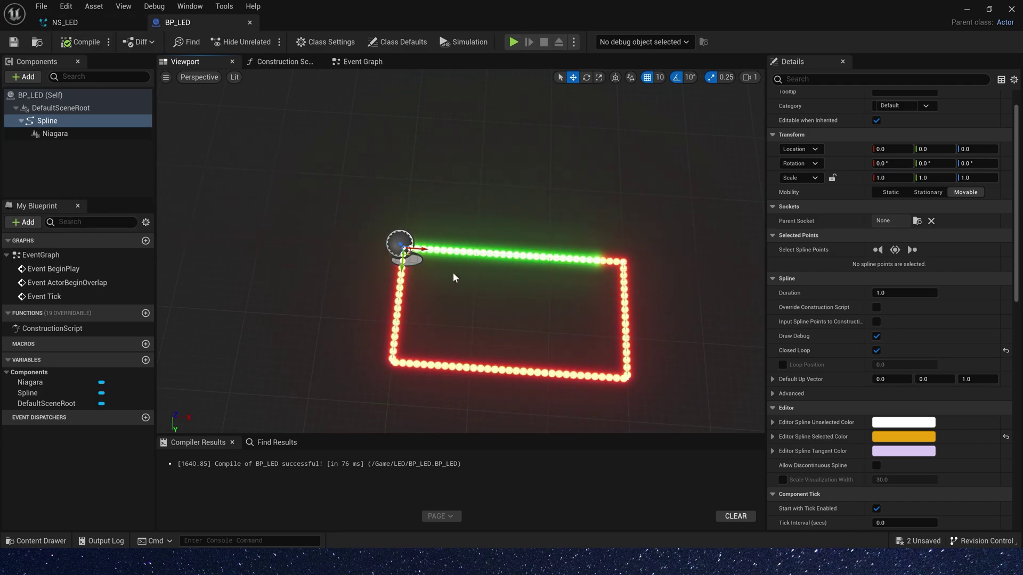
# Create an int32 user parameter named Count for NS_LED
pyautogui.click(88, 26)
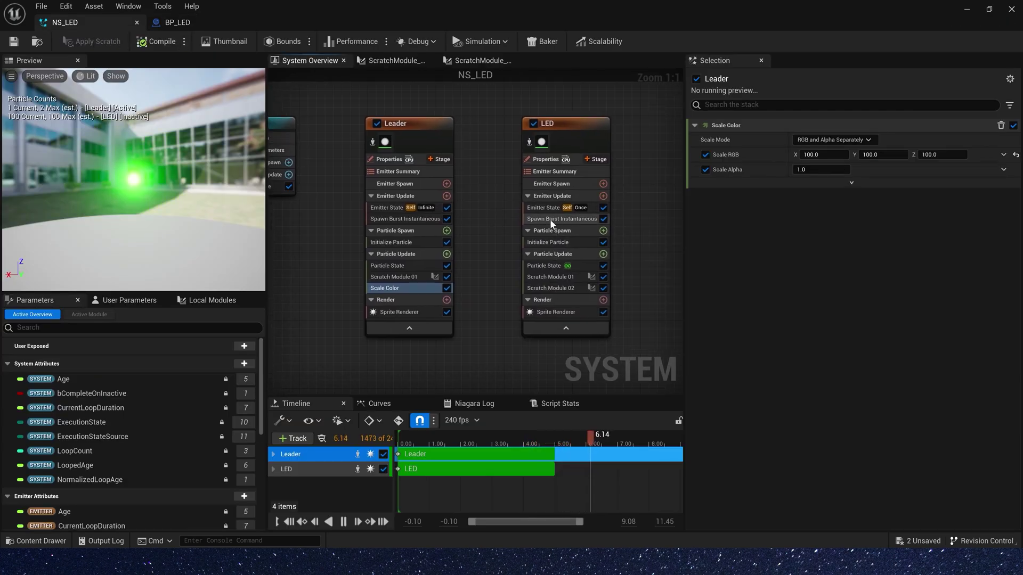
pyautogui.click(551, 219)
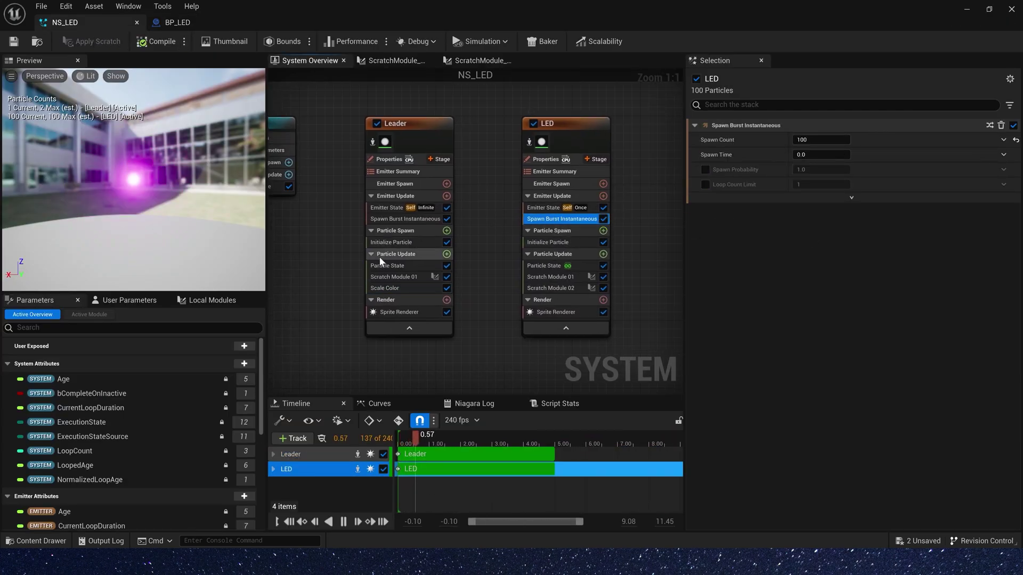
pyautogui.click(129, 300)
pyautogui.click(244, 337)
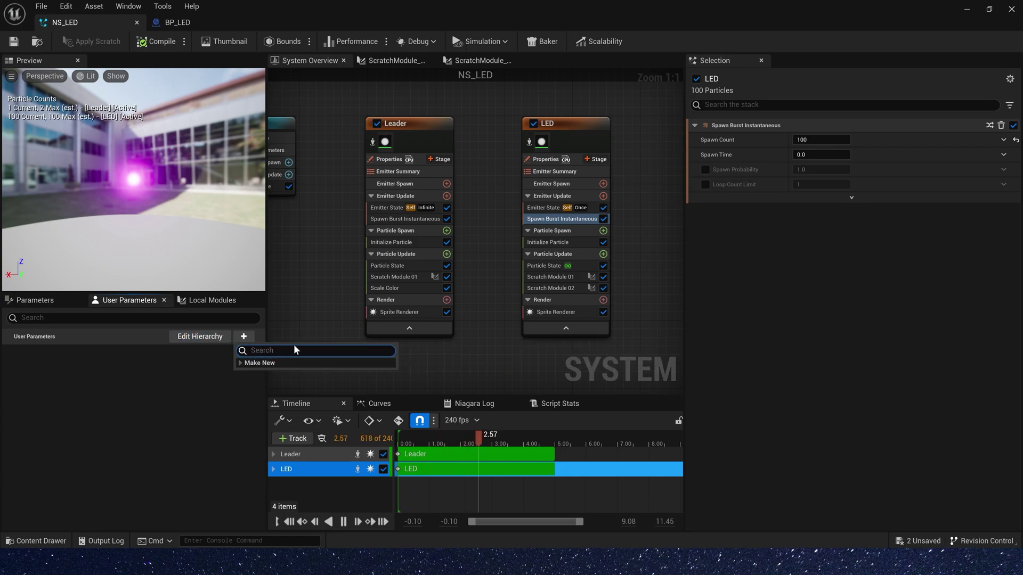
pyautogui.write('int')
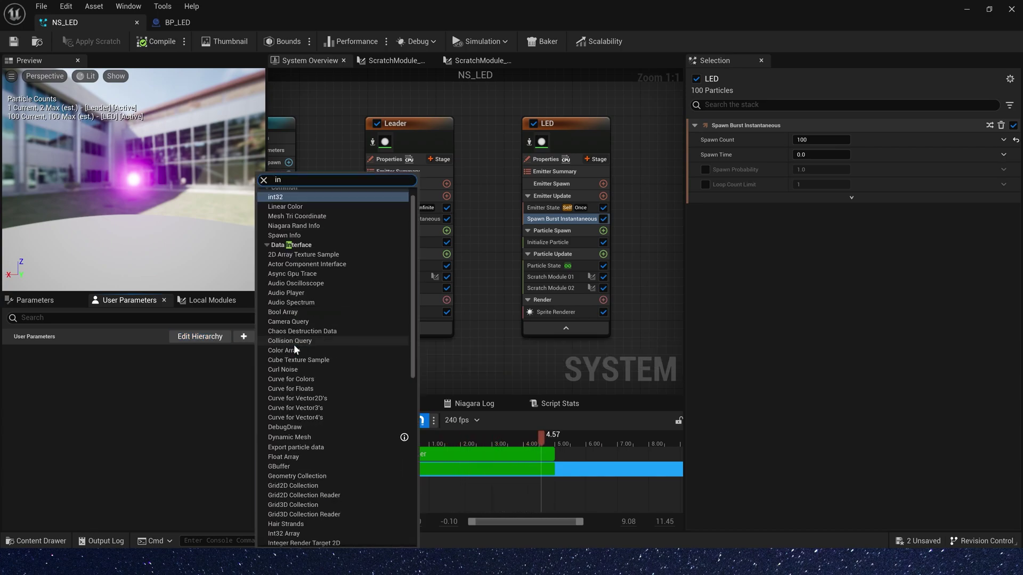
pyautogui.click(282, 197)
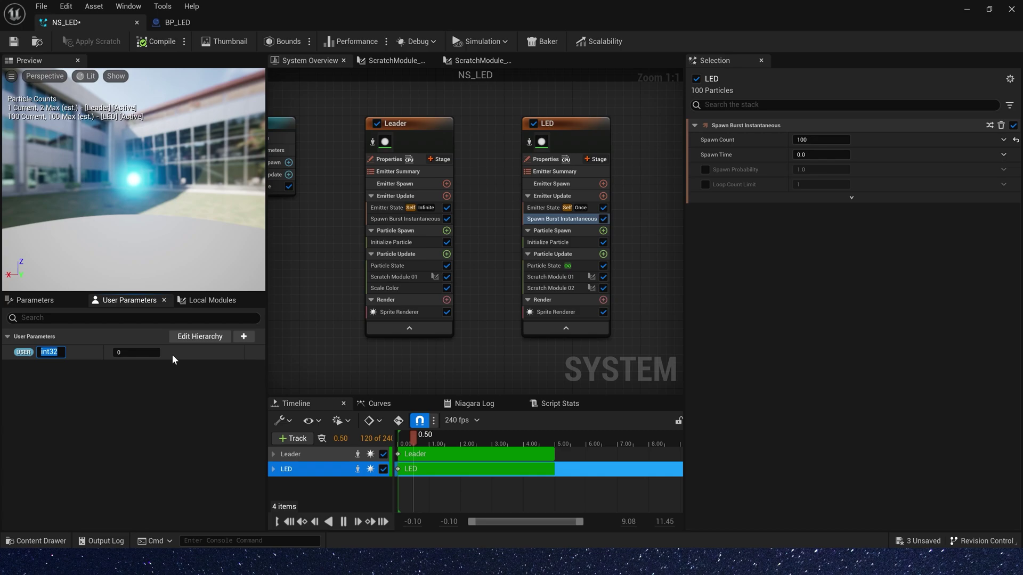
pyautogui.write('COunt')
pyautogui.press('Return')
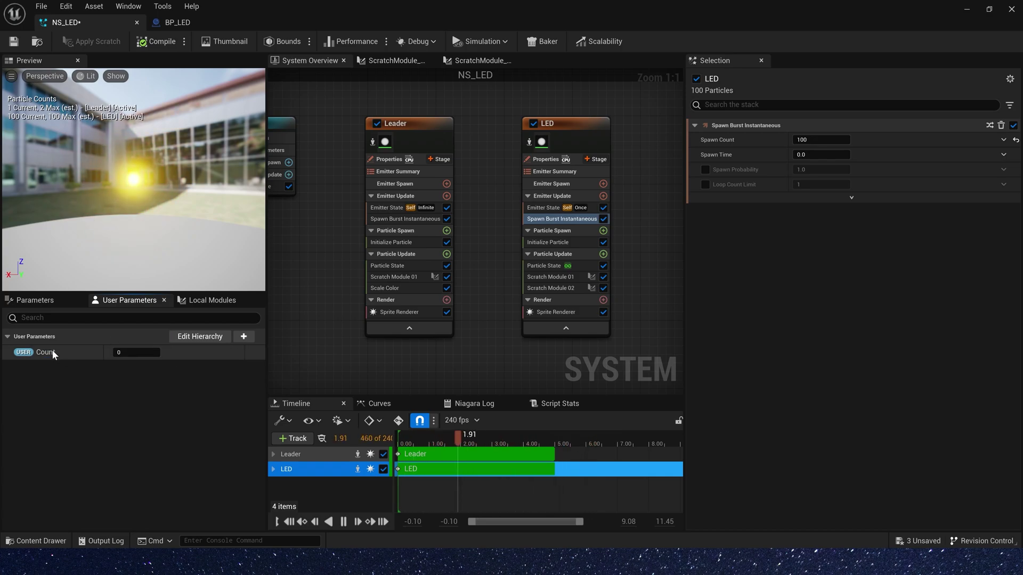
# Bind Count to the LED Spawn Count, set it to 100, and save
pyautogui.moveTo(52, 352); pyautogui.dragTo(815, 142)
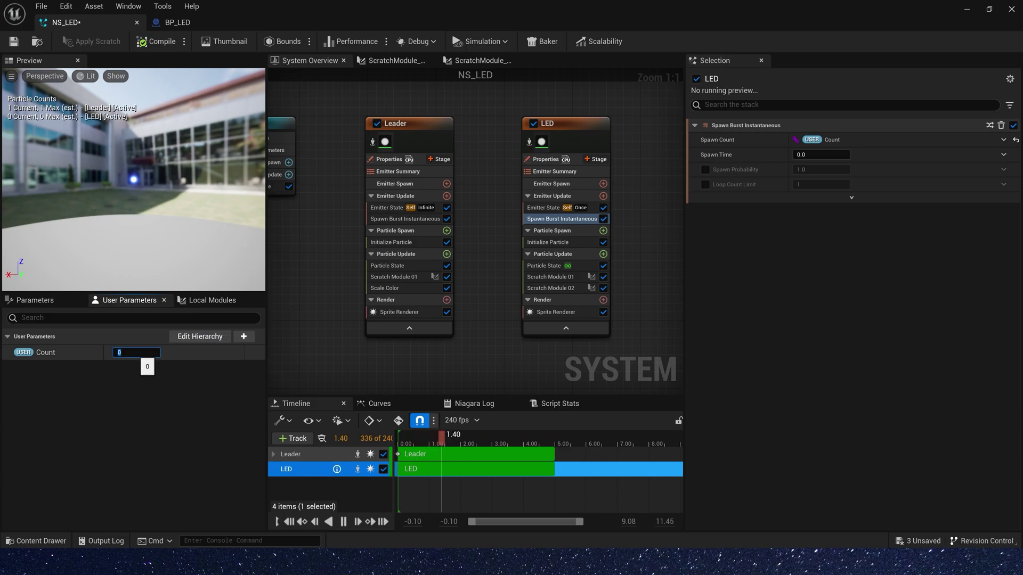
pyautogui.moveTo(137, 352); pyautogui.dragTo(150, 352)
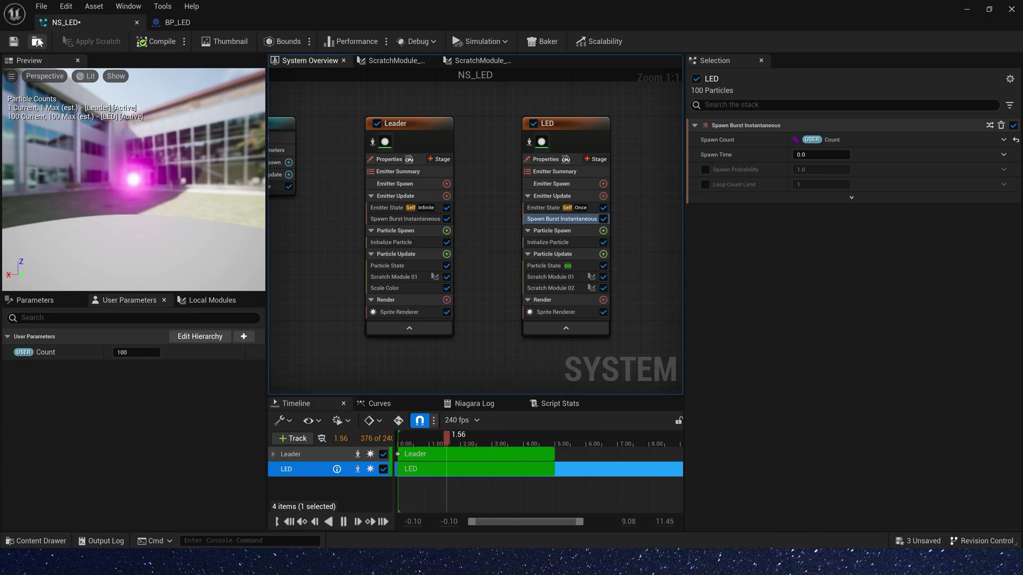
pyautogui.hotkey('ctrl', 's')
# In BP_LED, lower the Niagara component's Count so fewer, spaced-out LEDs appear
pyautogui.click(195, 21)
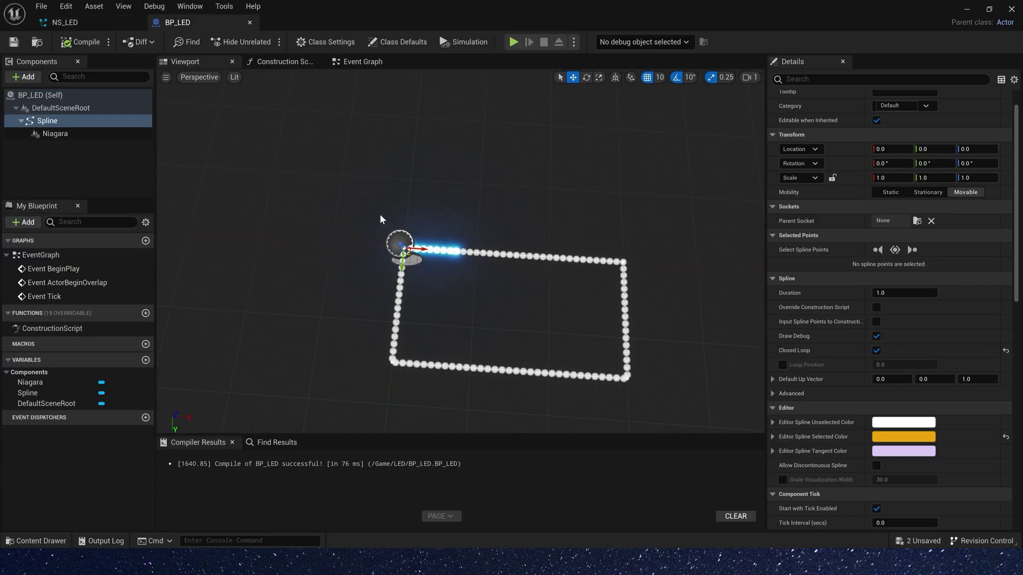
pyautogui.click(87, 134)
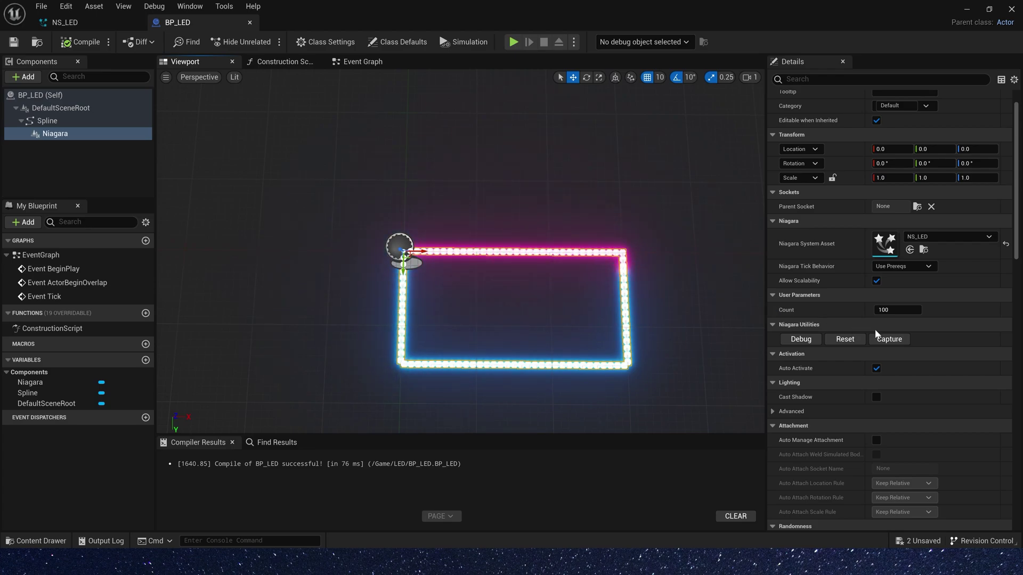
pyautogui.moveTo(897, 309); pyautogui.dragTo(882, 310)
pyautogui.click(411, 150)
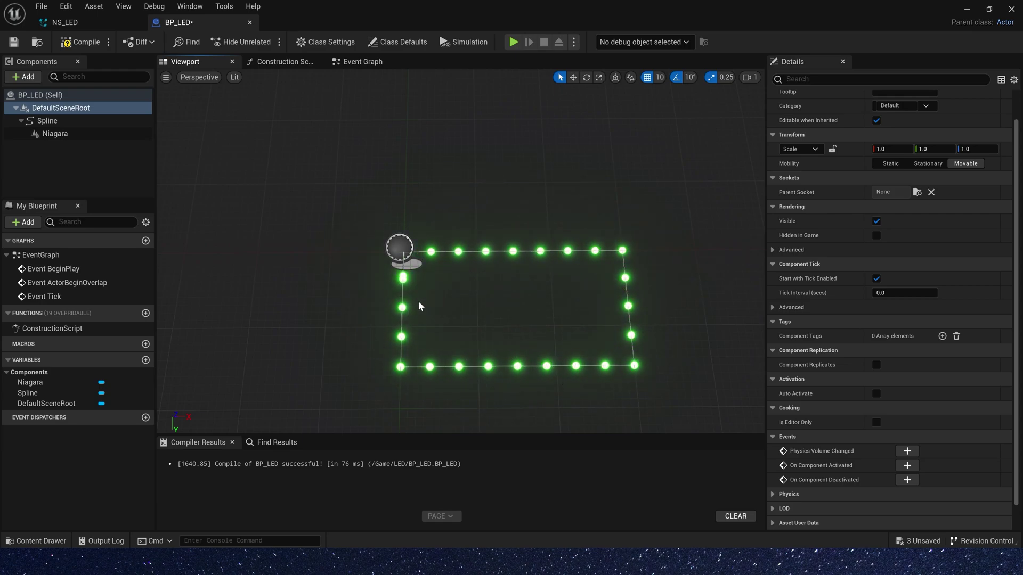
# In NS_LED, set the Leader's Uniform Sprite Size to 0 and save the system
pyautogui.click(64, 21)
pyautogui.click(396, 124)
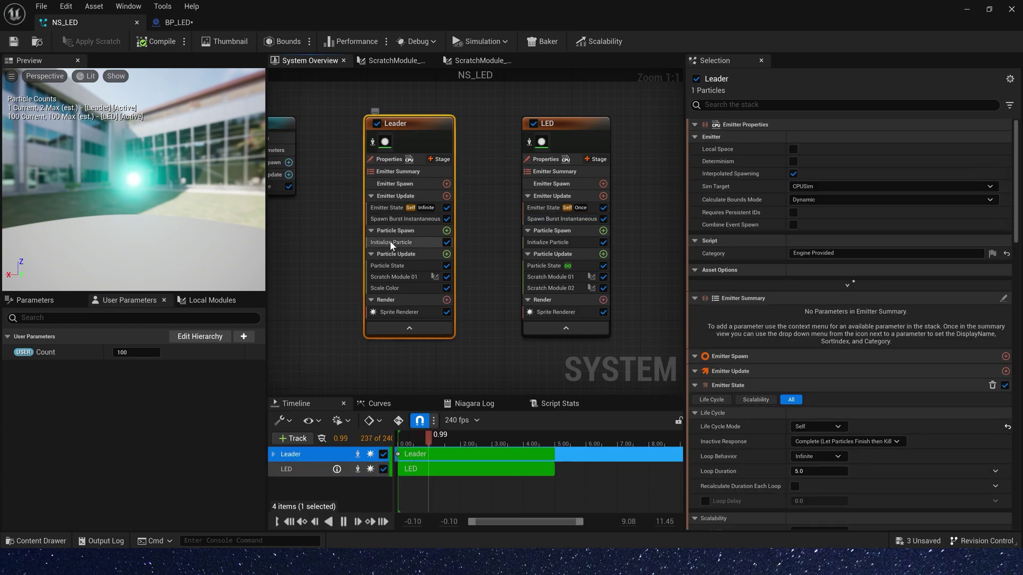
pyautogui.click(391, 242)
pyautogui.click(820, 361)
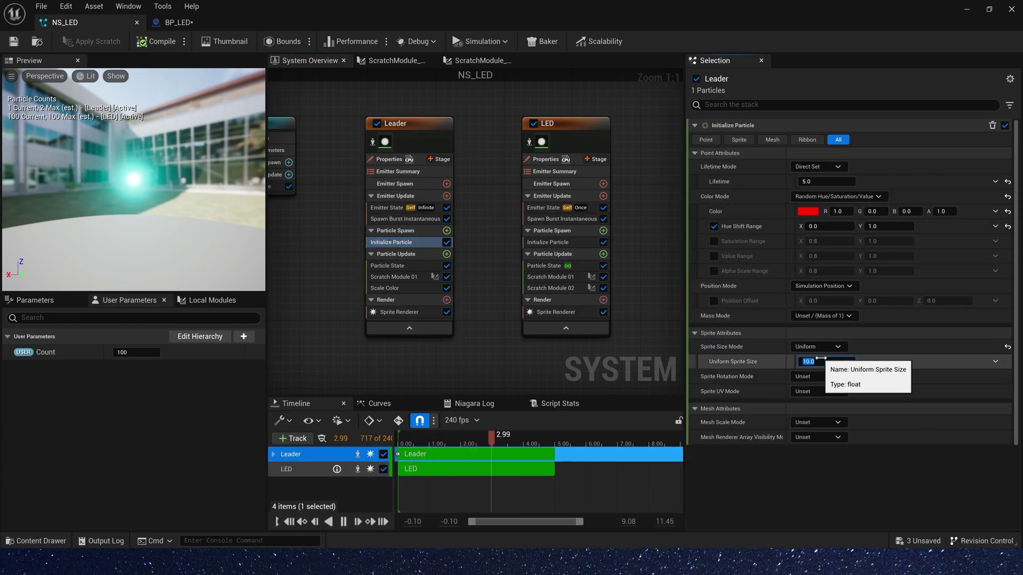
pyautogui.write('0')
pyautogui.press('Return')
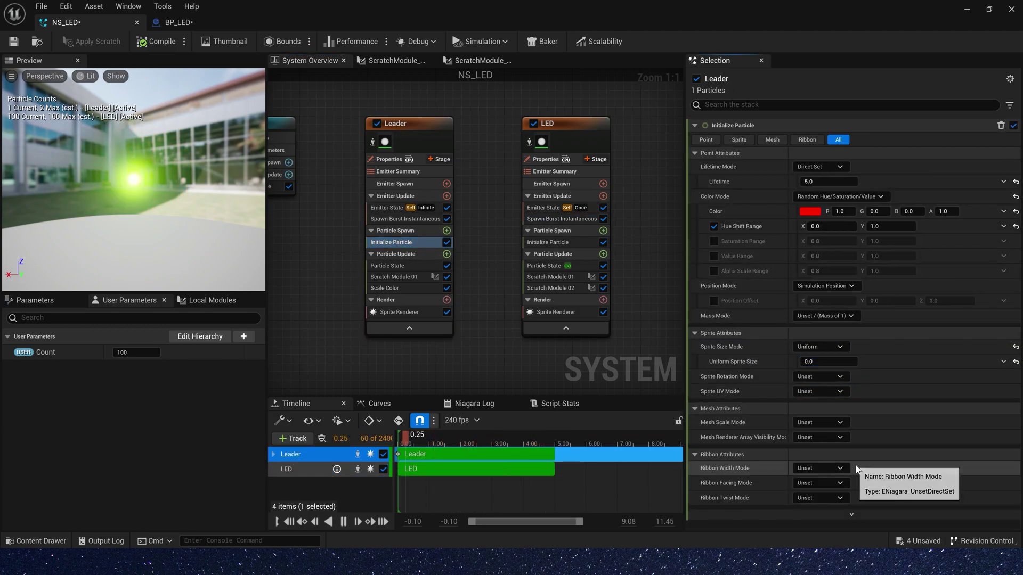
pyautogui.hotkey('ctrl', 's')
pyautogui.click(179, 22)
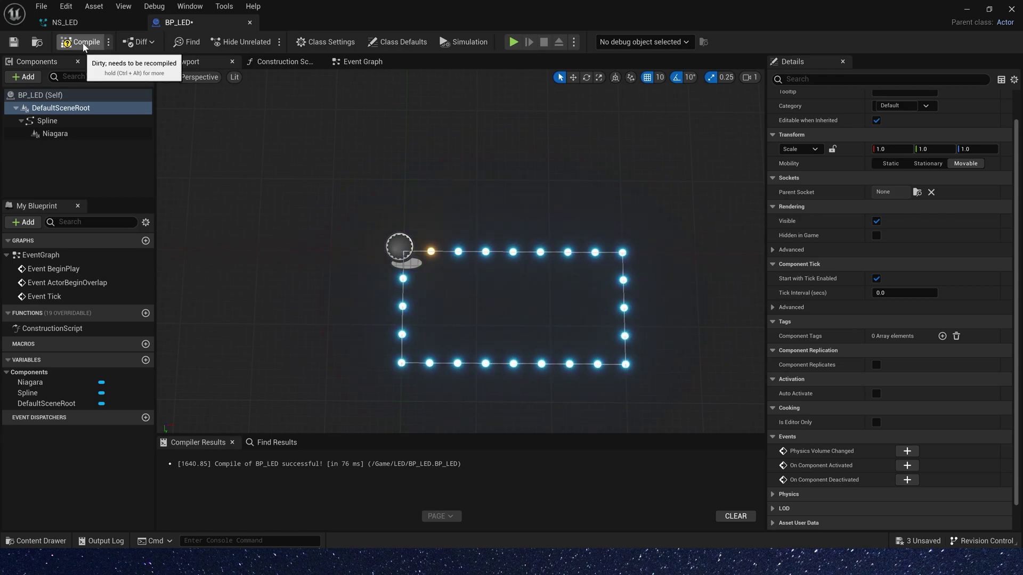
# Place BP_LED into the level and rotate it 90 degrees to stand upright
pyautogui.moveTo(163, 440); pyautogui.dragTo(354, 262)
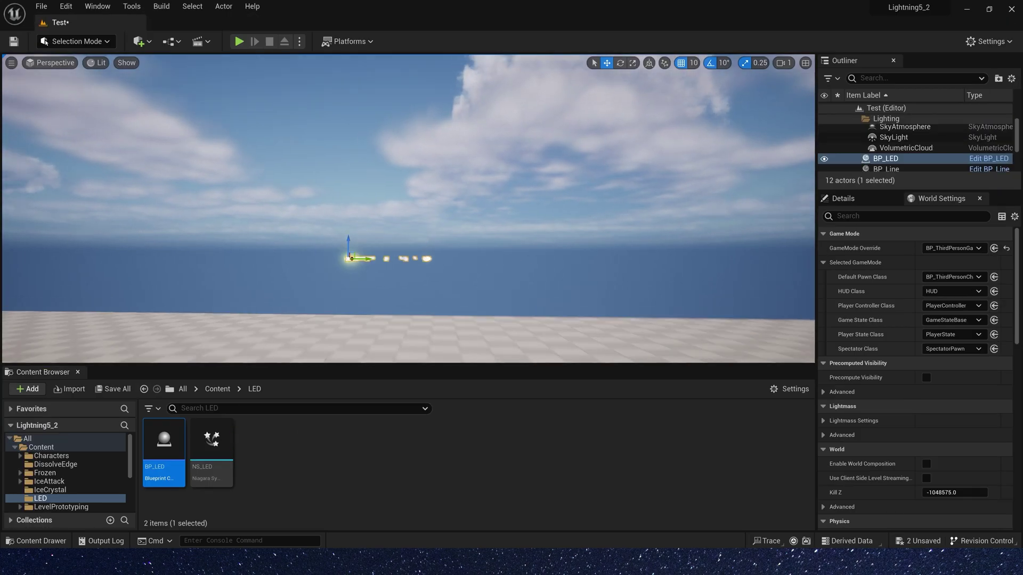
pyautogui.press('f')
pyautogui.press('e')
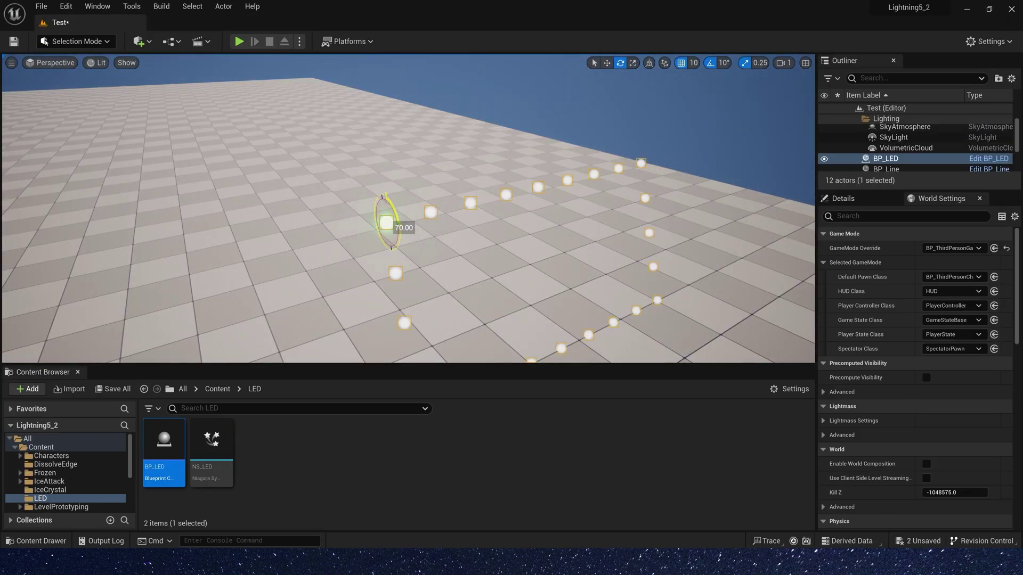
pyautogui.moveTo(396, 211); pyautogui.dragTo(400, 238)
pyautogui.moveTo(542, 189)
pyautogui.mouseDown(button='right')
pyautogui.moveTo(542, 176)
pyautogui.moveTo(541, 190)
pyautogui.mouseUp(button='right')
# View the LED frame head-on and hide DirectionalLight so the LEDs glow in darkness
pyautogui.press('Escape')
pyautogui.scroll(2, 881, 132)
pyautogui.click(824, 129)
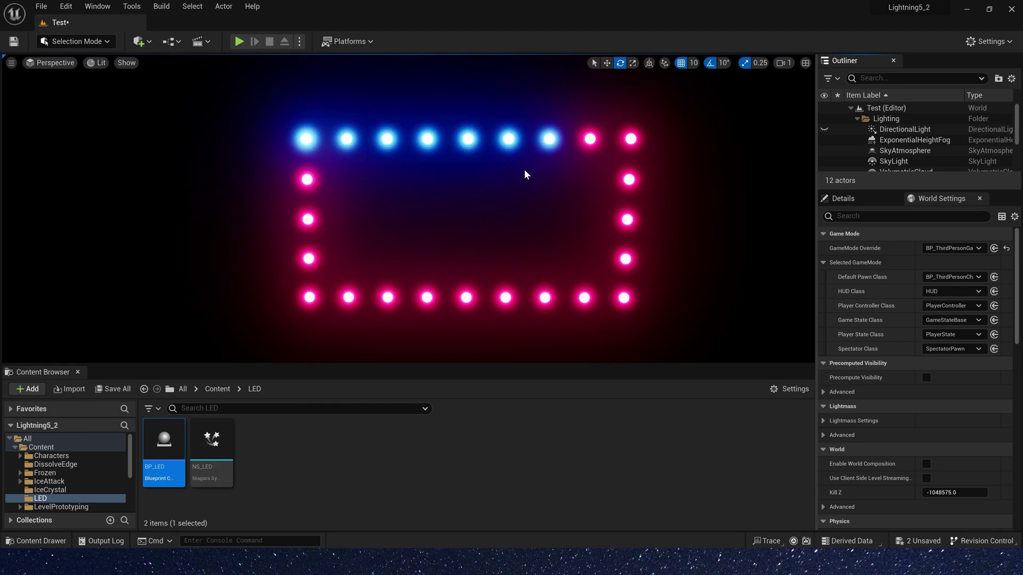
pyautogui.scroll(-3, 523, 168)
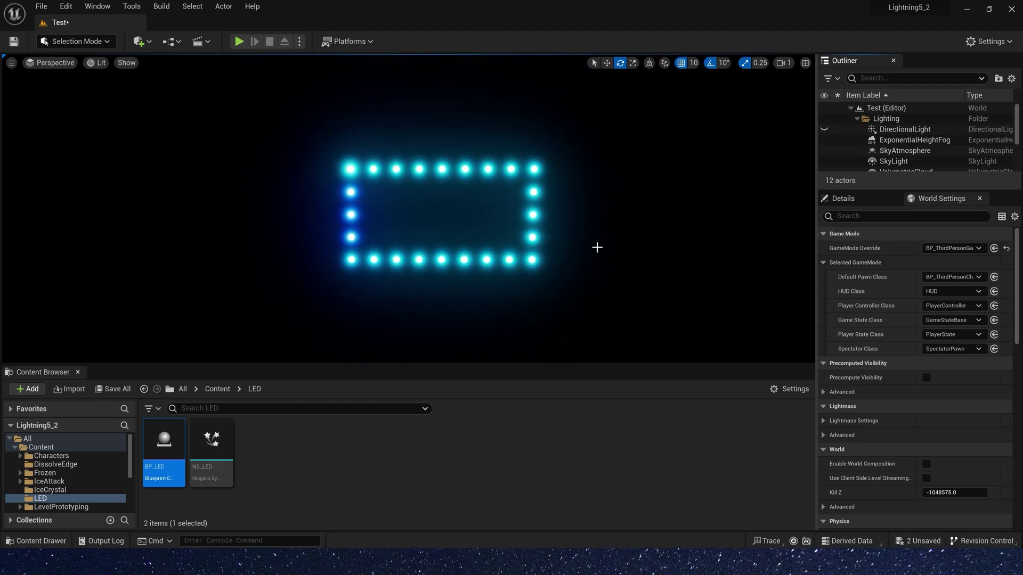